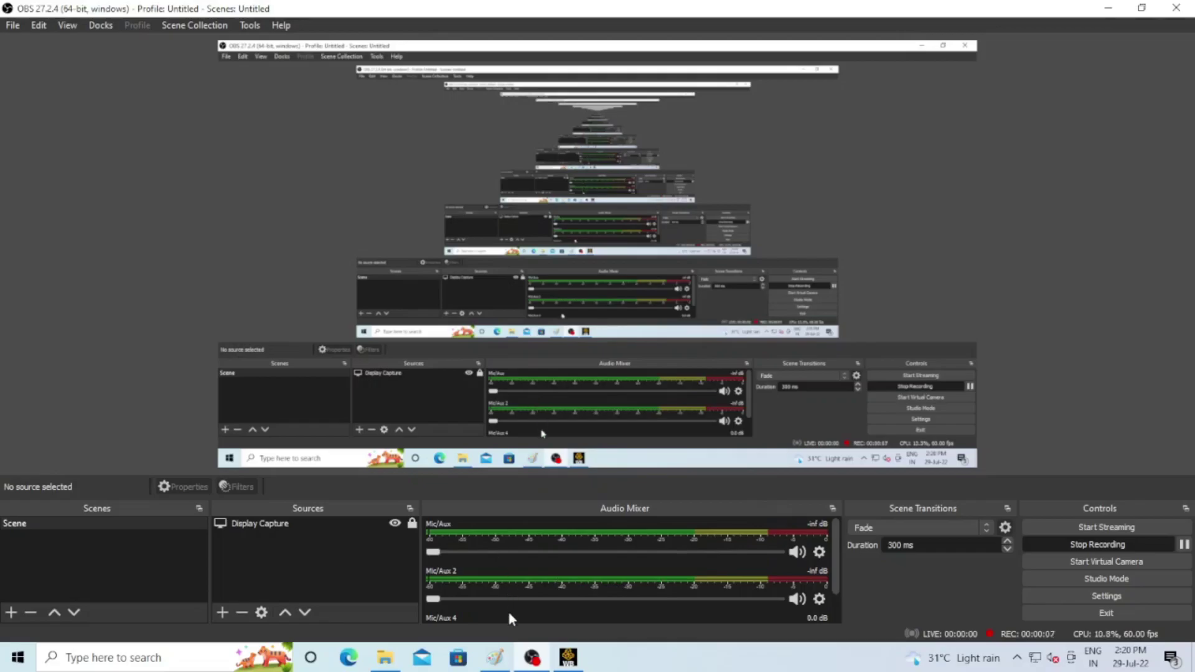
Review the cantilever beam problem drawn in Paint, switch to Workbench and add a Static Structural analysis system to the project
{"action": "left_click", "coordinate": [495, 658]}
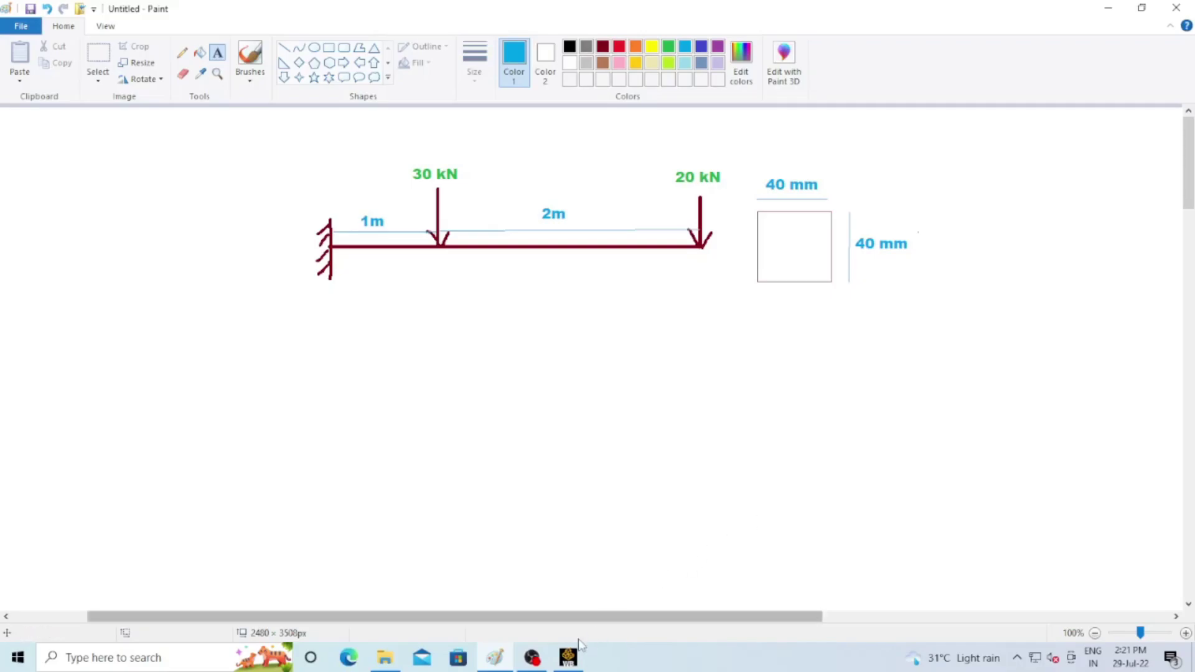
{"action": "key", "text": "alt+Tab"}
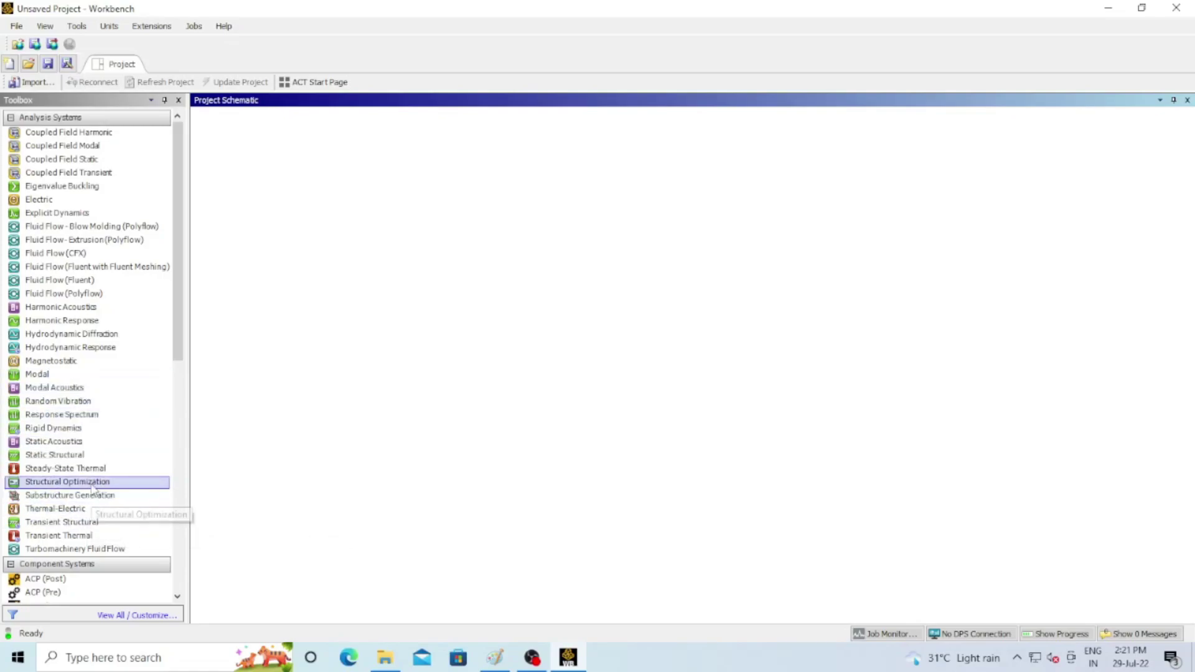
{"action": "double_click", "coordinate": [87, 459]}
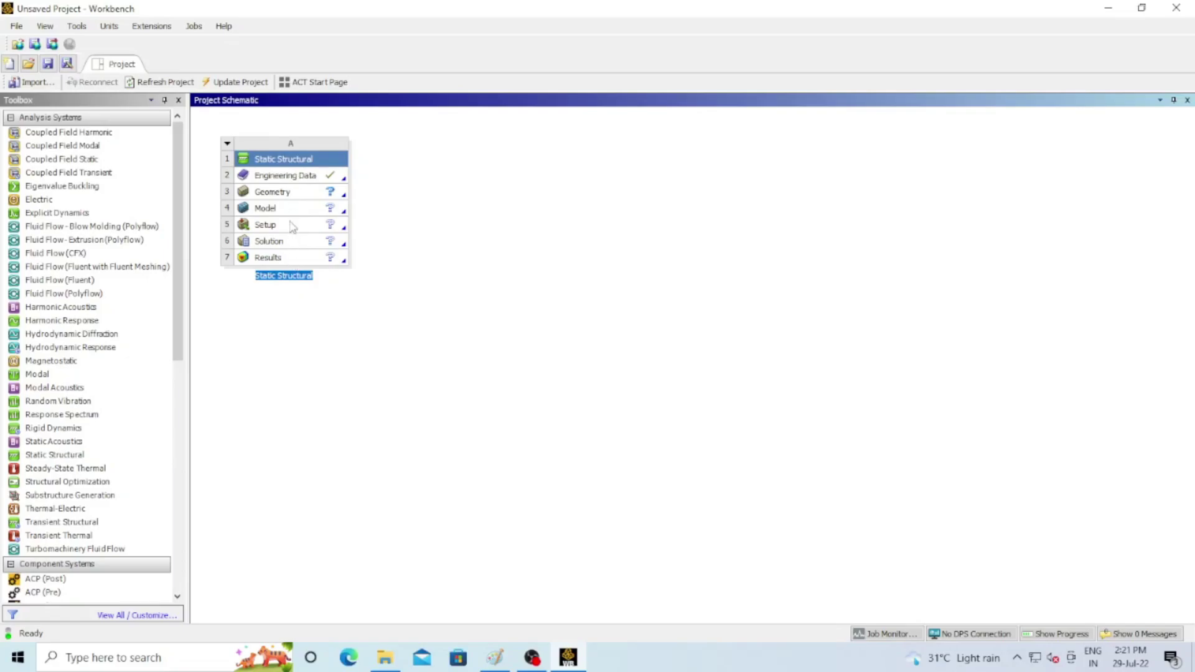
Check the Structural Steel properties in Engineering Data, return to the project and open the Geometry cell in DesignModeler
{"action": "double_click", "coordinate": [292, 176]}
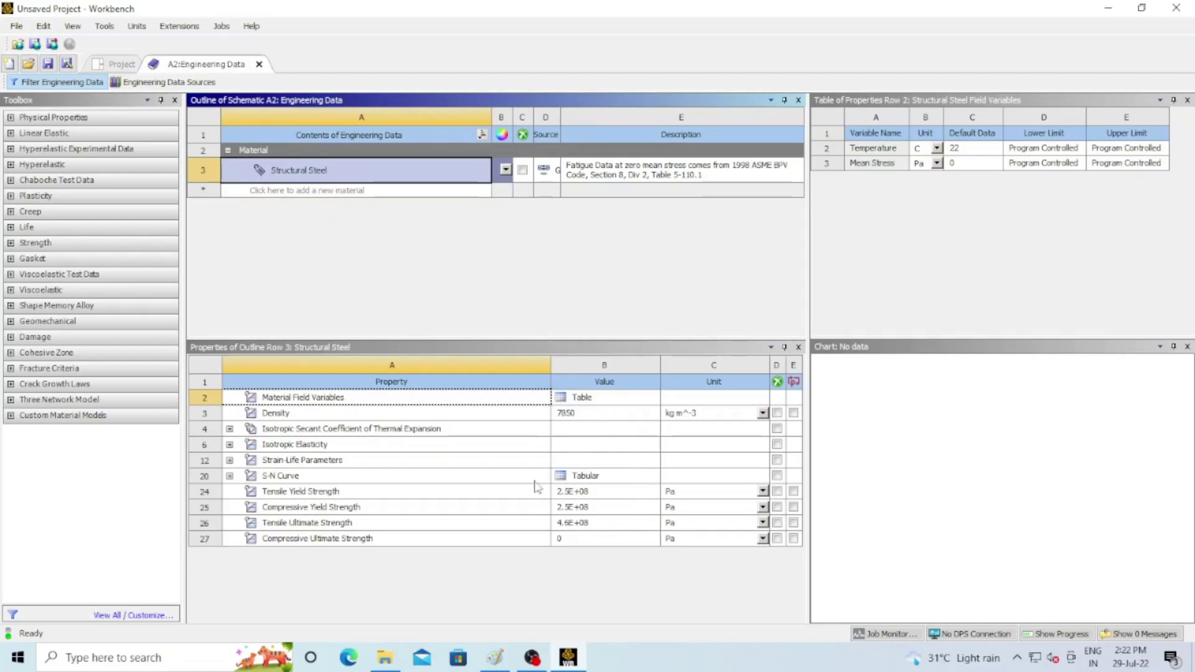
{"action": "left_click", "coordinate": [259, 64]}
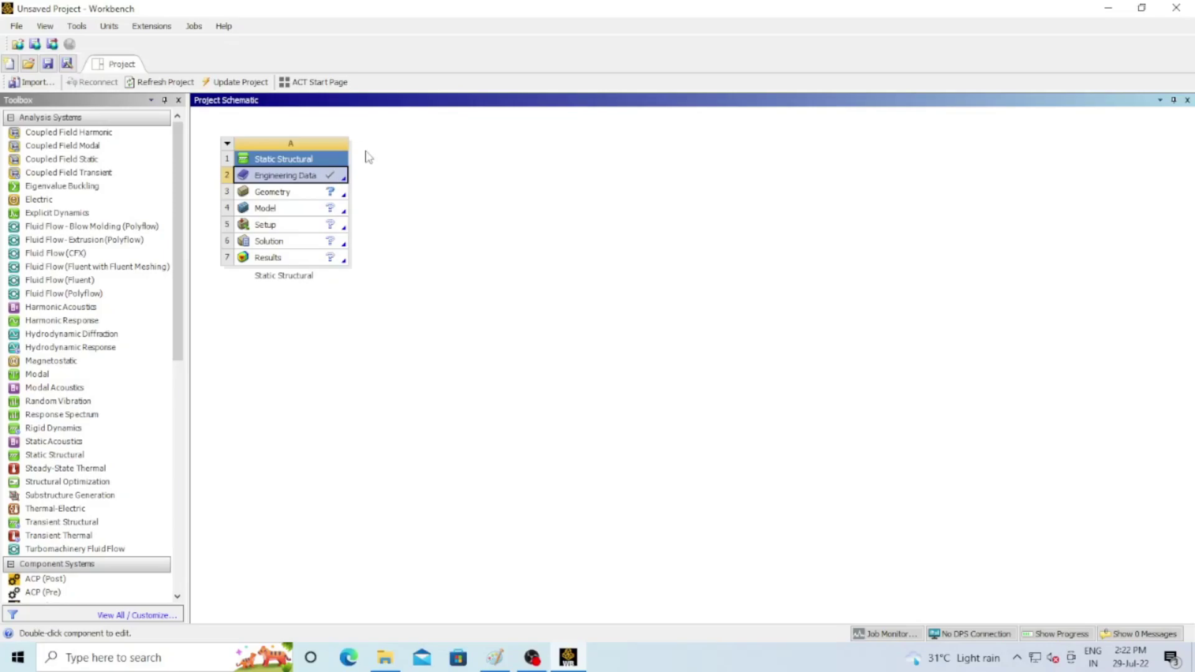
{"action": "left_click", "coordinate": [286, 196]}
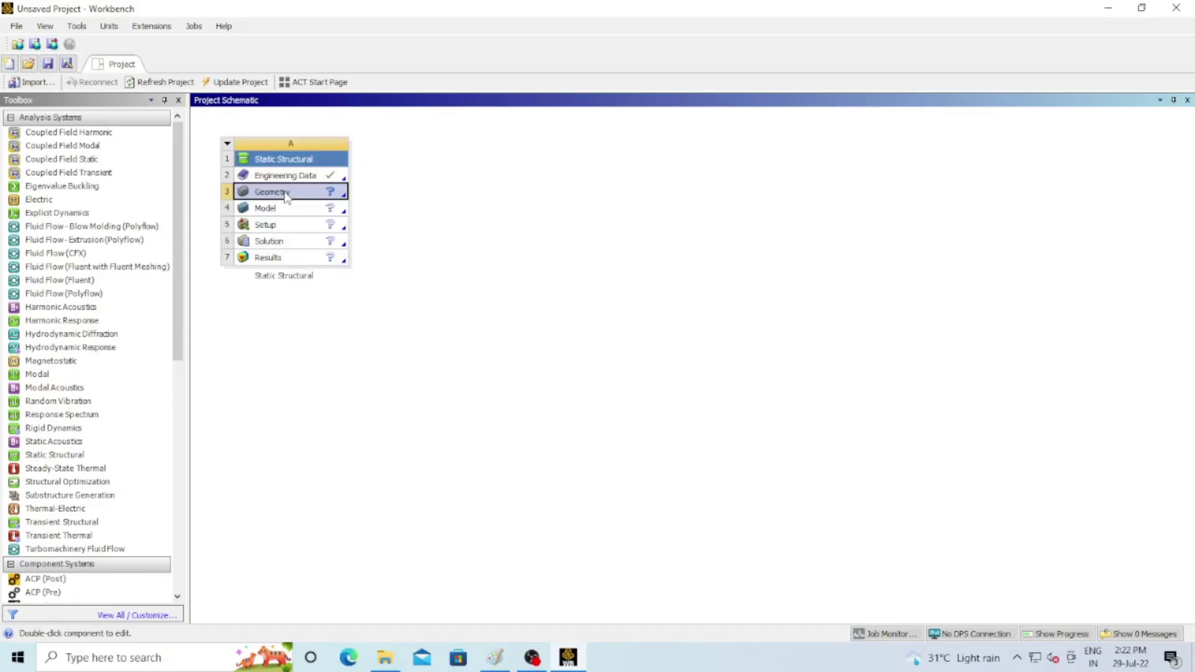
{"action": "double_click", "coordinate": [287, 196]}
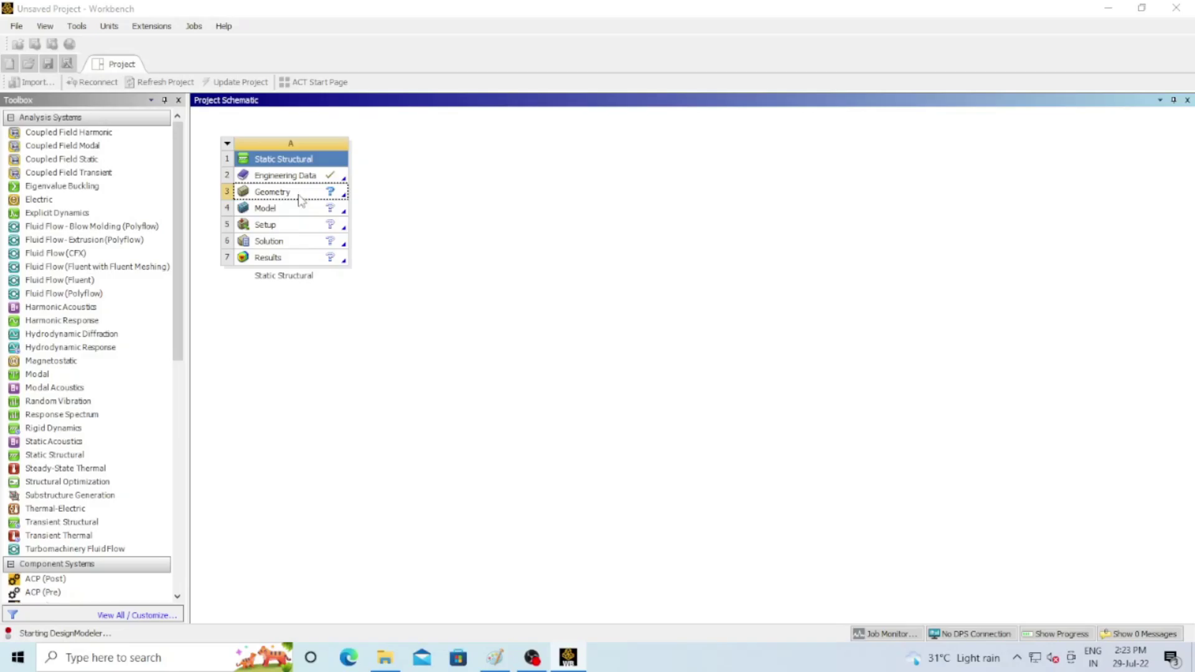
Check the beam's lengths, loads and cross section on the Paint drawing and switch to DesignModeler
{"action": "left_click", "coordinate": [493, 657]}
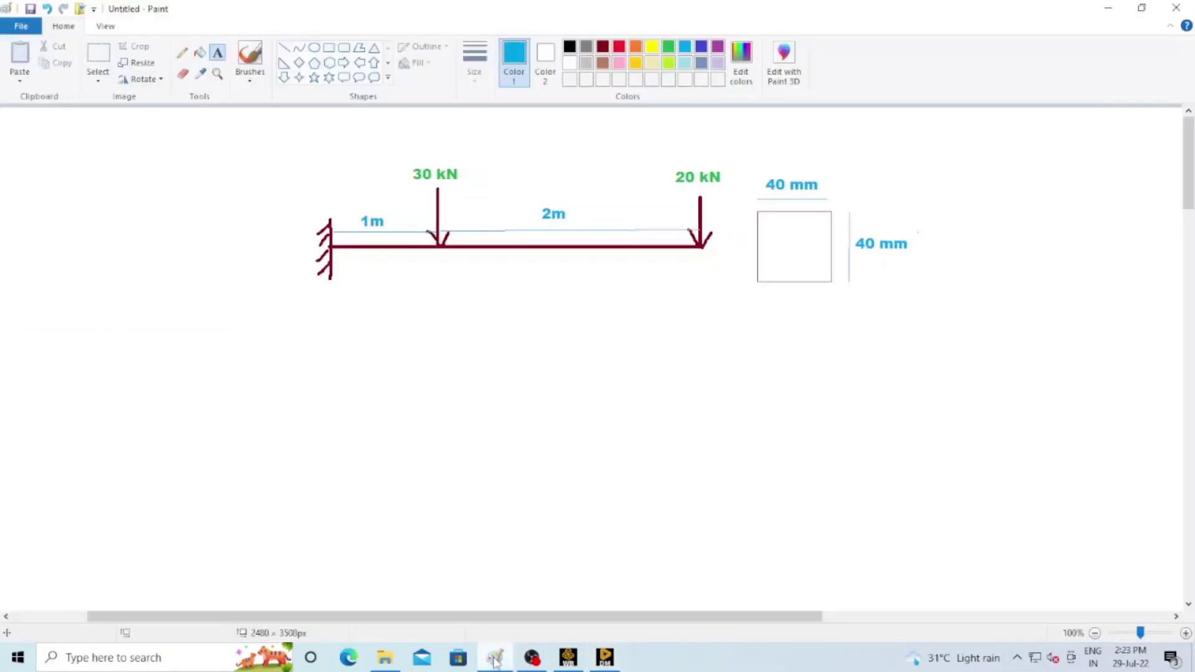
{"action": "left_click", "coordinate": [495, 658]}
{"action": "left_click", "coordinate": [605, 660]}
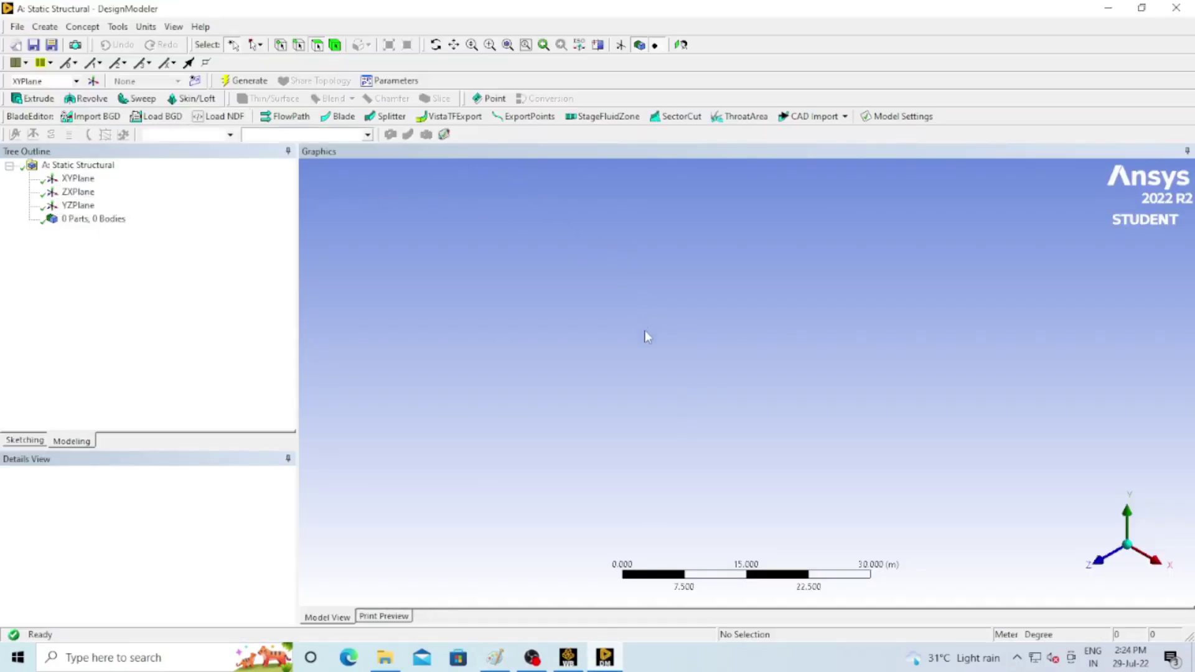
Select the XYPlane, orient the view face-on to it and set the length unit to meter
{"action": "left_click", "coordinate": [78, 178]}
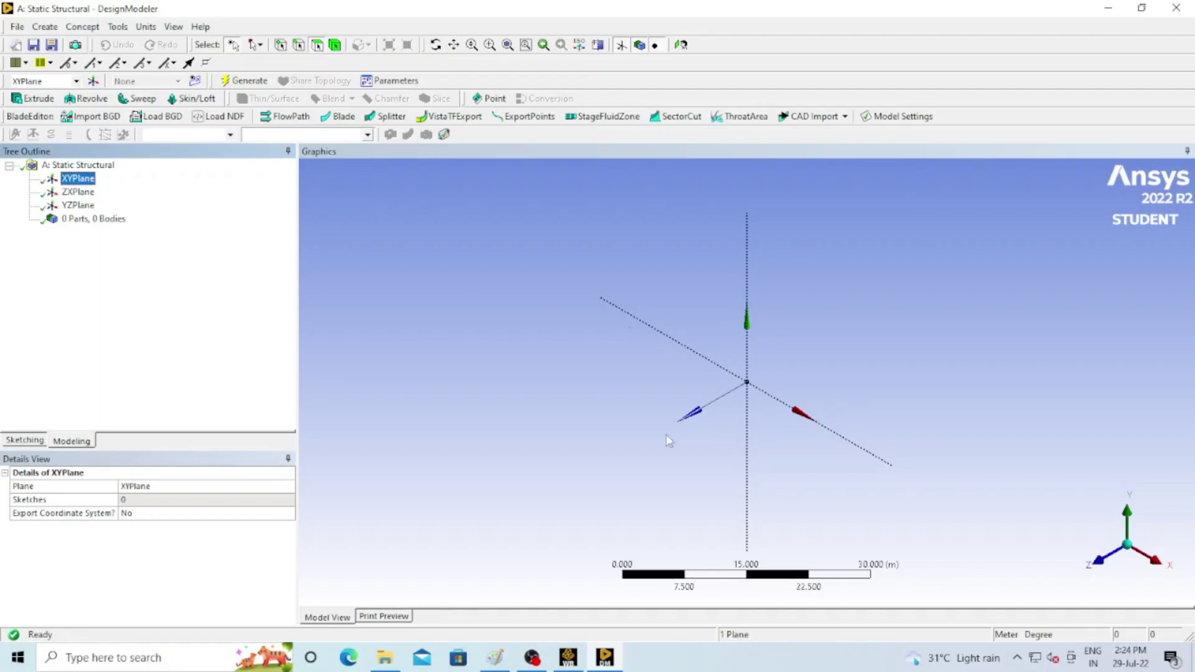
{"action": "scroll", "coordinate": [750, 390], "scroll_direction": "up", "scroll_amount": 2}
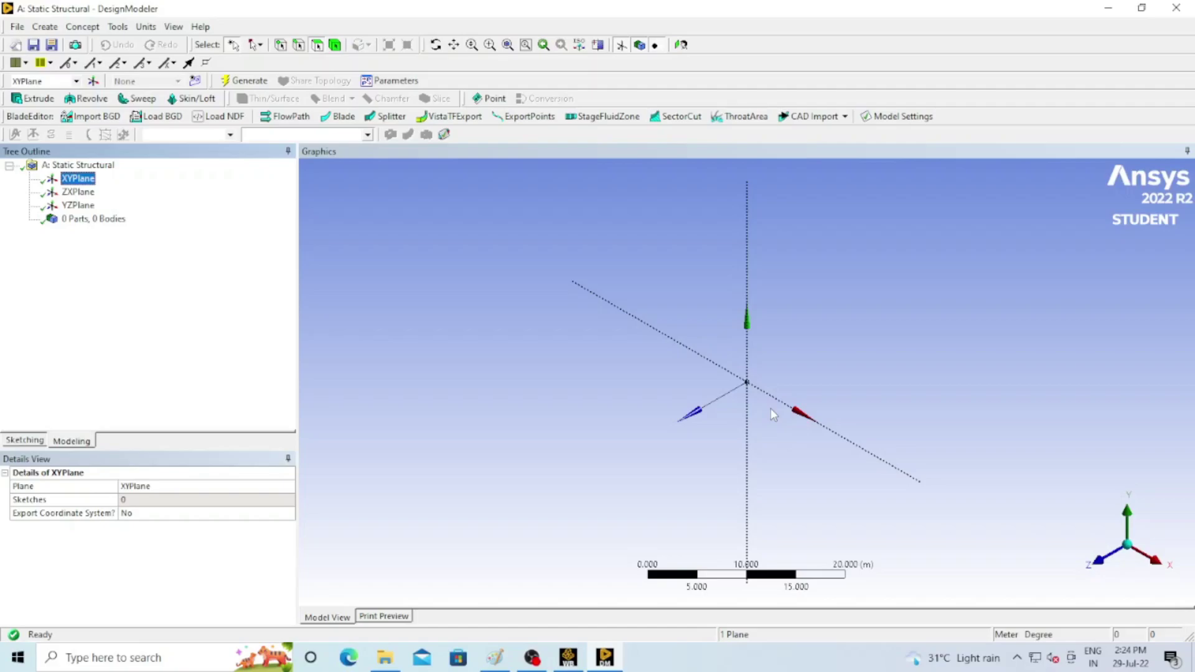
{"action": "left_click", "coordinate": [682, 46]}
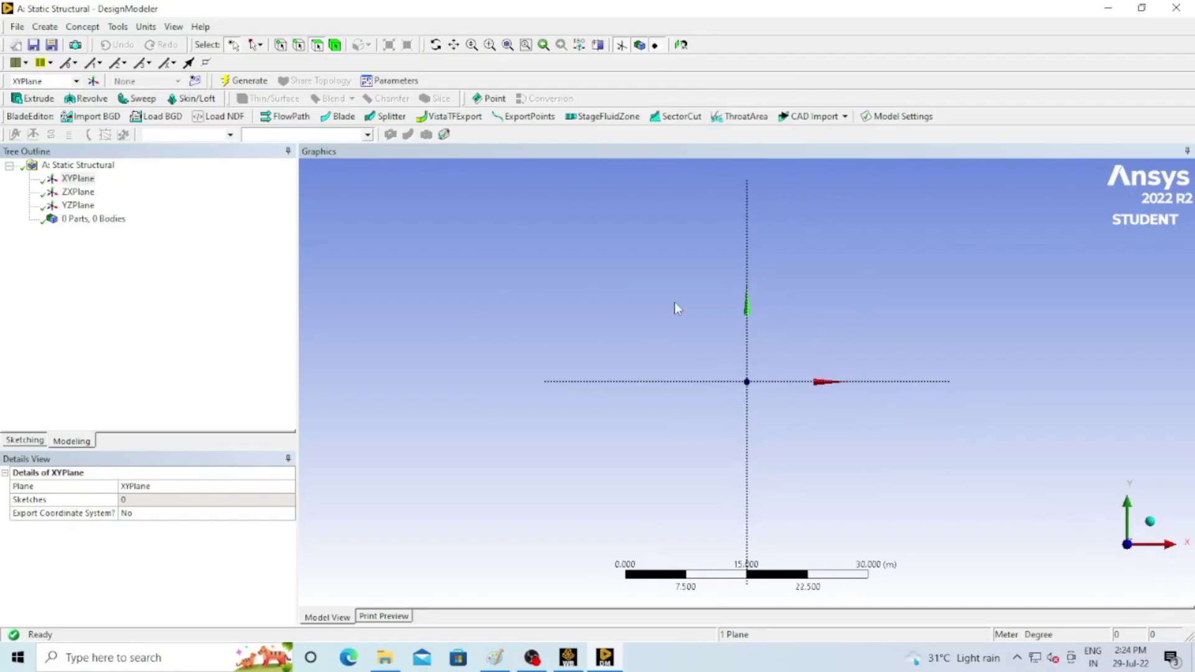
{"action": "scroll", "coordinate": [706, 390], "scroll_direction": "up", "scroll_amount": 1}
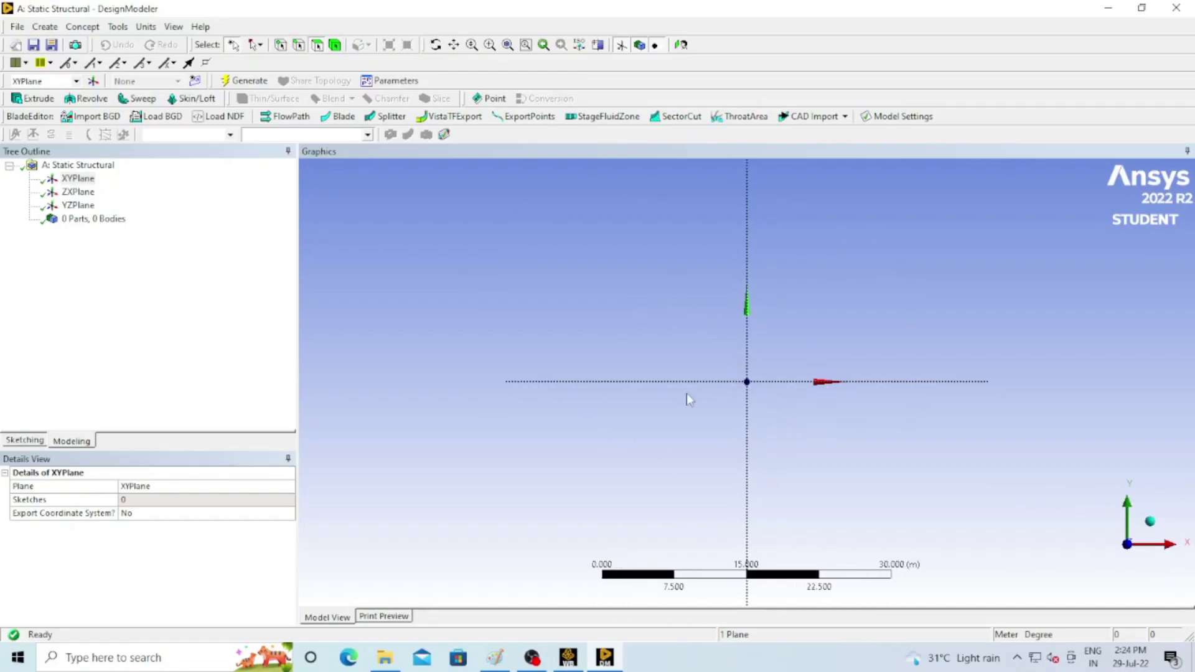
{"action": "left_click", "coordinate": [146, 28]}
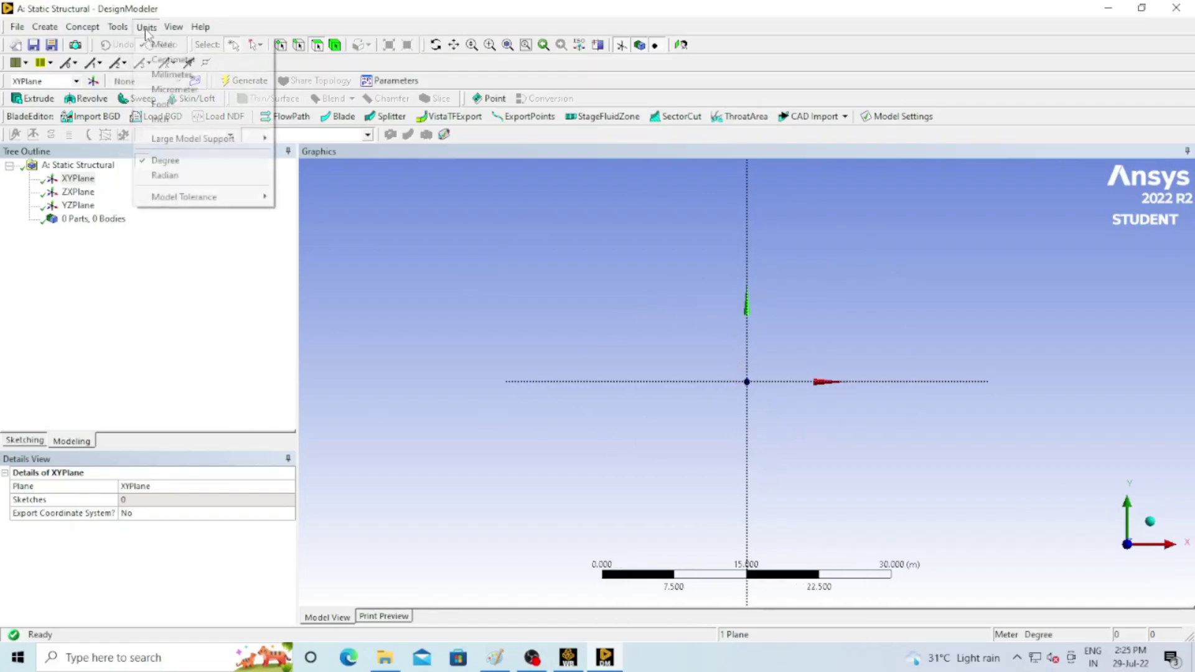
{"action": "left_click", "coordinate": [176, 46]}
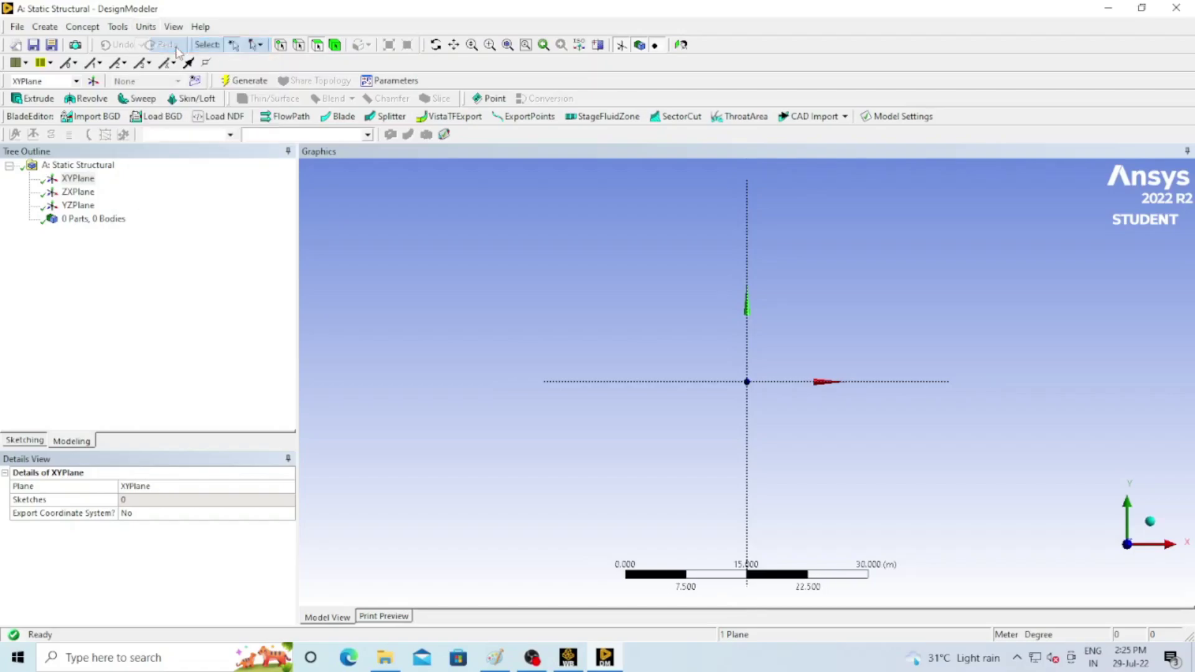
{"action": "scroll", "coordinate": [743, 381], "scroll_direction": "up", "scroll_amount": 1}
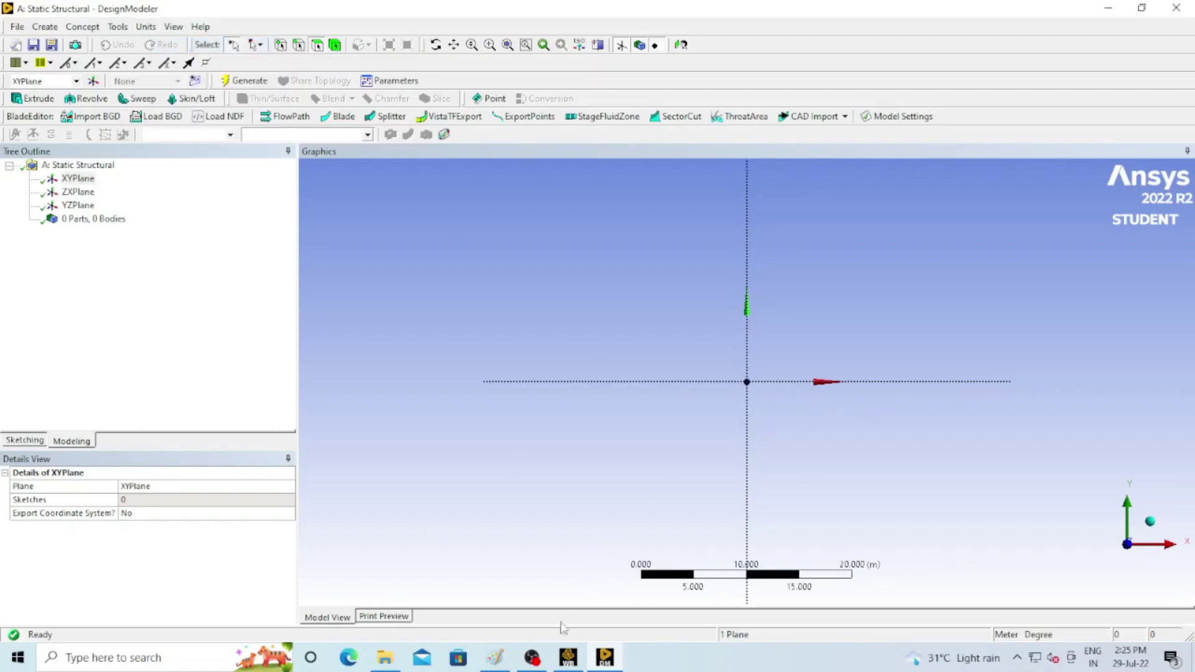
Check the span lengths in Paint, and in DesignModeler sketch two consecutive lines from the origin along the X axis, about 6 m and 9.6 m long
{"action": "left_click", "coordinate": [495, 658]}
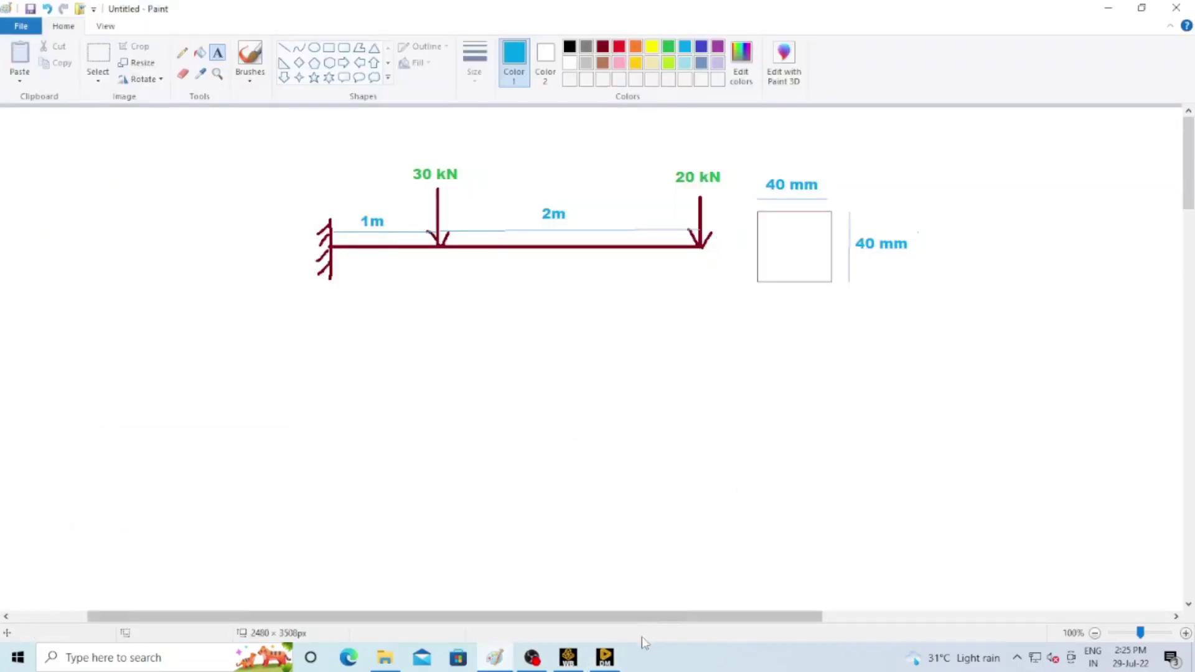
{"action": "left_click", "coordinate": [605, 658]}
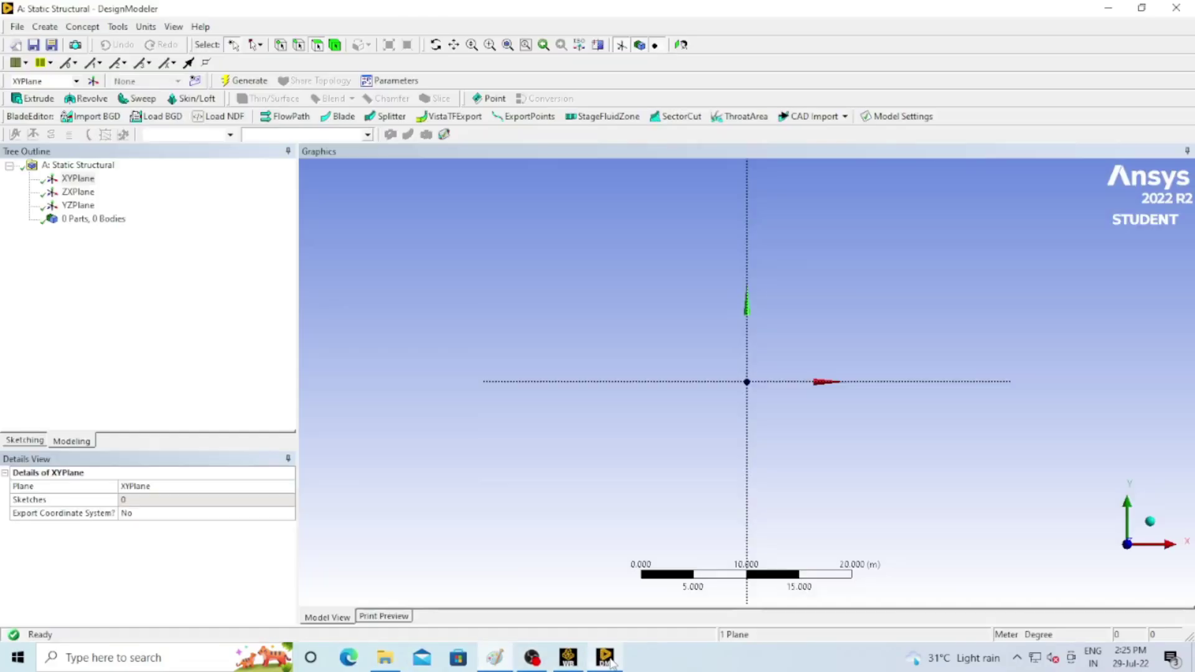
{"action": "left_click", "coordinate": [25, 440]}
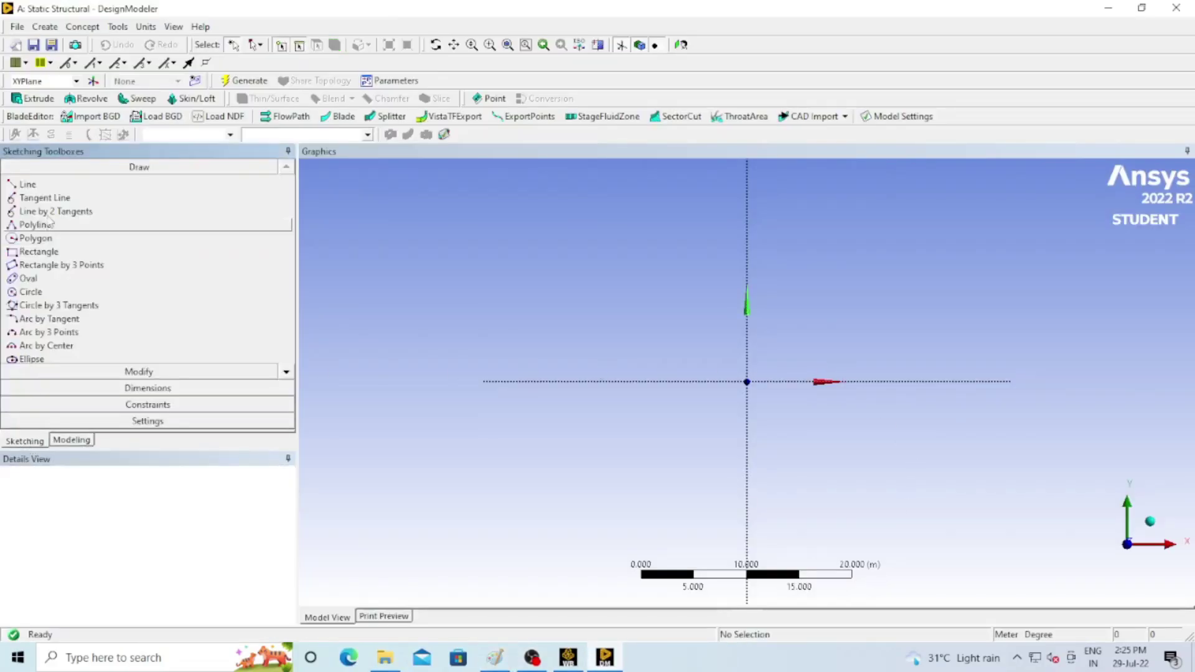
{"action": "left_click", "coordinate": [53, 186]}
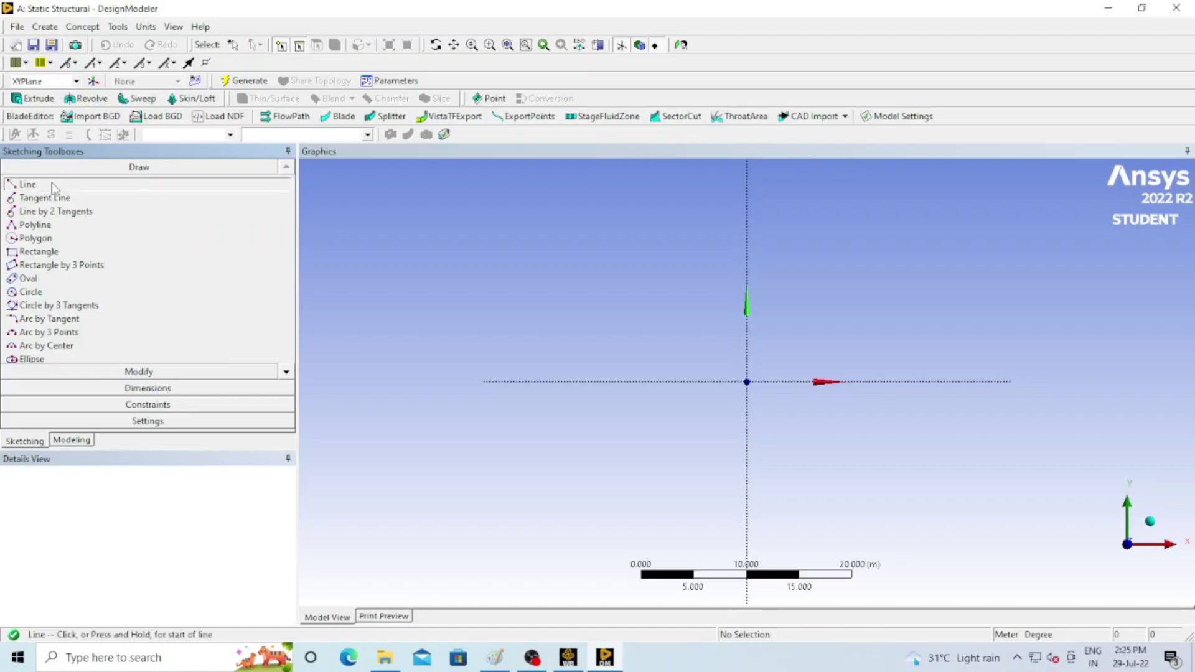
{"action": "left_click", "coordinate": [748, 381]}
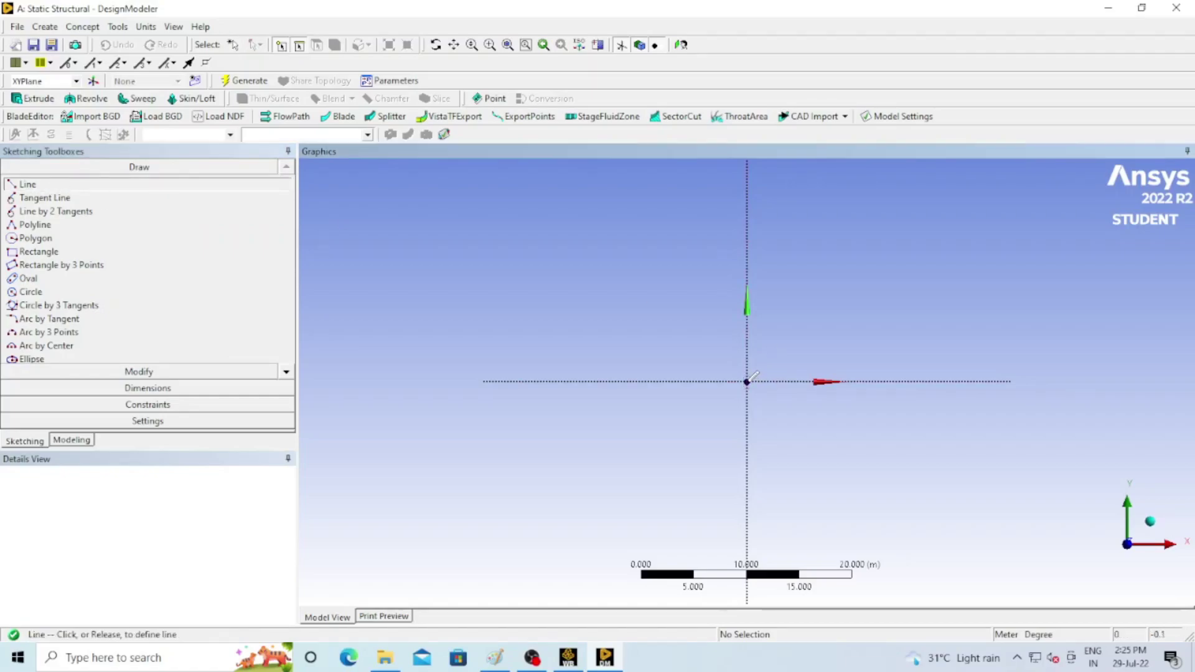
{"action": "left_click", "coordinate": [811, 380]}
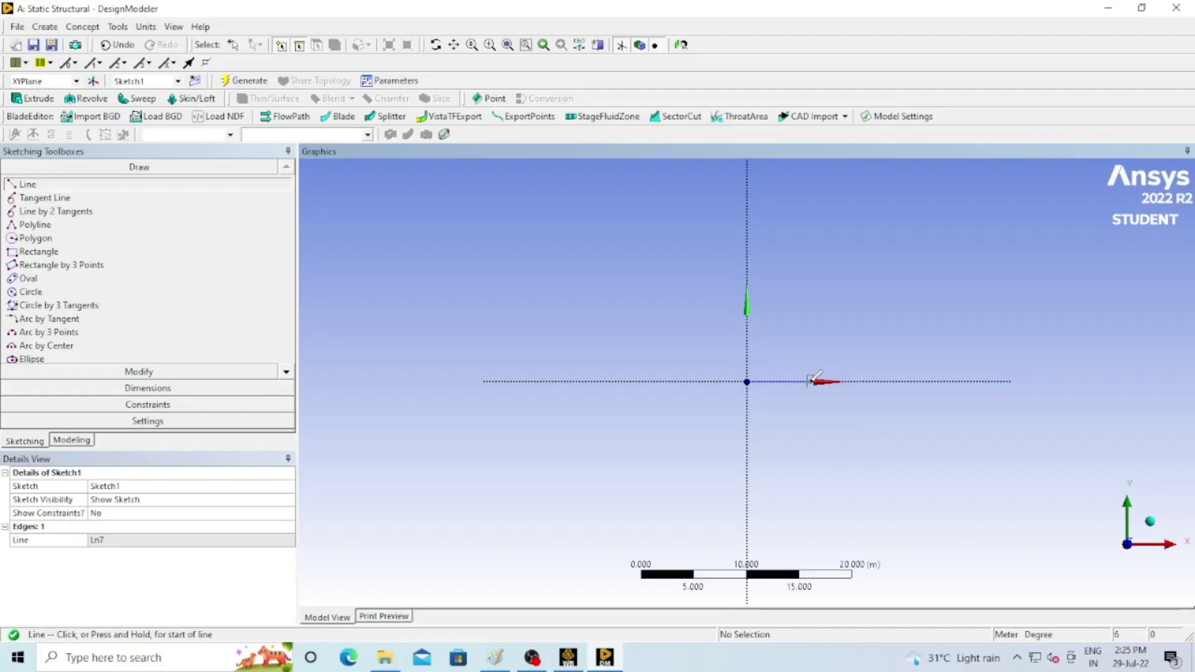
{"action": "left_click", "coordinate": [811, 380]}
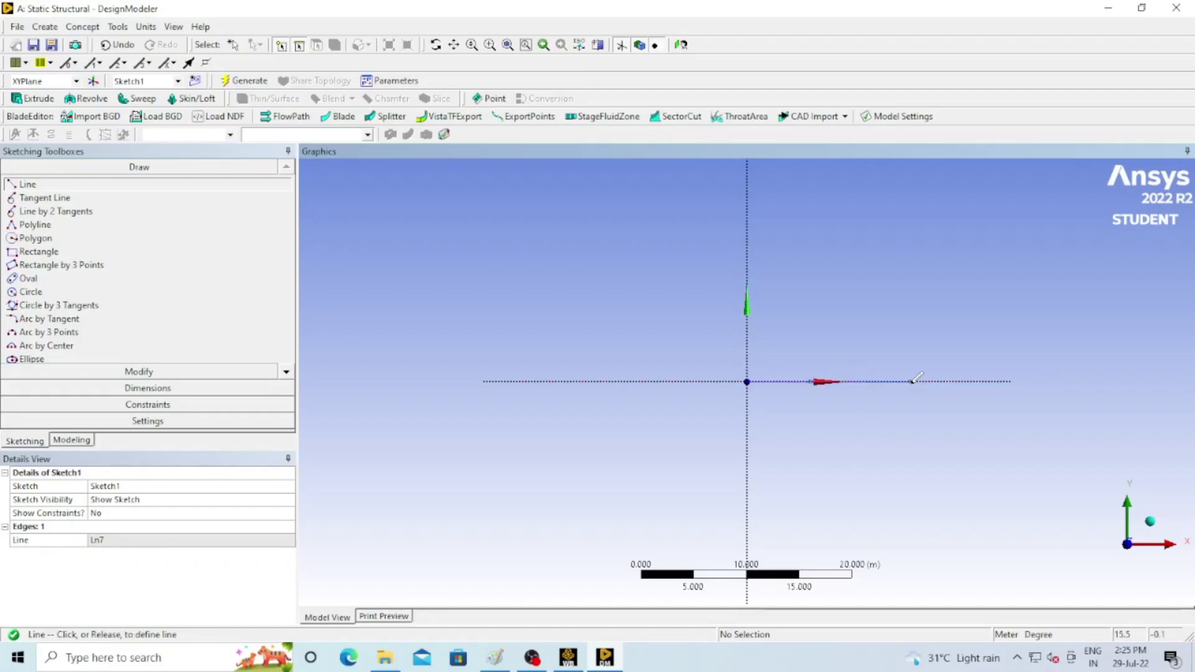
{"action": "left_click", "coordinate": [912, 380]}
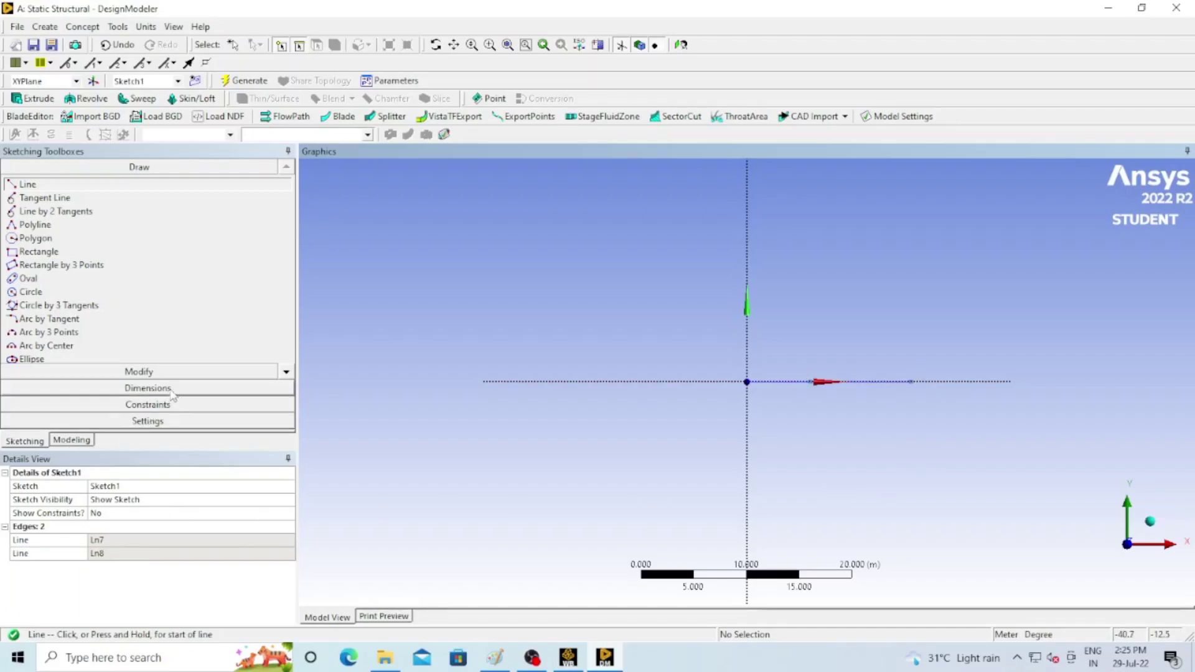
Dimension the lengths of both sketched lines, placing the dimensions above them
{"action": "left_click", "coordinate": [148, 387]}
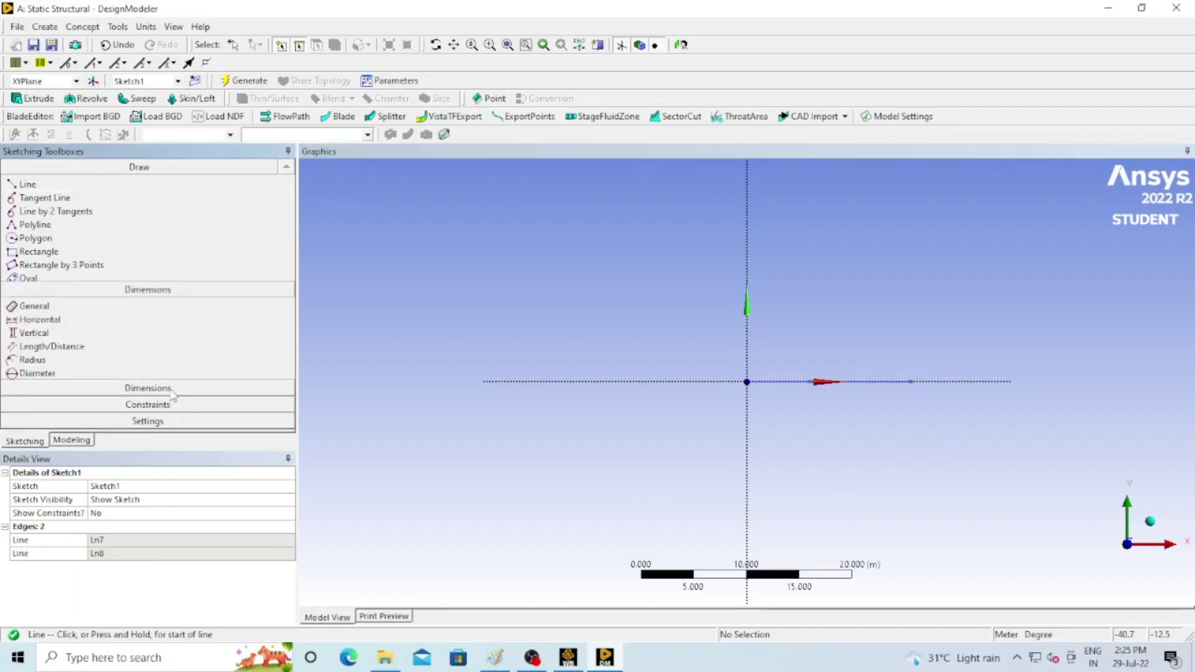
{"action": "left_click", "coordinate": [783, 381]}
{"action": "left_click", "coordinate": [794, 353]}
{"action": "left_click", "coordinate": [855, 384]}
{"action": "left_click", "coordinate": [850, 359]}
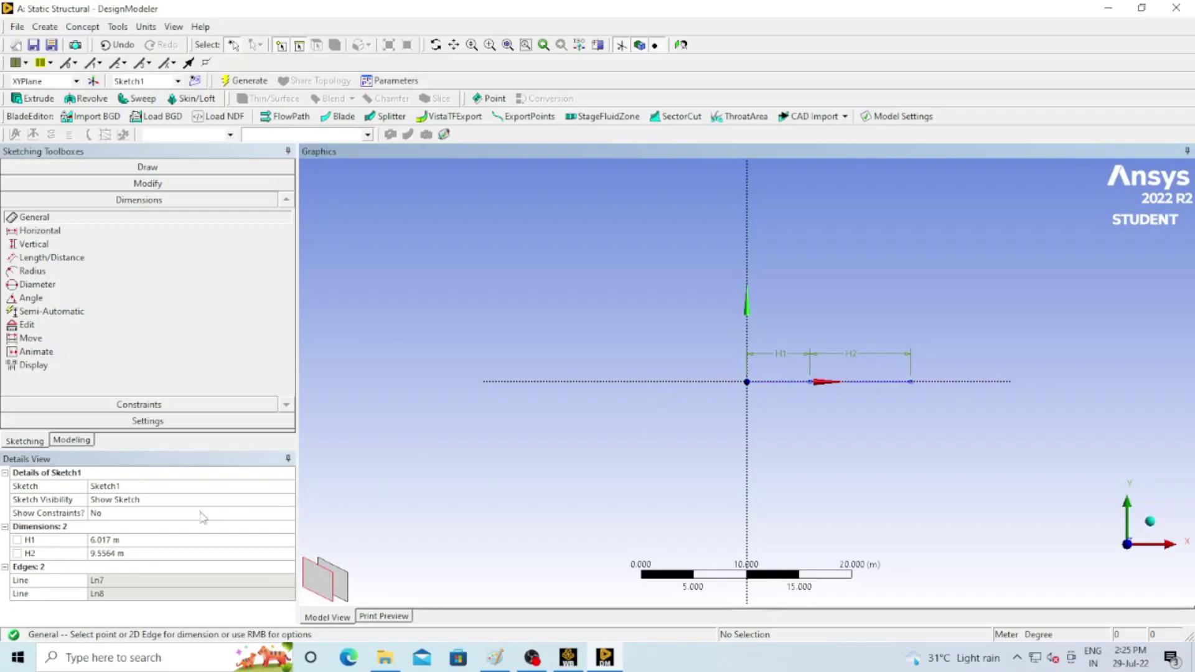
Set the first line's length to 1 m and the second line's to 2 m, and generate the model
{"action": "left_click", "coordinate": [179, 542]}
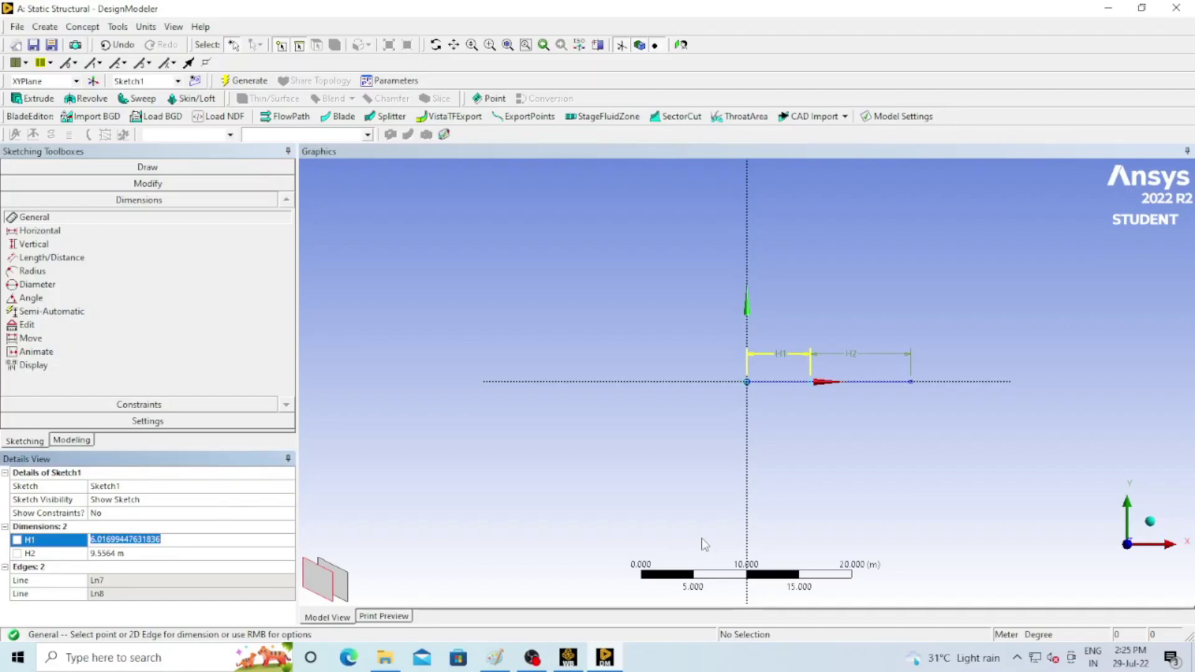
{"action": "type", "text": "1"}
{"action": "key", "text": "Return"}
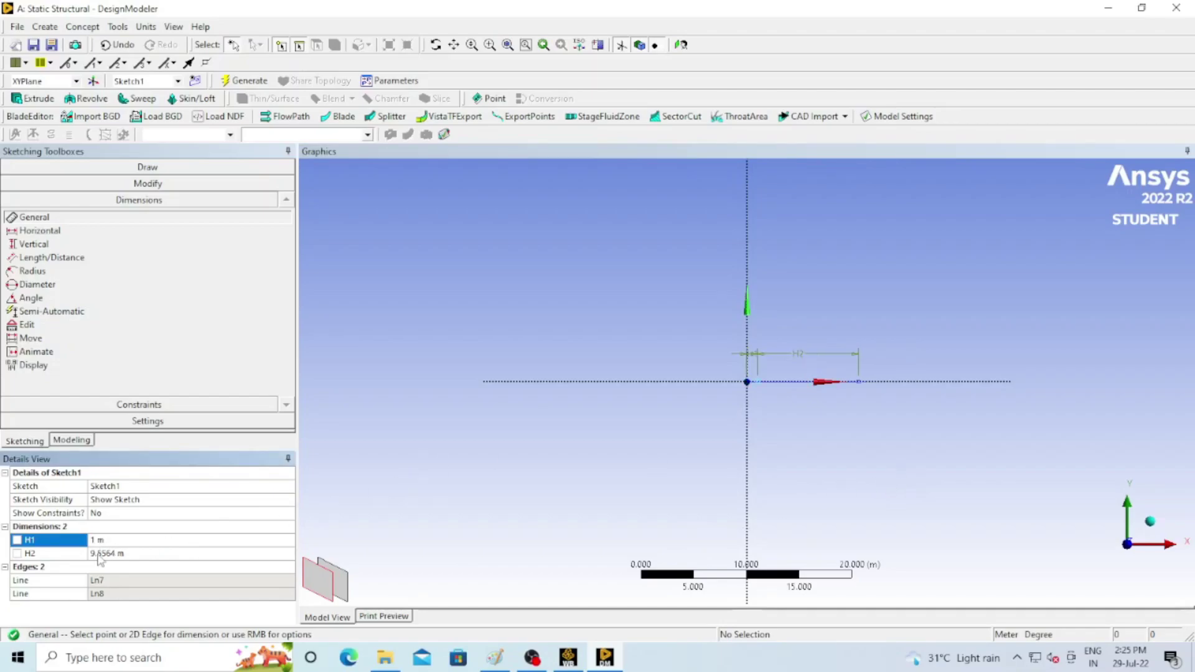
{"action": "left_click", "coordinate": [111, 553]}
{"action": "type", "text": "2"}
{"action": "key", "text": "Return"}
{"action": "scroll", "coordinate": [768, 383], "scroll_direction": "up", "scroll_amount": 4}
{"action": "scroll", "coordinate": [779, 372], "scroll_direction": "up", "scroll_amount": 2}
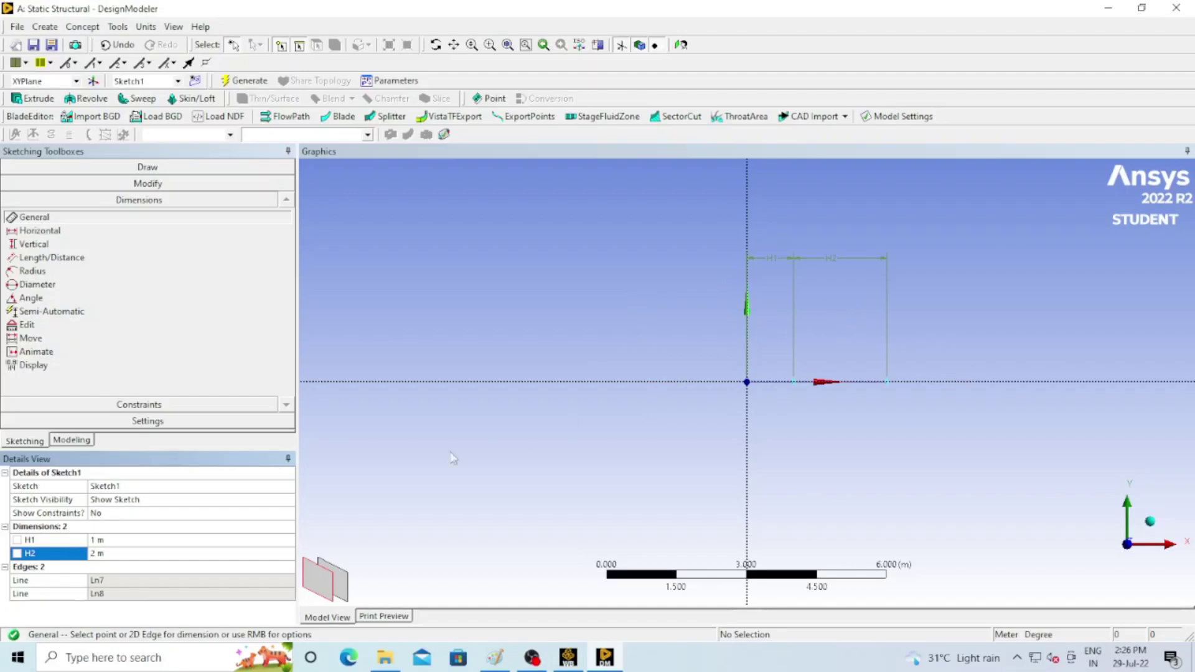
{"action": "left_click", "coordinate": [247, 81]}
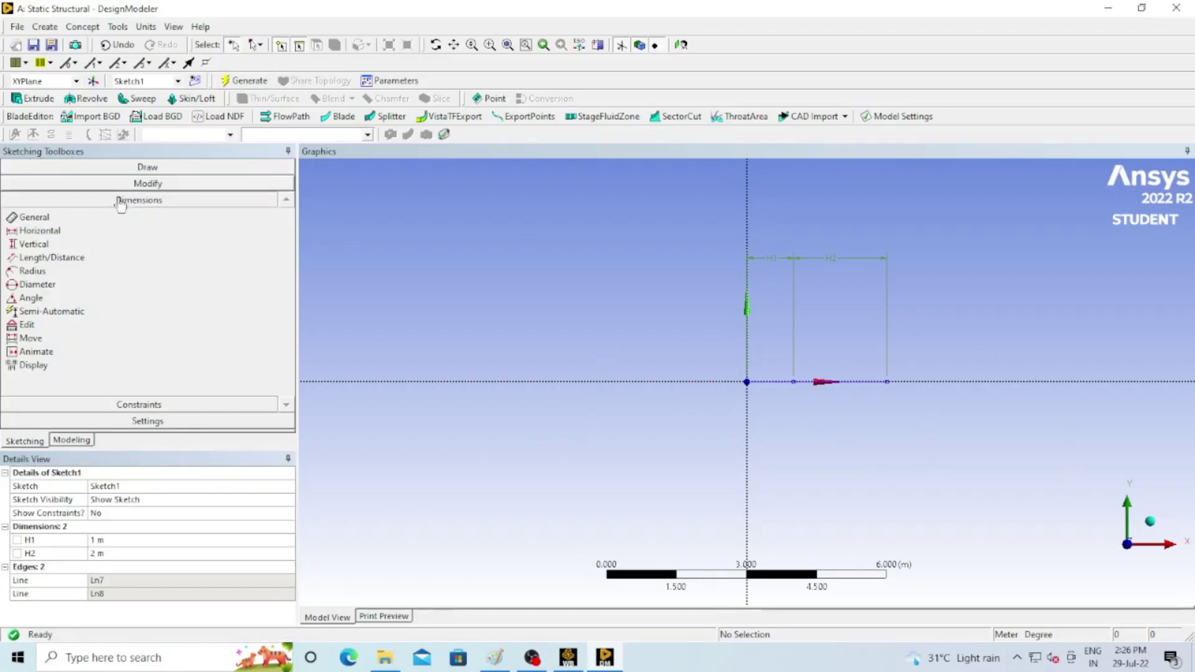
Create a line body from Sketch1 on the XYPlane with Lines From Sketches, using Add Material, and generate it
{"action": "left_click", "coordinate": [86, 29]}
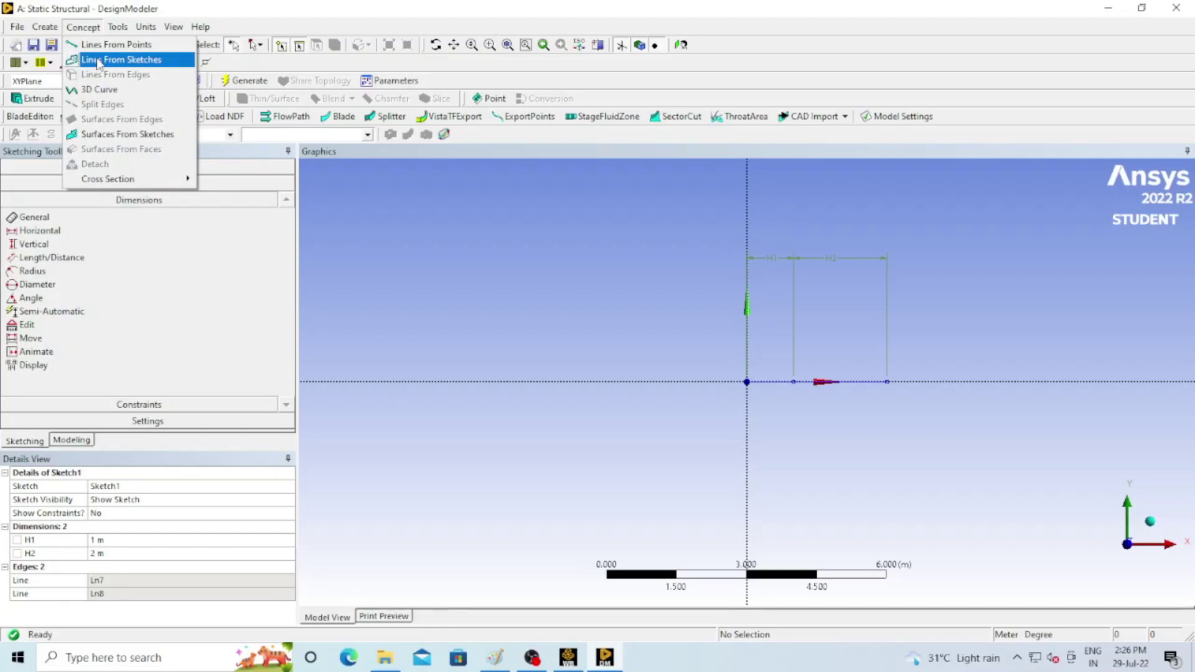
{"action": "left_click", "coordinate": [135, 62]}
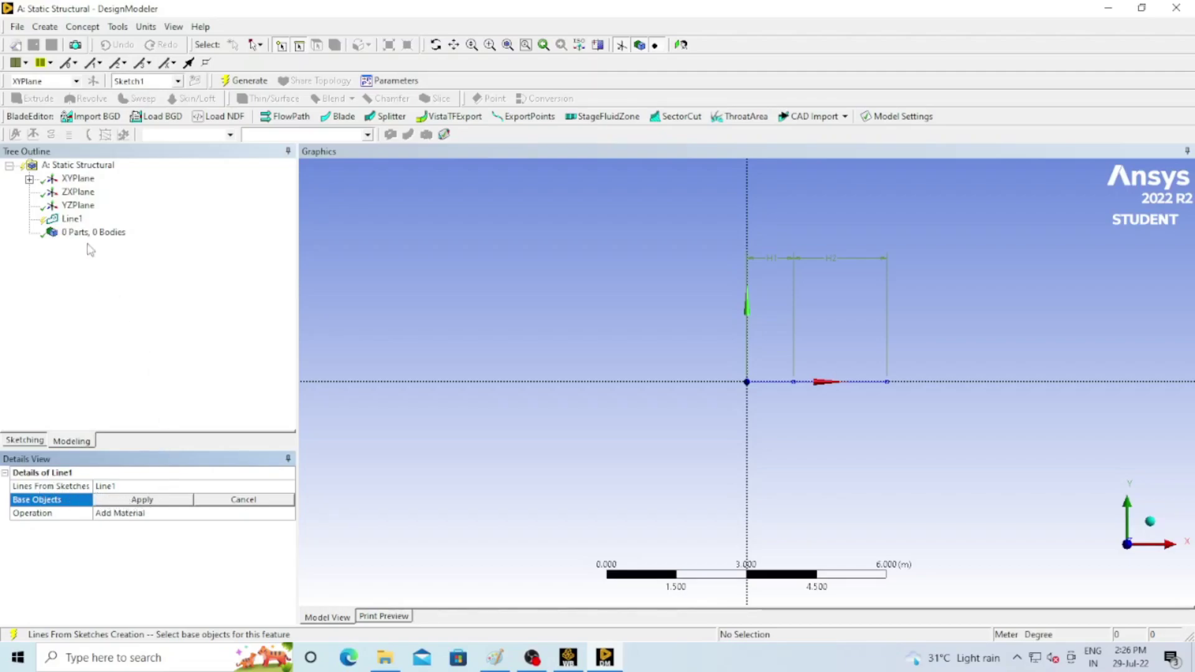
{"action": "left_click", "coordinate": [71, 219]}
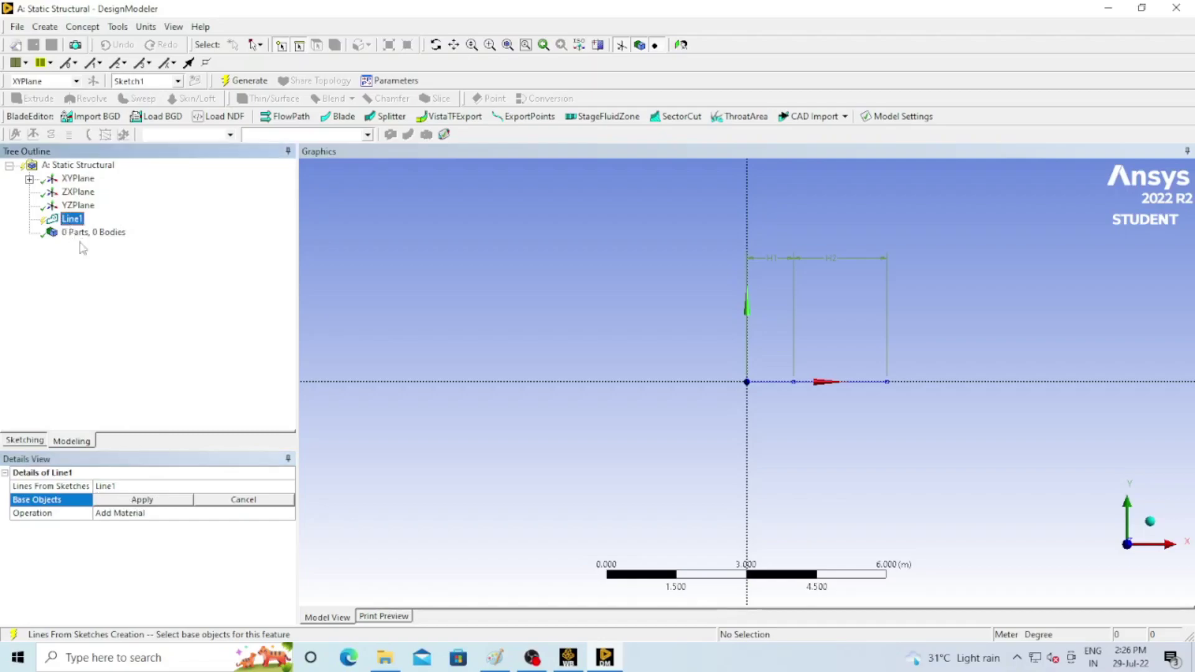
{"action": "left_click", "coordinate": [142, 502]}
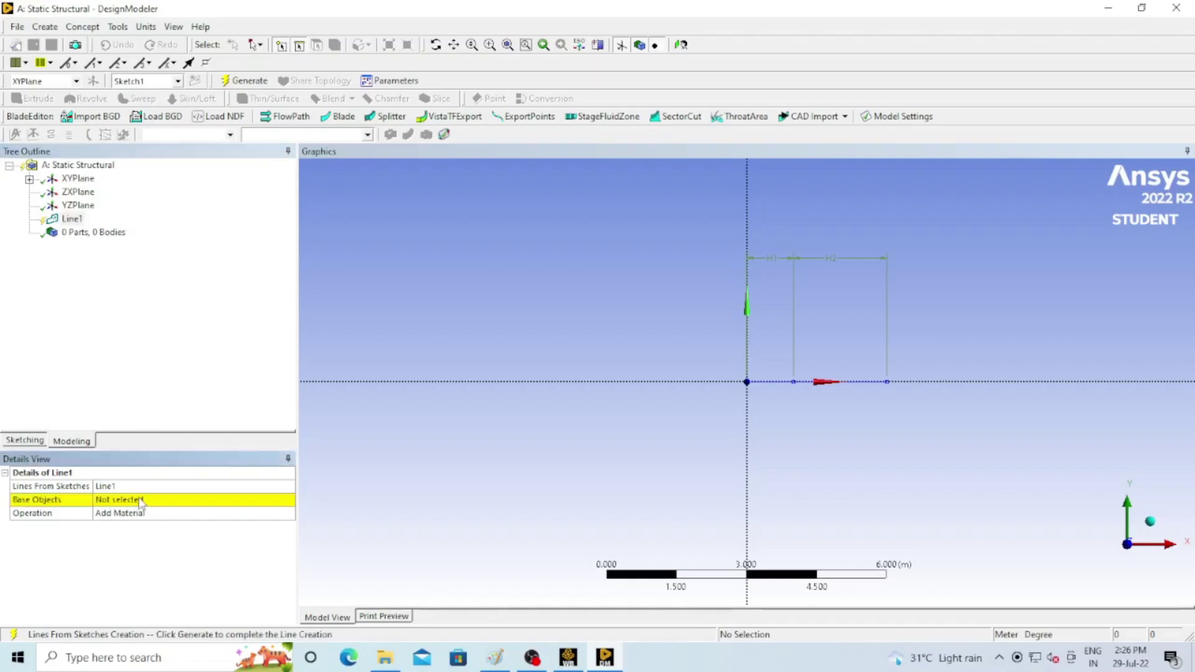
{"action": "left_click", "coordinate": [141, 503]}
{"action": "left_click", "coordinate": [29, 178]}
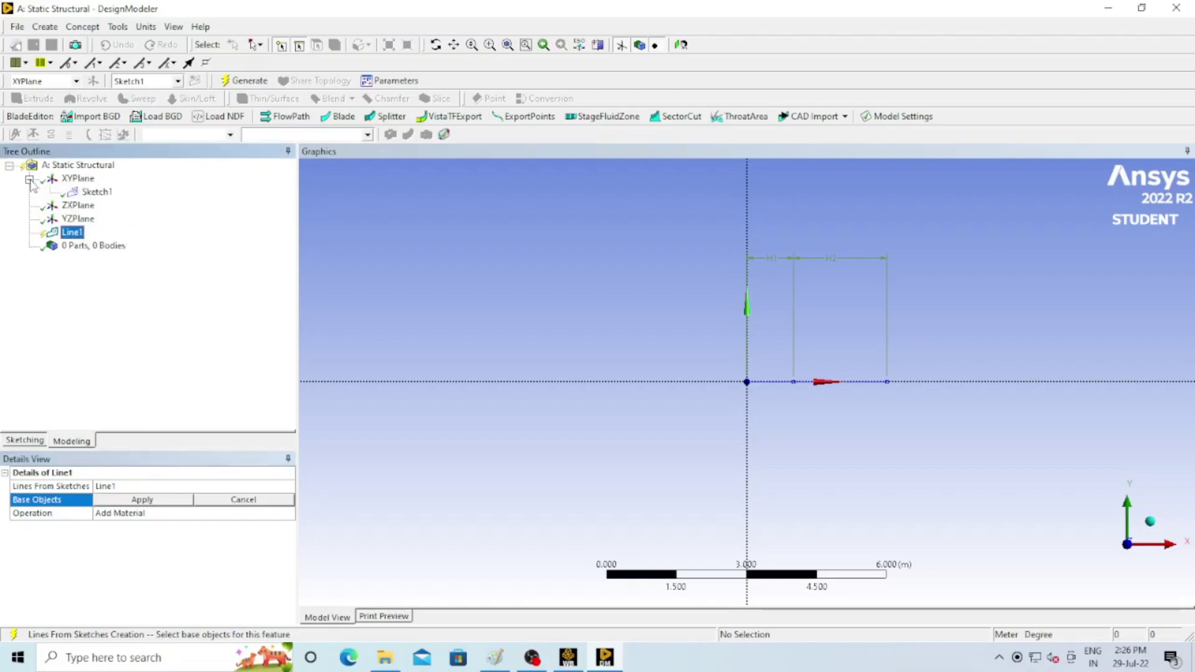
{"action": "left_click", "coordinate": [94, 195]}
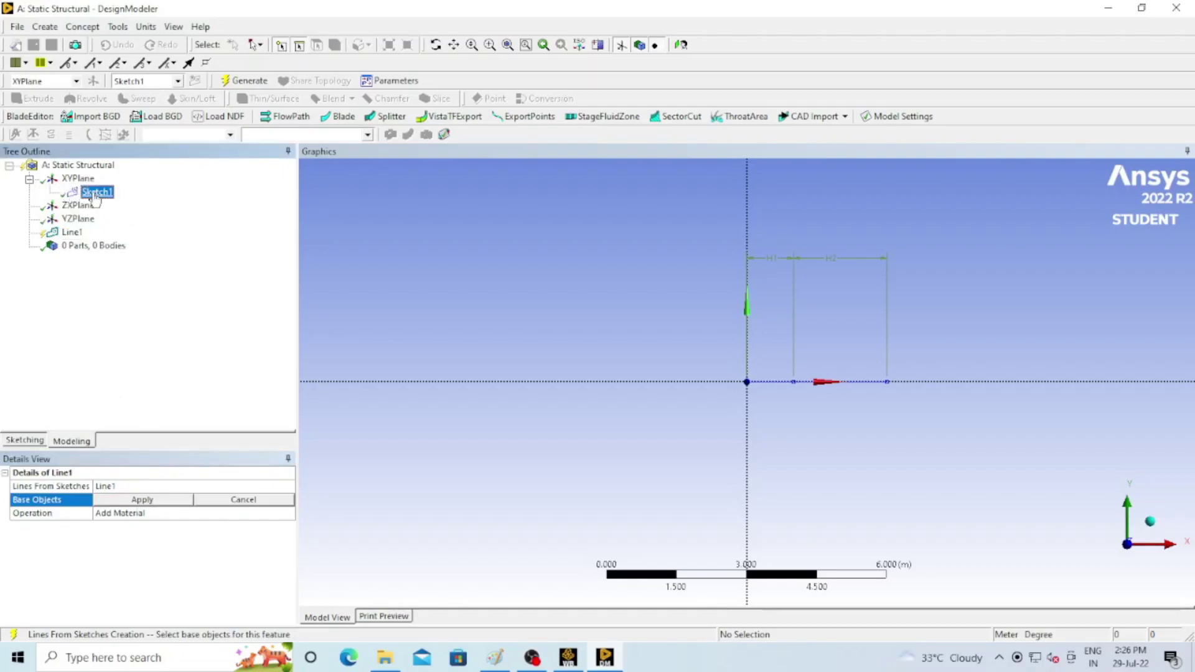
{"action": "left_click", "coordinate": [142, 499]}
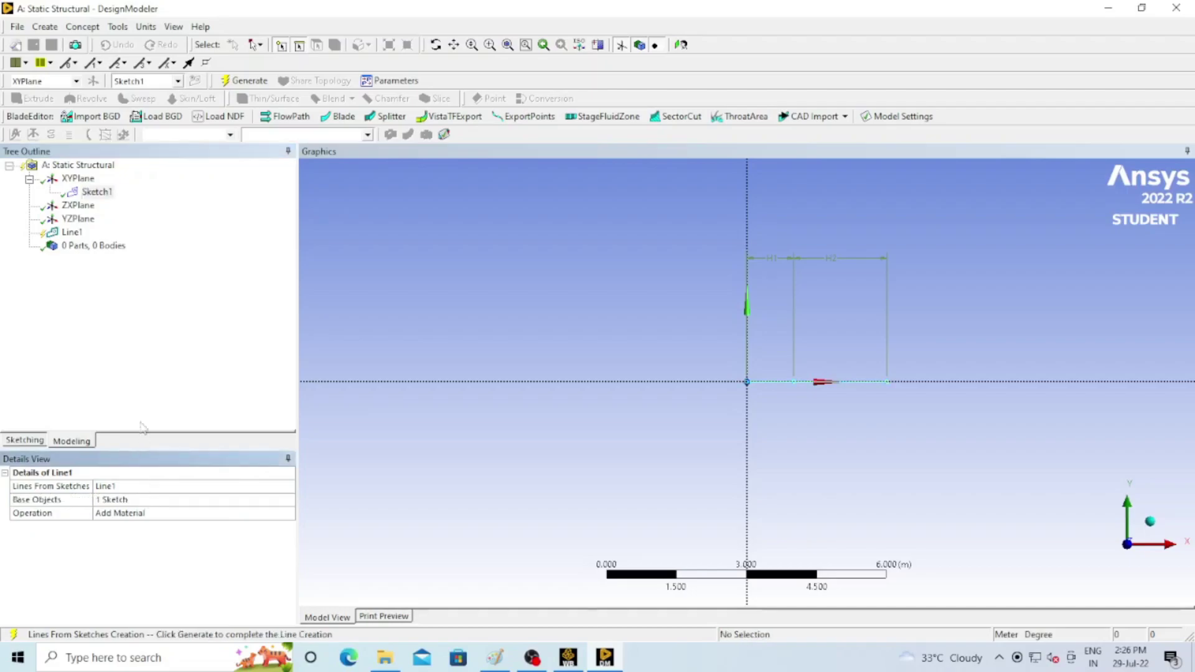
{"action": "left_click", "coordinate": [246, 81]}
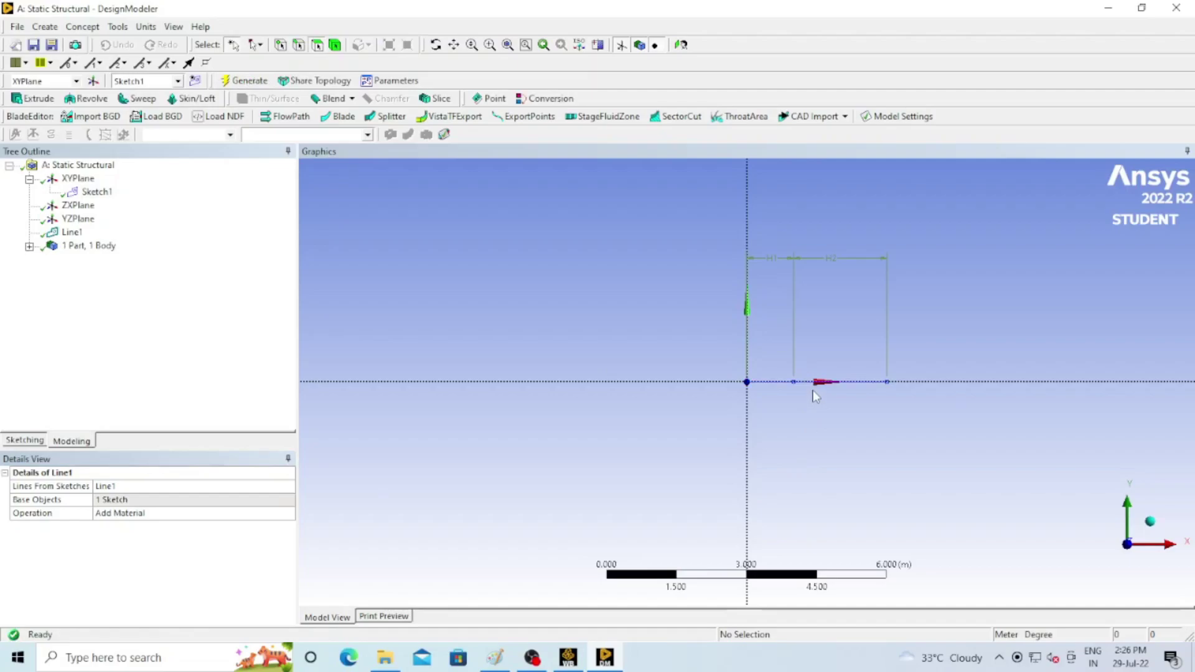
{"action": "scroll", "coordinate": [827, 386], "scroll_direction": "up", "scroll_amount": 2}
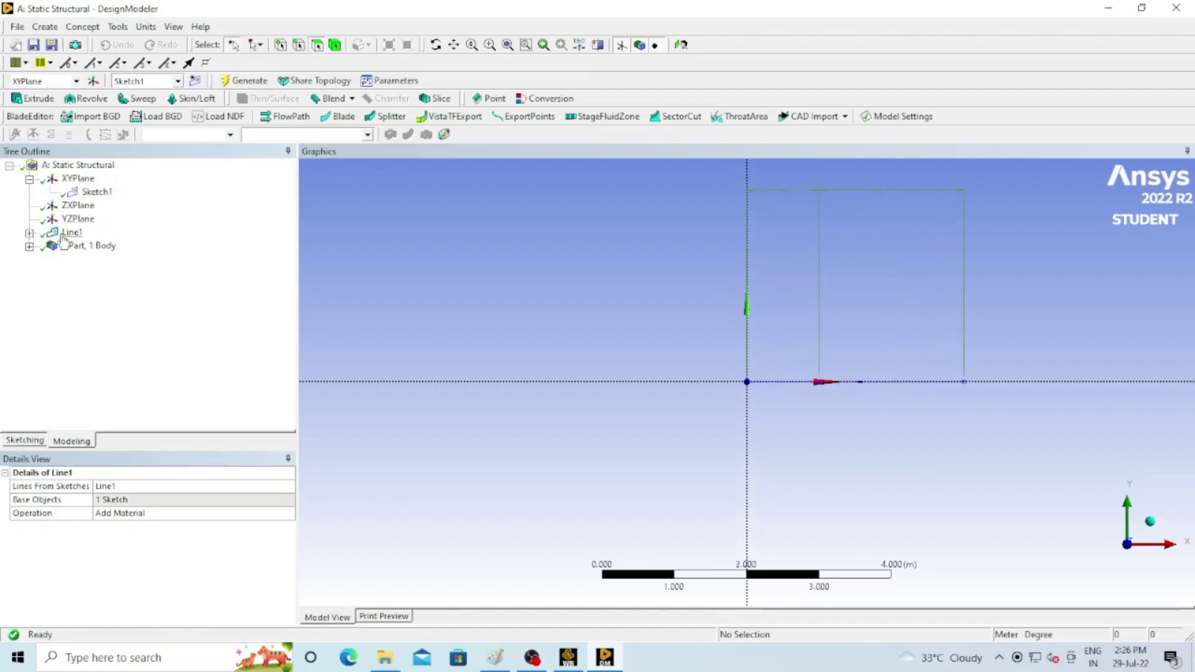
{"action": "left_click", "coordinate": [29, 233]}
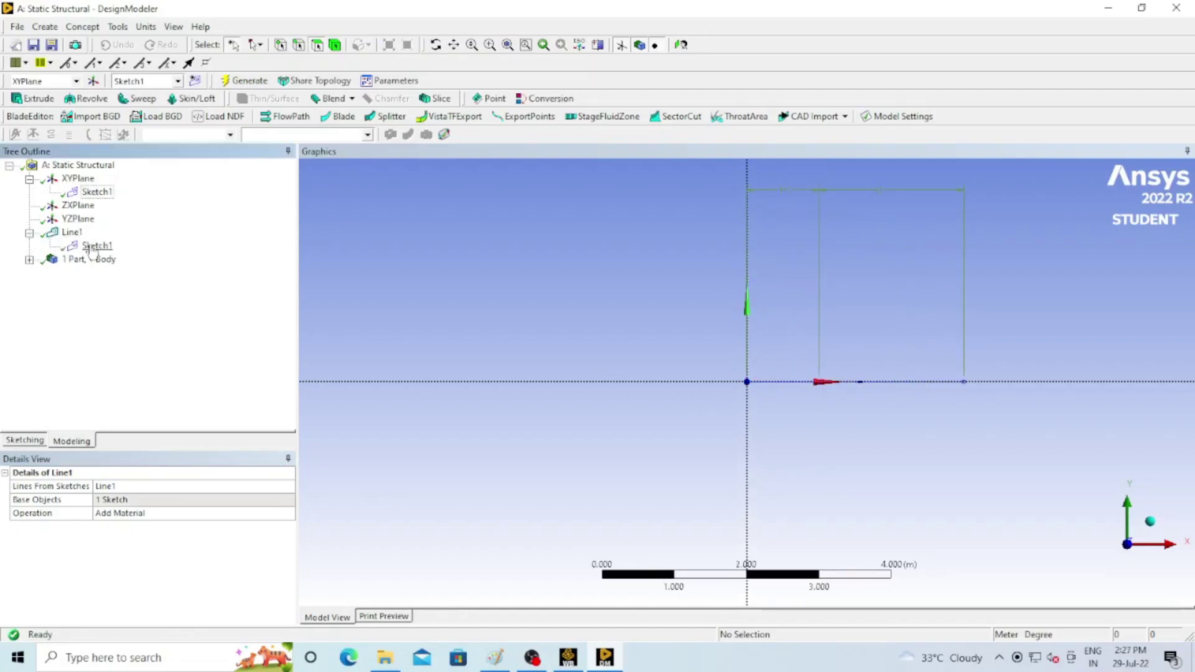
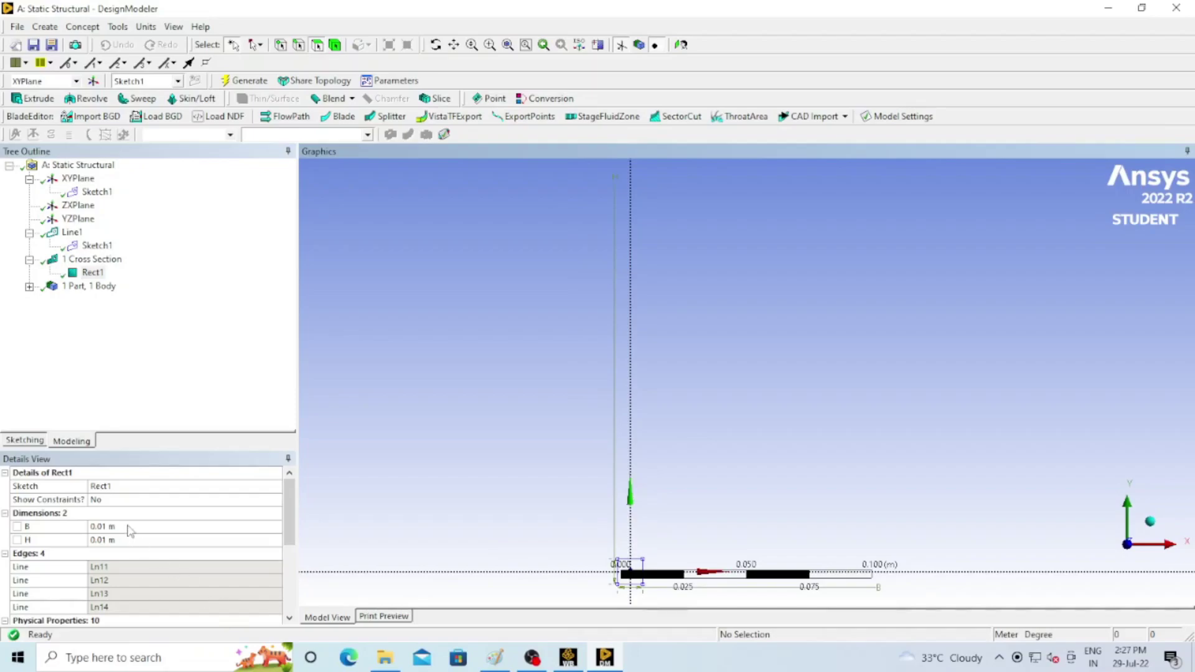
Set the rectangular cross section's B and H dimensions both to 0.04 m, checking the section size in Paint
{"action": "left_click", "coordinate": [131, 526]}
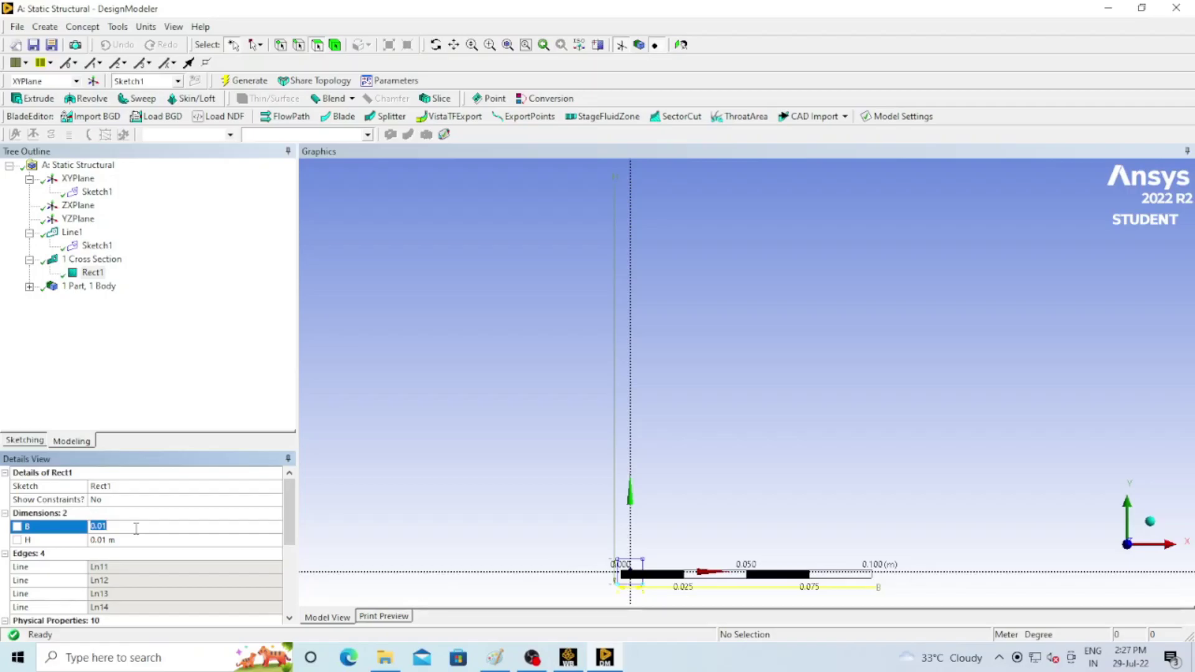
{"action": "left_click", "coordinate": [495, 660]}
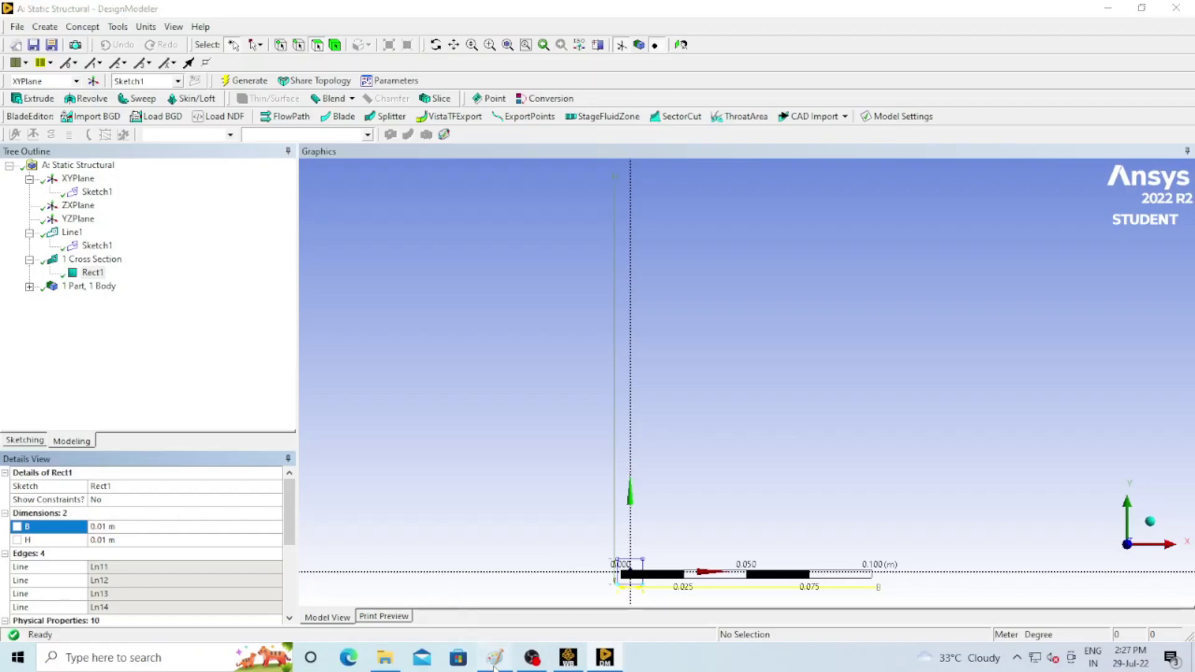
{"action": "left_click", "coordinate": [495, 660]}
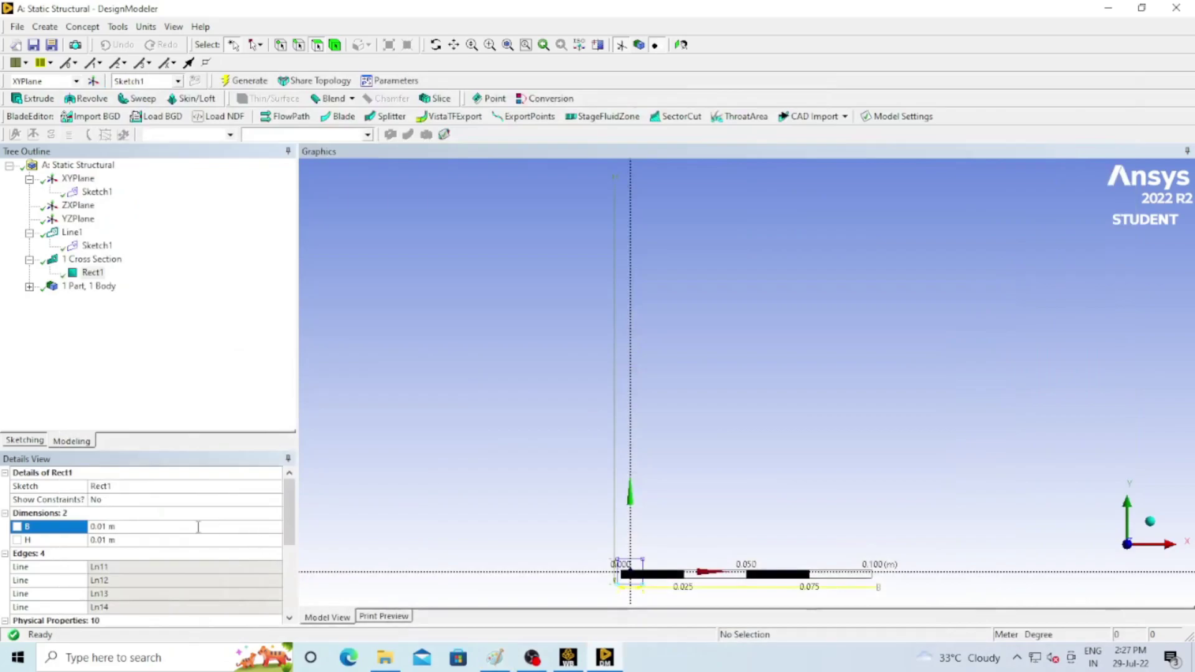
{"action": "type", "text": ".04"}
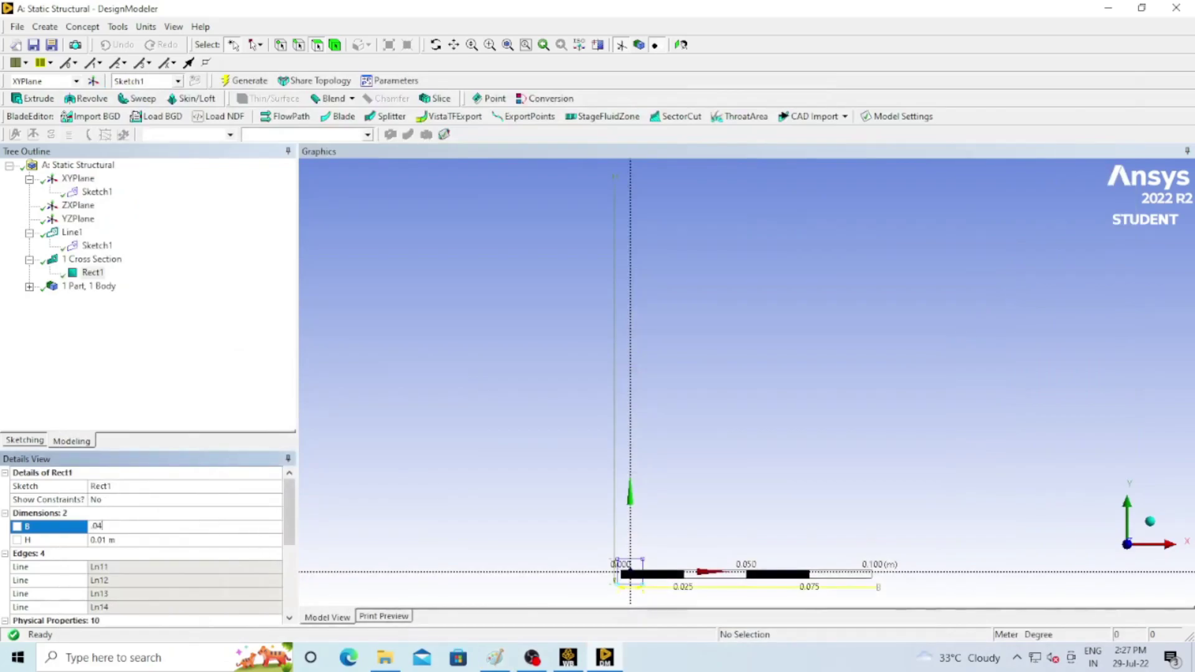
{"action": "left_click", "coordinate": [141, 542]}
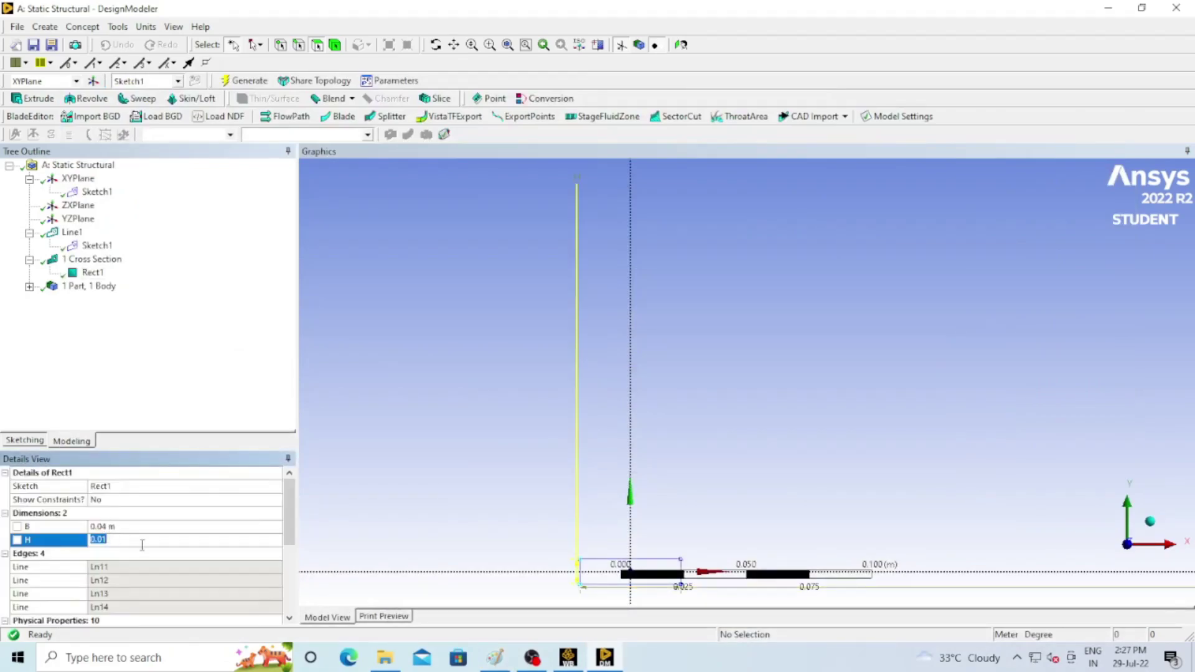
{"action": "type", "text": ".0"}
{"action": "key", "text": "Return"}
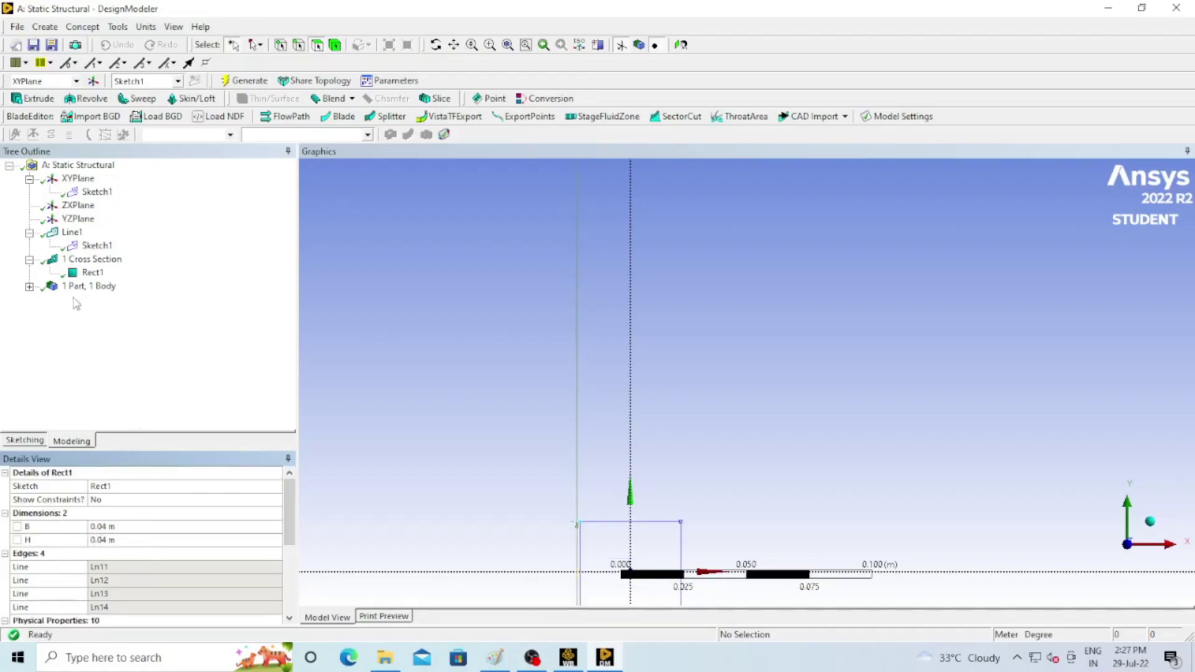
Assign the Rect1 cross section to the line body and generate the model
{"action": "left_click", "coordinate": [70, 234]}
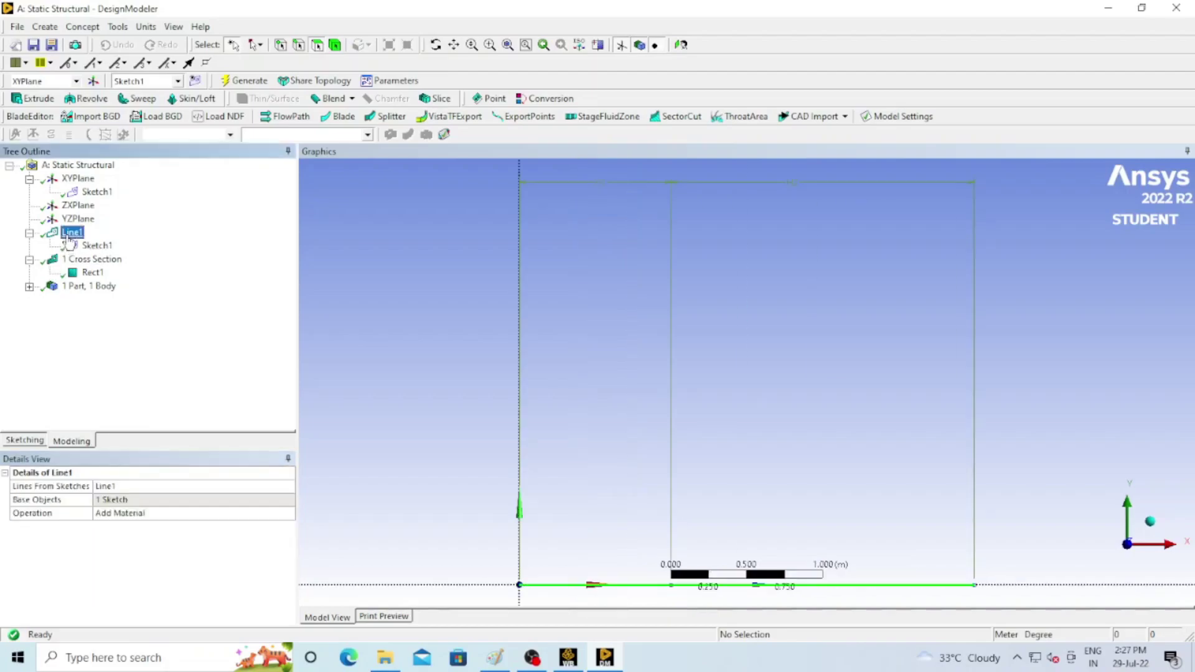
{"action": "left_click", "coordinate": [29, 287]}
{"action": "left_click", "coordinate": [87, 301]}
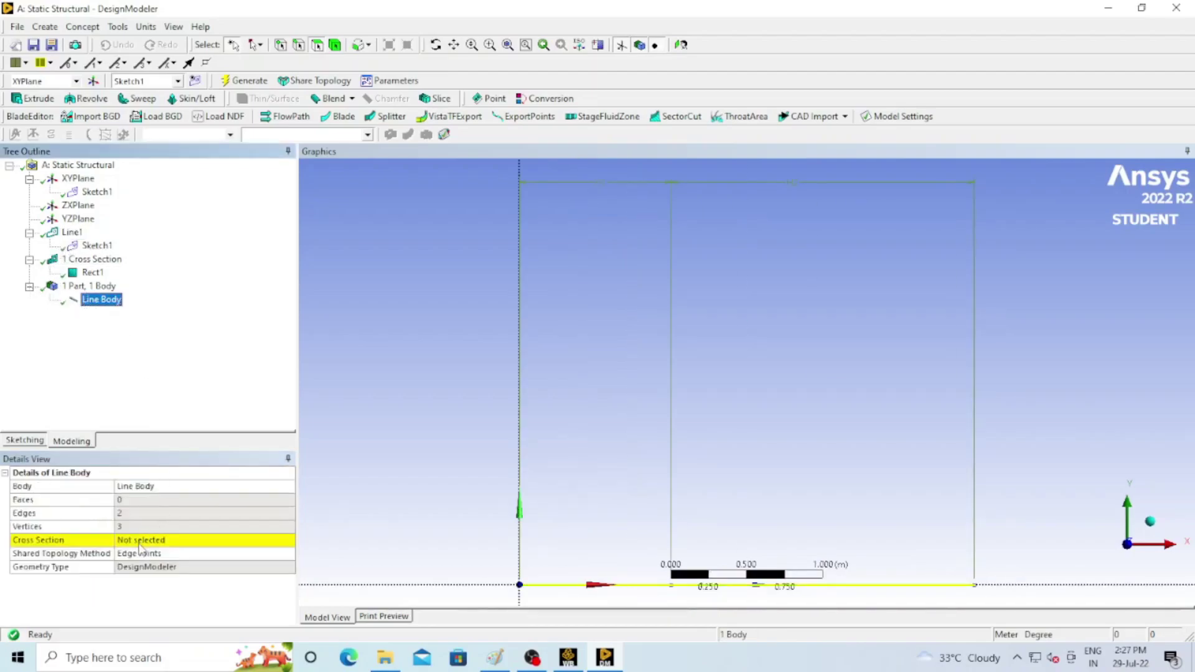
{"action": "left_click", "coordinate": [144, 540]}
{"action": "left_click", "coordinate": [289, 540]}
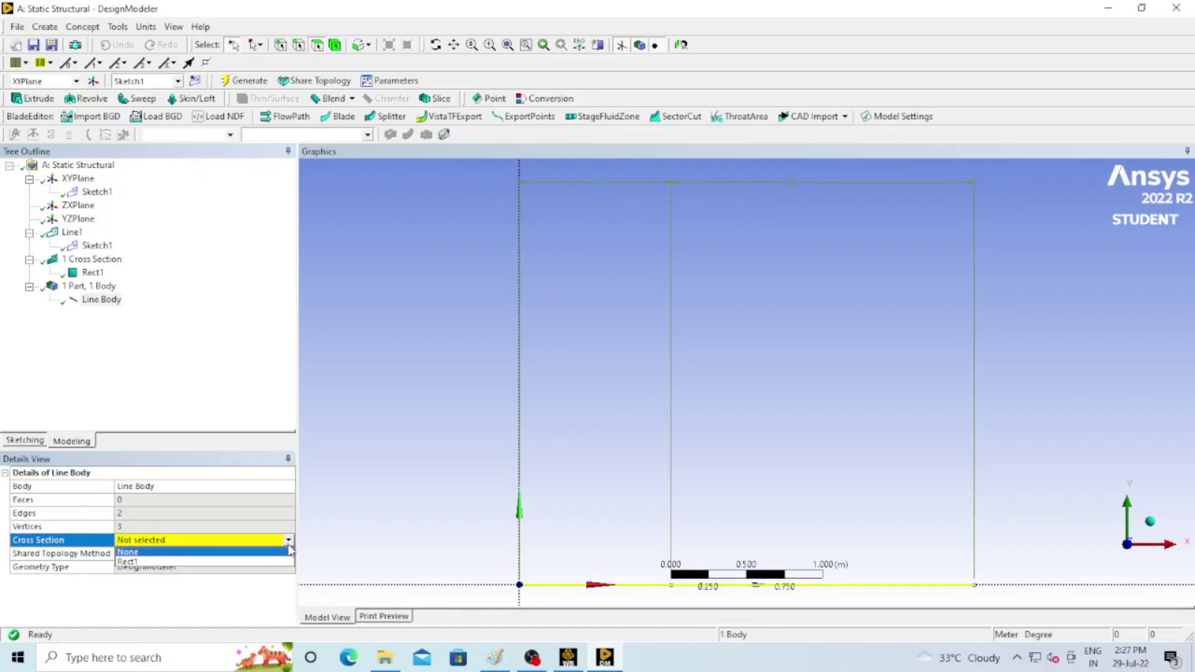
{"action": "left_click", "coordinate": [208, 566]}
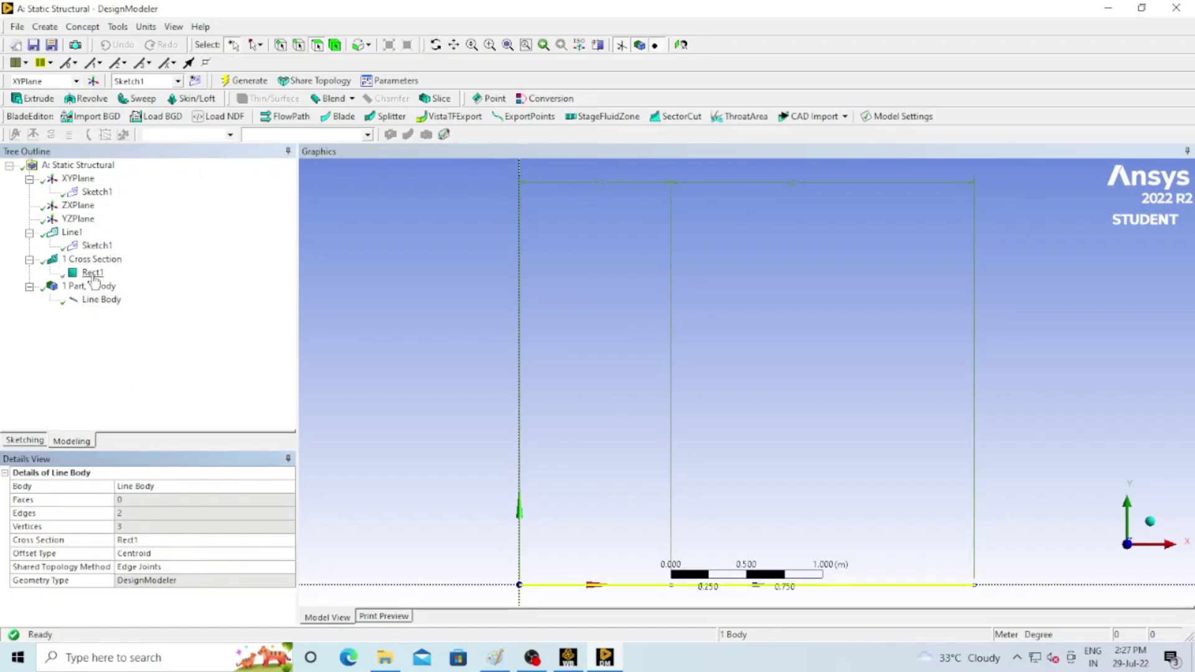
{"action": "left_click", "coordinate": [248, 82]}
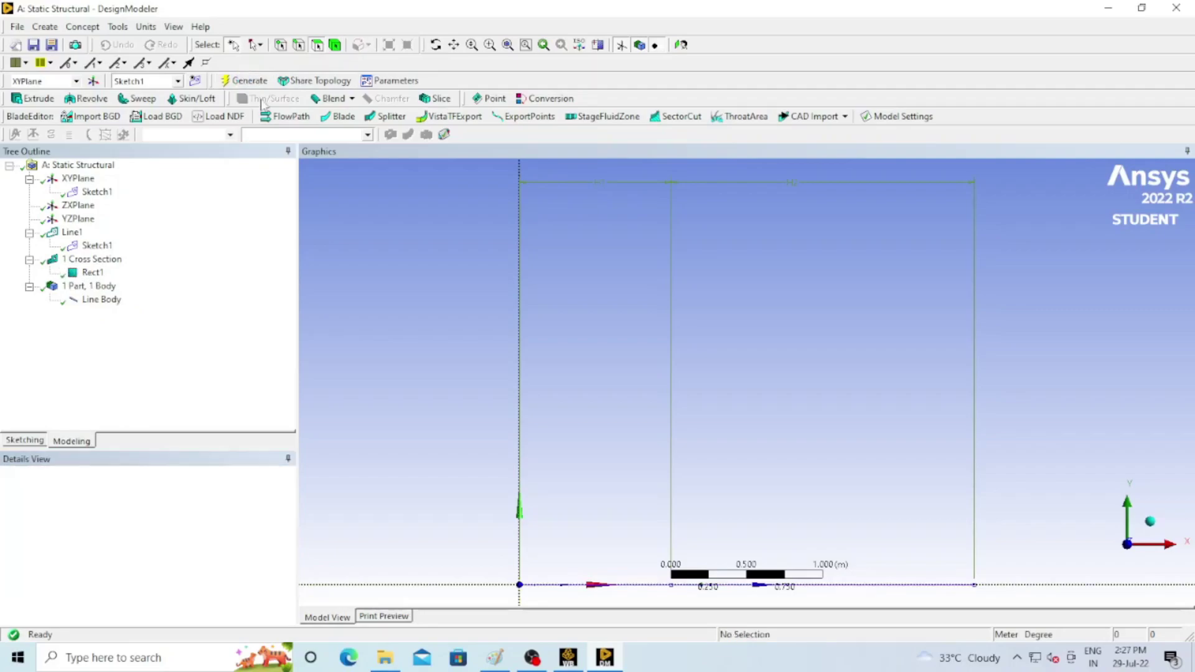
Orient the beam in a 3D view and turn on the display of cross section solids
{"action": "scroll", "coordinate": [595, 582], "scroll_direction": "down", "scroll_amount": 1}
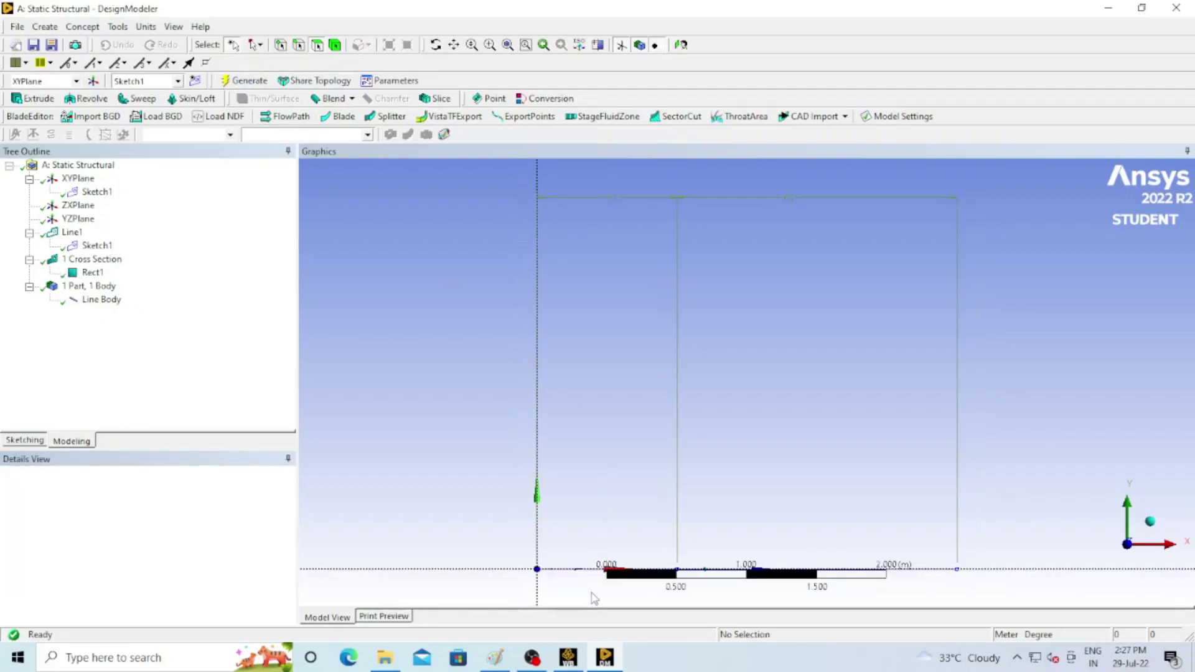
{"action": "middle_click_drag", "start_coordinate": [589, 579], "coordinate": [525, 507]}
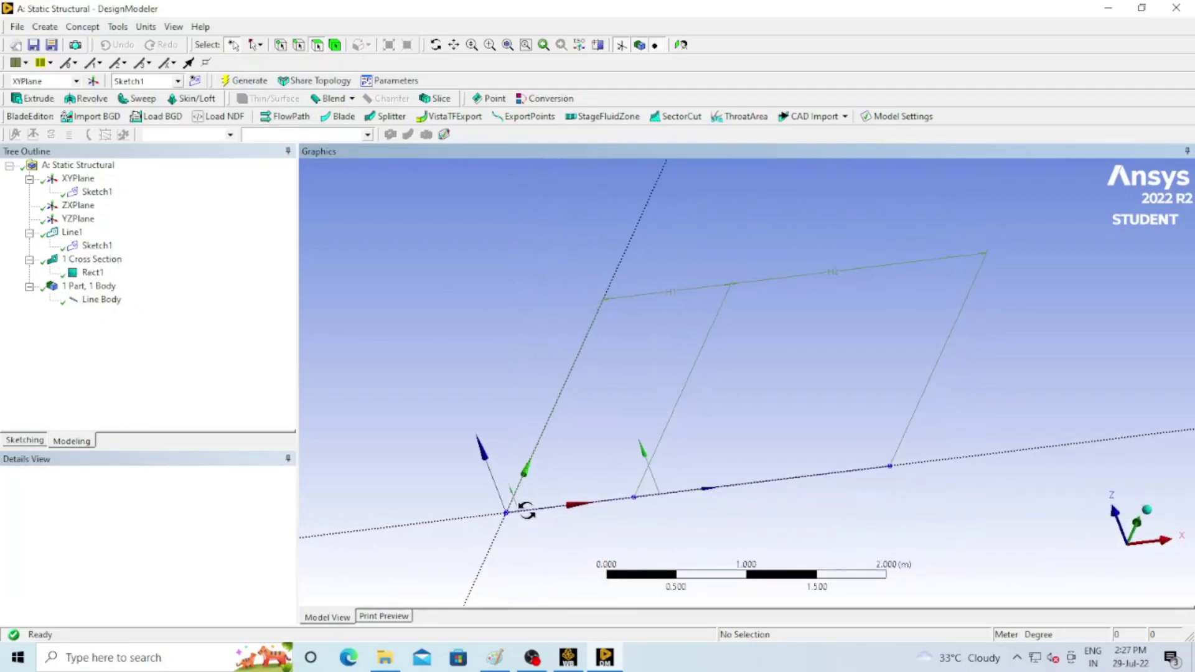
{"action": "left_click", "coordinate": [176, 28]}
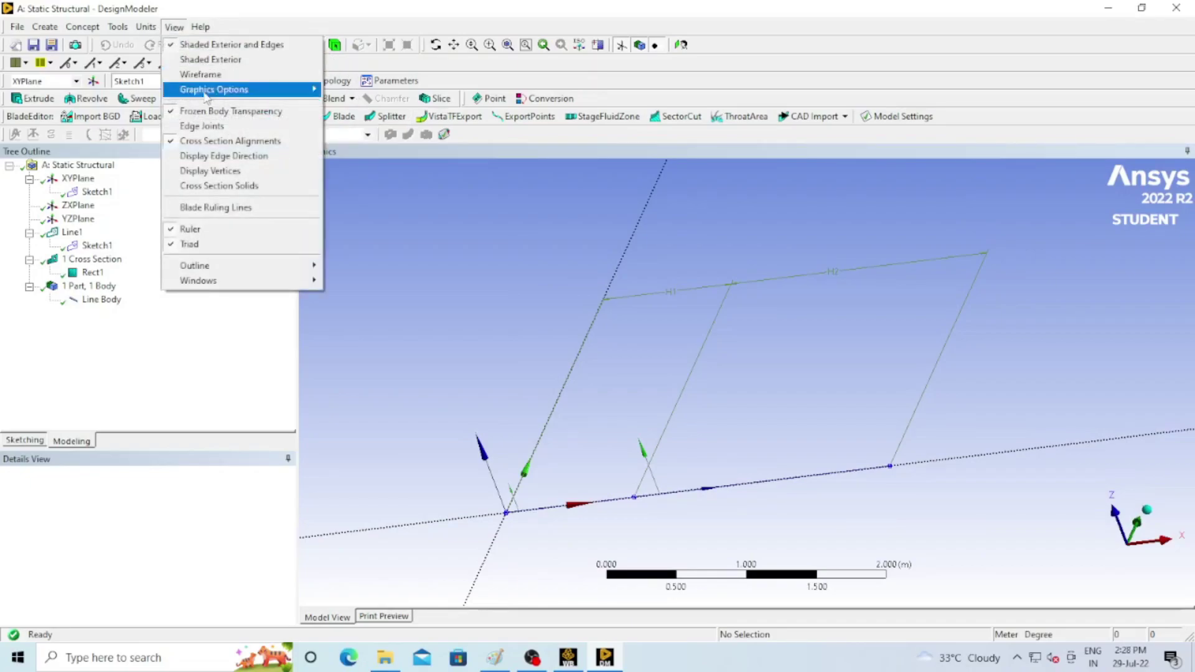
{"action": "left_click", "coordinate": [230, 185]}
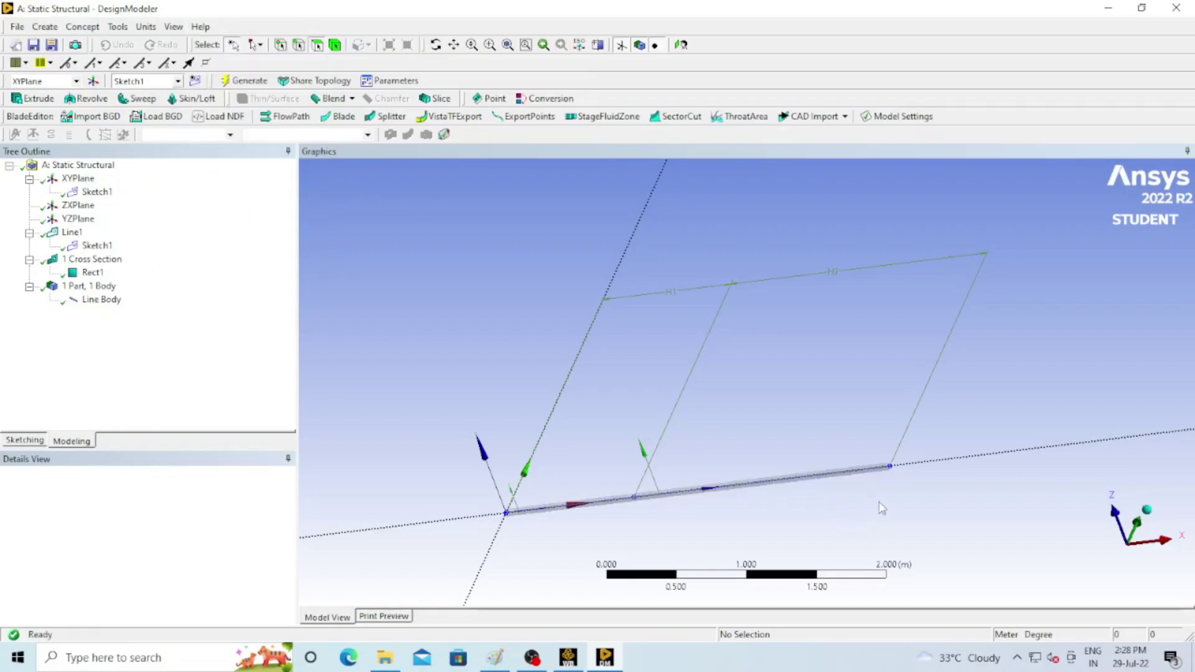
Examine the beam's solid cross section along its length from several angles
{"action": "scroll", "coordinate": [875, 480], "scroll_direction": "up", "scroll_amount": 2}
{"action": "scroll", "coordinate": [907, 523], "scroll_direction": "up", "scroll_amount": 2}
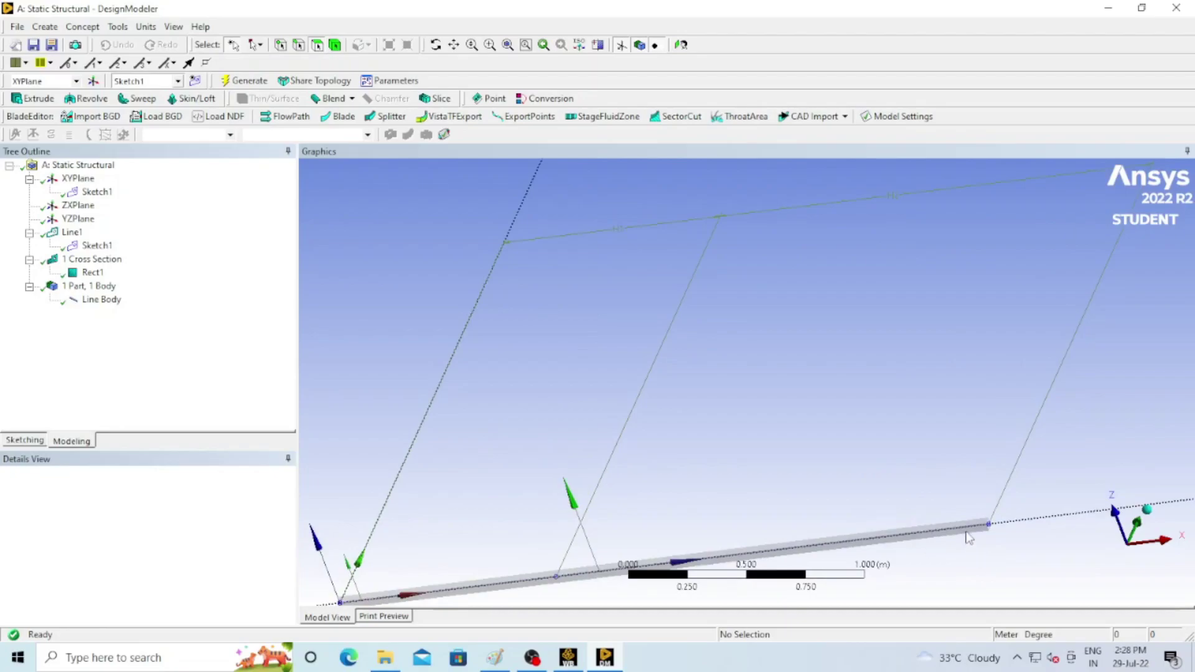
{"action": "scroll", "coordinate": [897, 530], "scroll_direction": "down", "scroll_amount": 1}
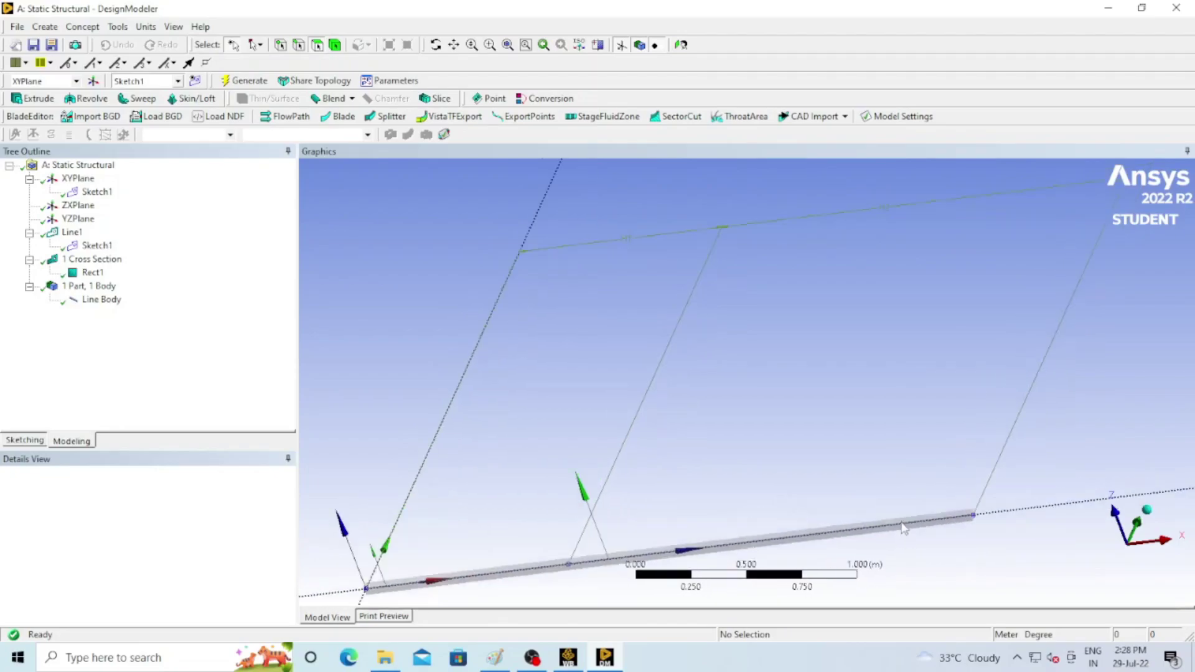
{"action": "scroll", "coordinate": [902, 532], "scroll_direction": "up", "scroll_amount": 1}
{"action": "right_click", "coordinate": [816, 521]}
{"action": "left_click", "coordinate": [746, 509]}
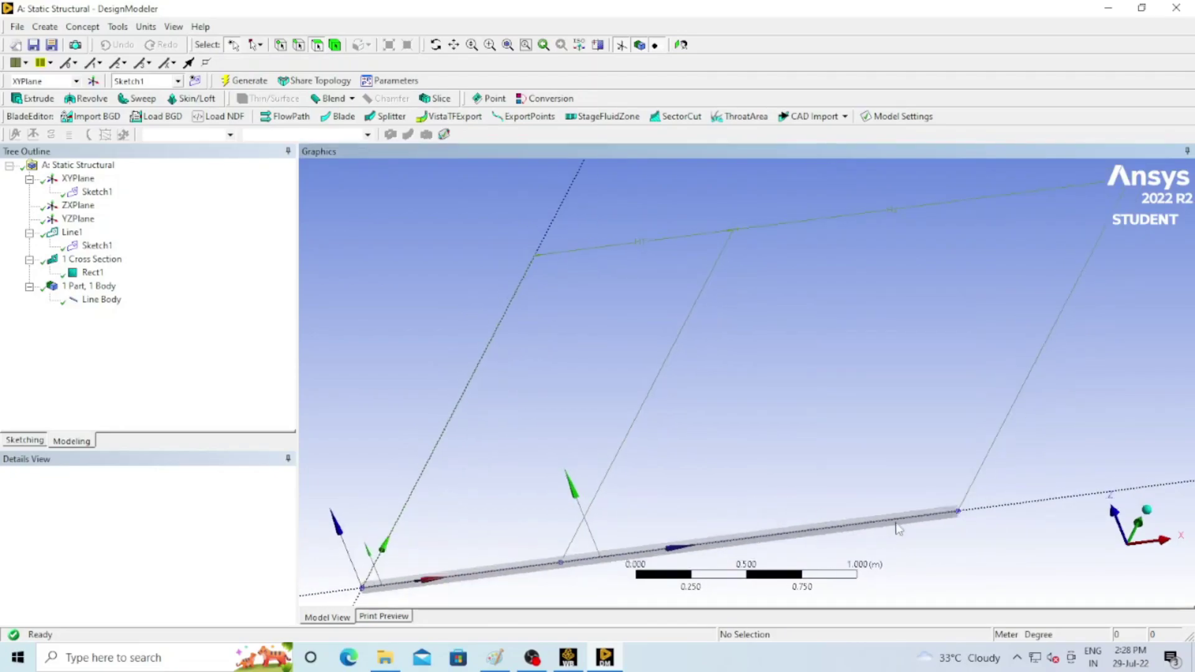
{"action": "middle_click_drag", "start_coordinate": [900, 527], "coordinate": [604, 512]}
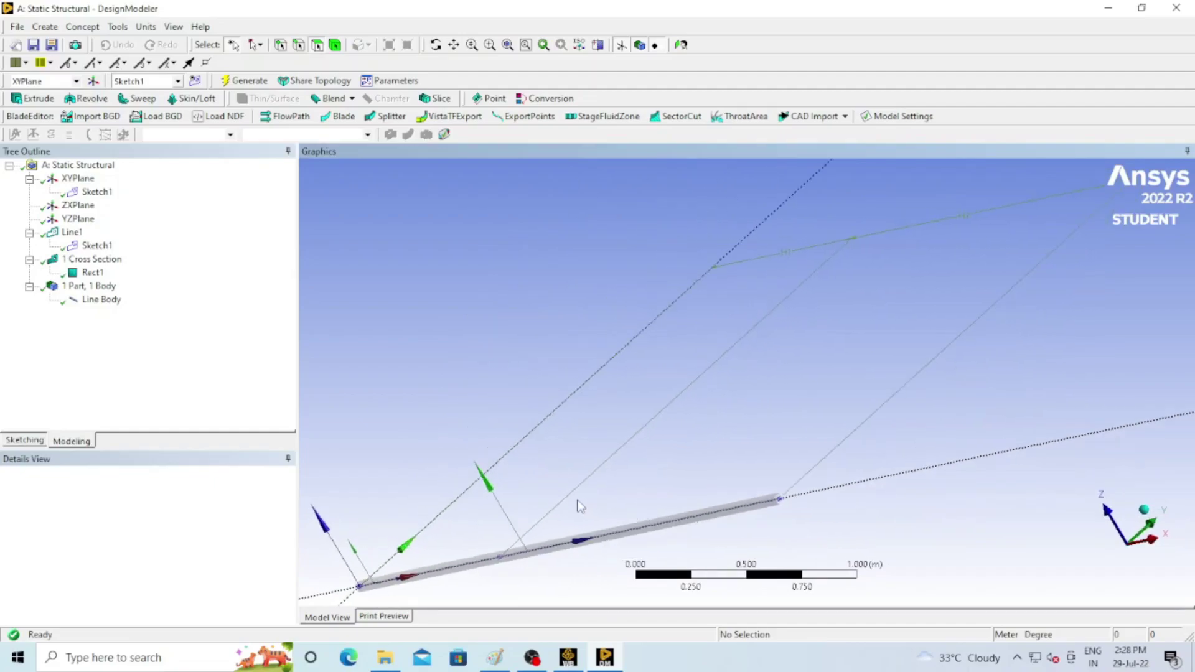
{"action": "middle_click_drag", "start_coordinate": [699, 480], "coordinate": [712, 474]}
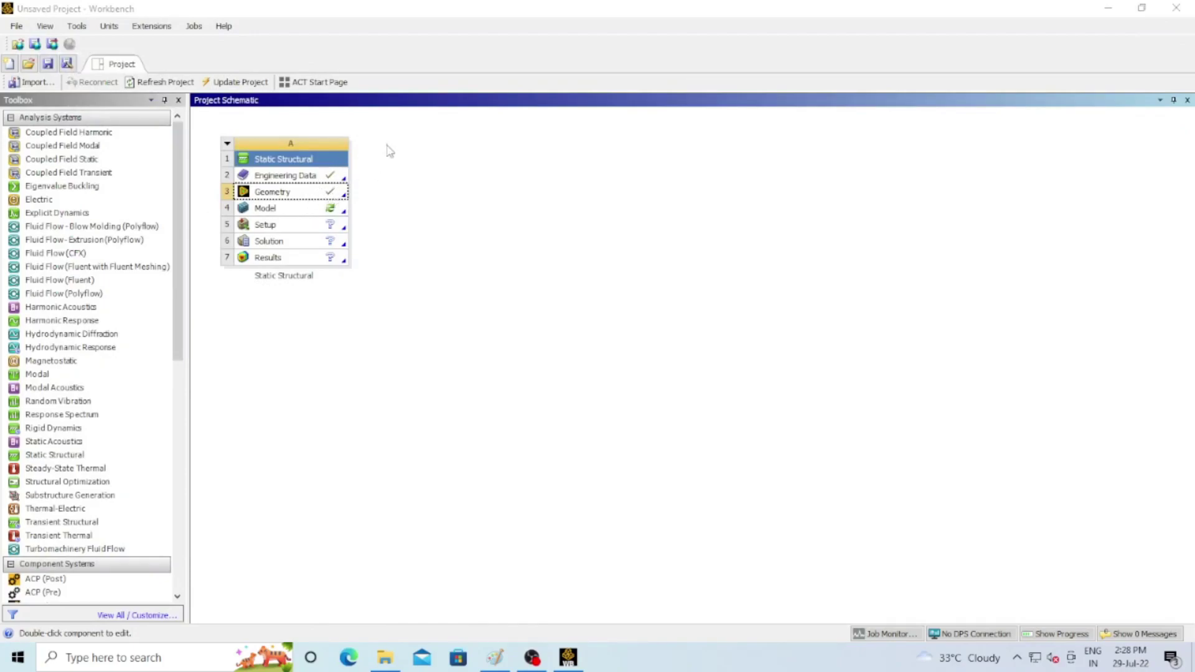
Open the Static Structural system's Model in Mechanical and generate the beam's mesh with the default settings
{"action": "double_click", "coordinate": [283, 211]}
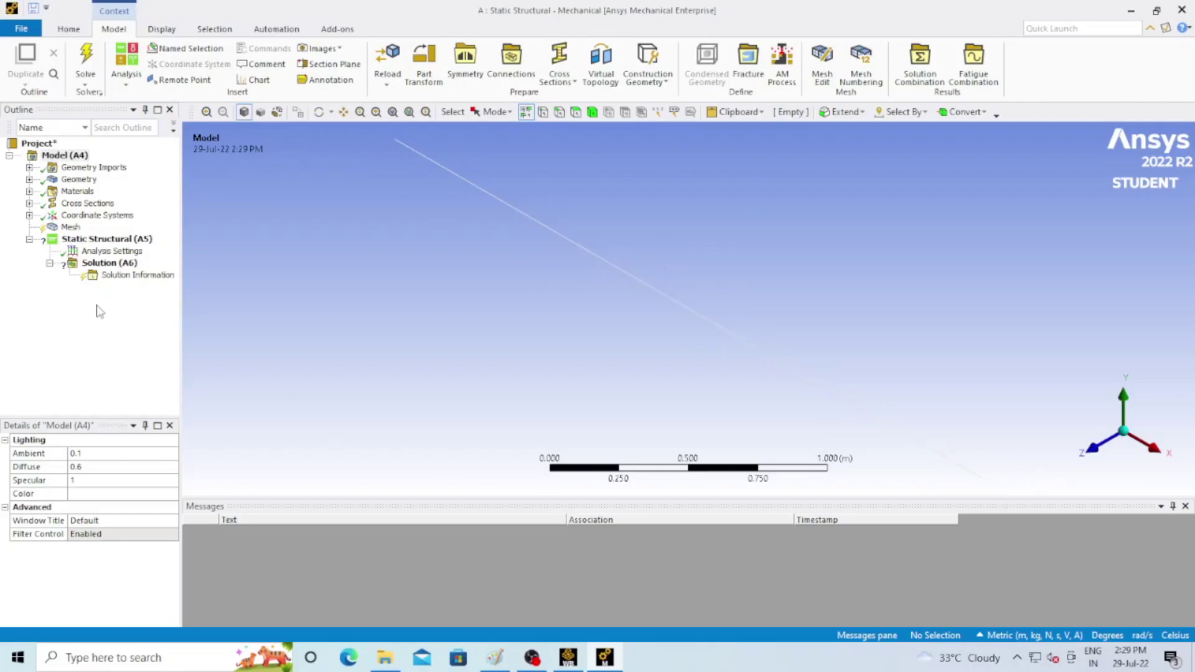
{"action": "left_click", "coordinate": [67, 228]}
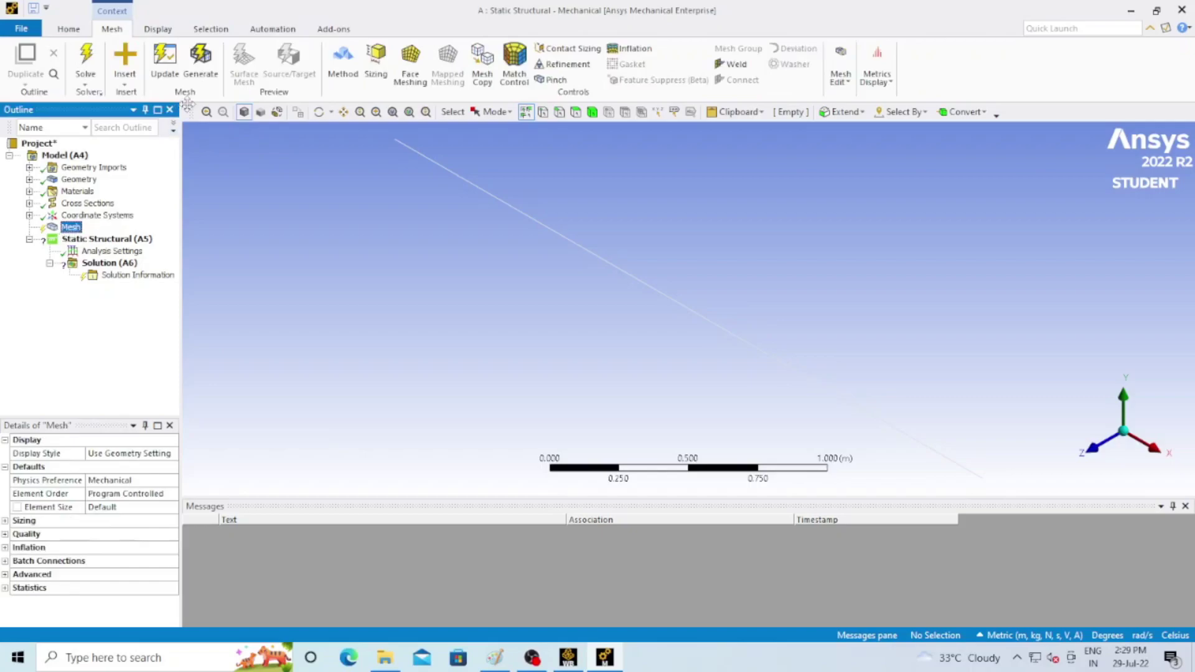
{"action": "left_click", "coordinate": [200, 69]}
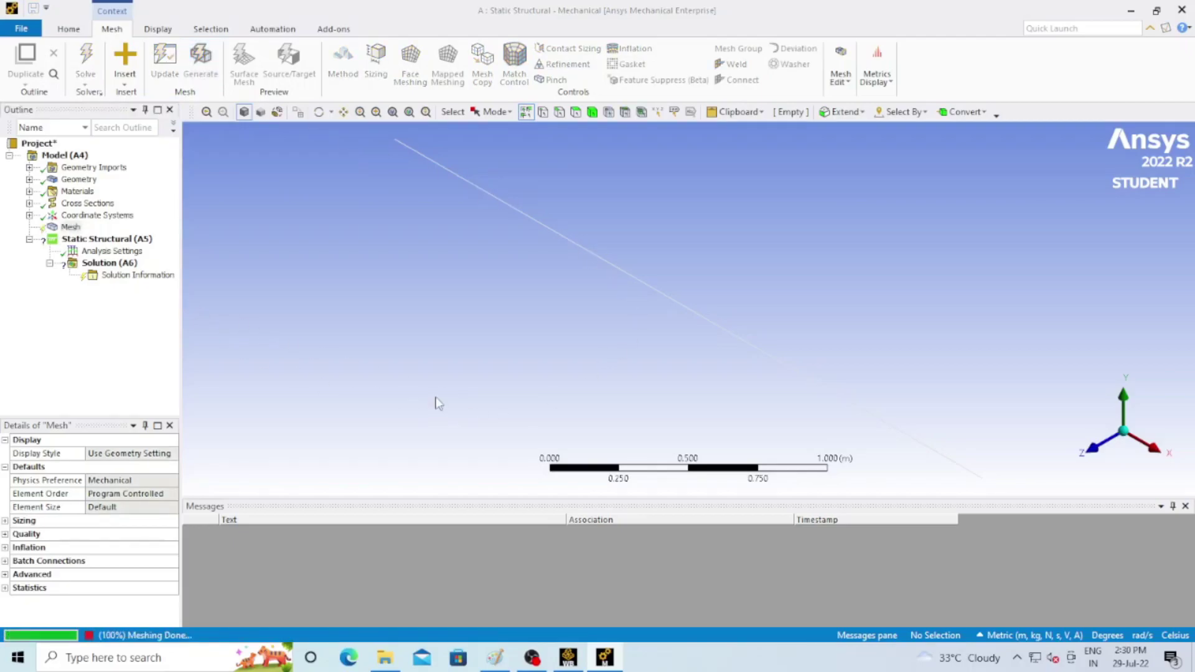
{"action": "scroll", "coordinate": [928, 472], "scroll_direction": "up", "scroll_amount": 3}
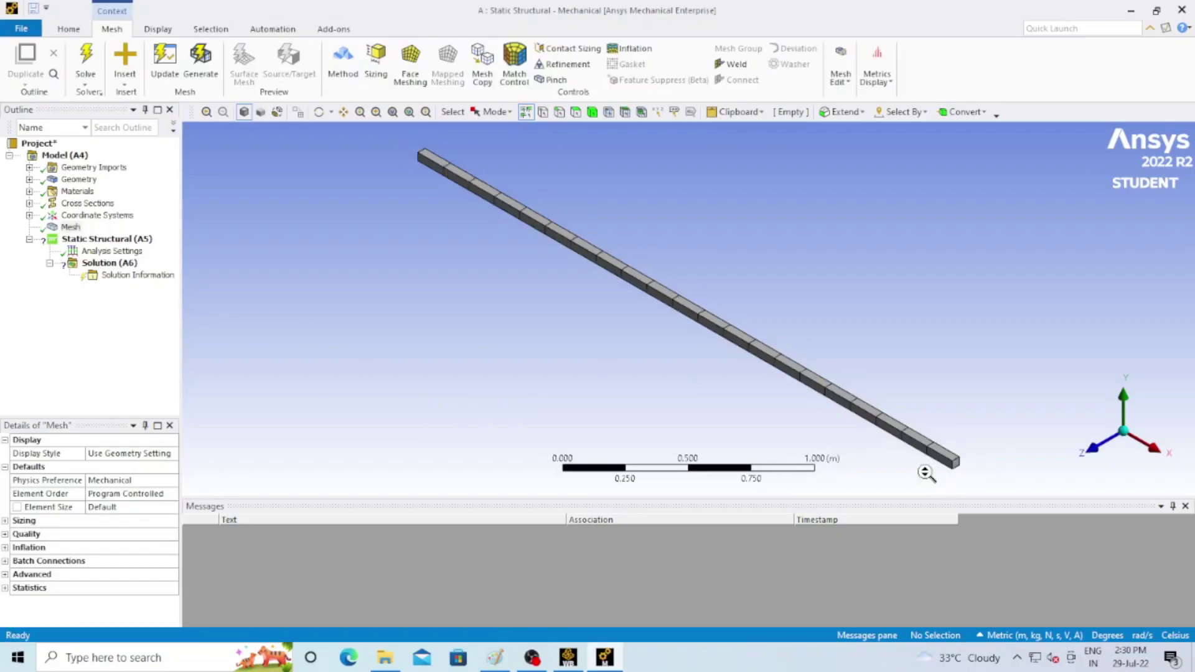
Check the beam sketch in Paint, return to Mechanical and apply a fixed support to the beam's end vertex at the origin
{"action": "scroll", "coordinate": [913, 472], "scroll_direction": "up", "scroll_amount": 1}
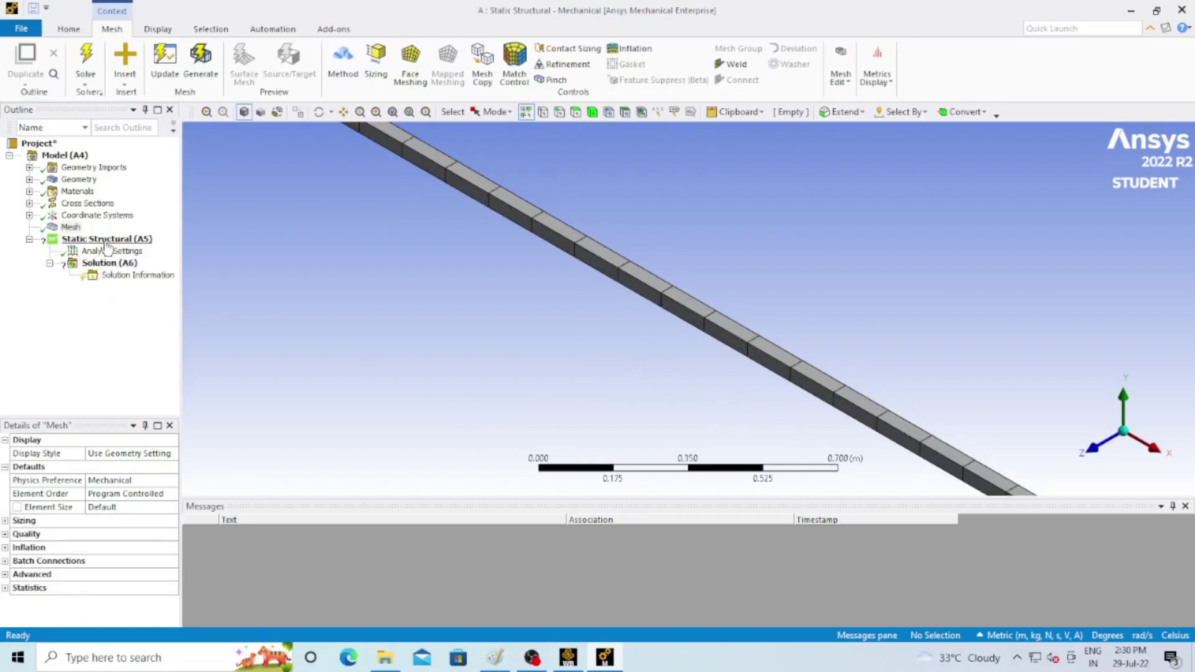
{"action": "scroll", "coordinate": [835, 395], "scroll_direction": "down", "scroll_amount": 4}
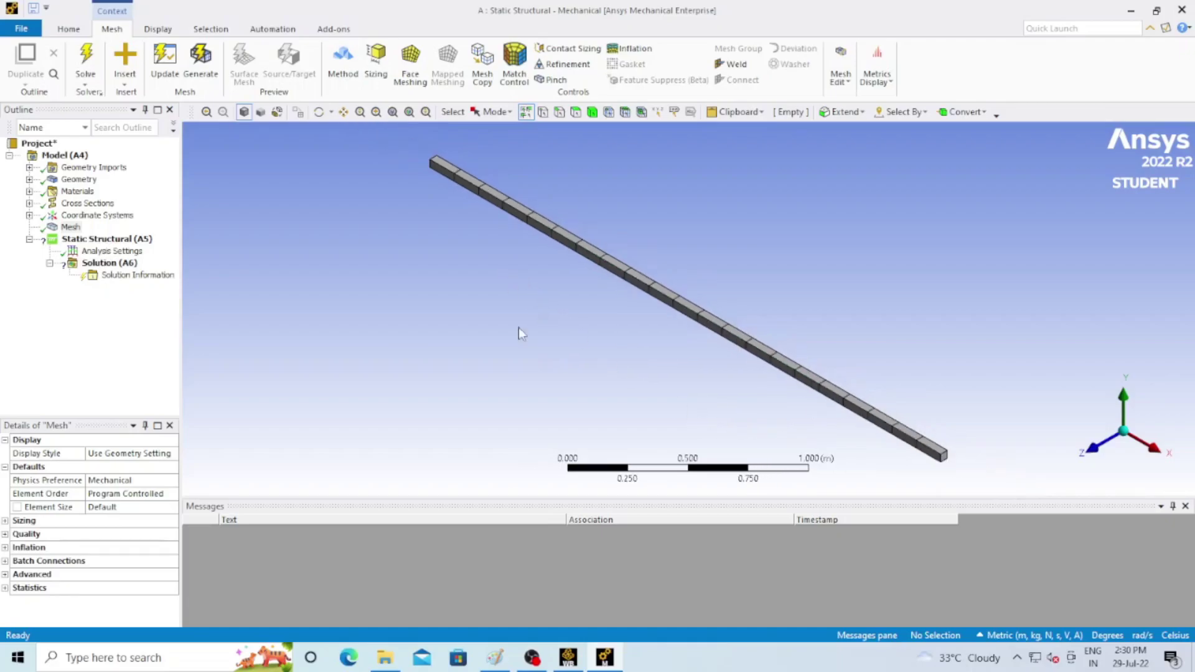
{"action": "left_click", "coordinate": [118, 241]}
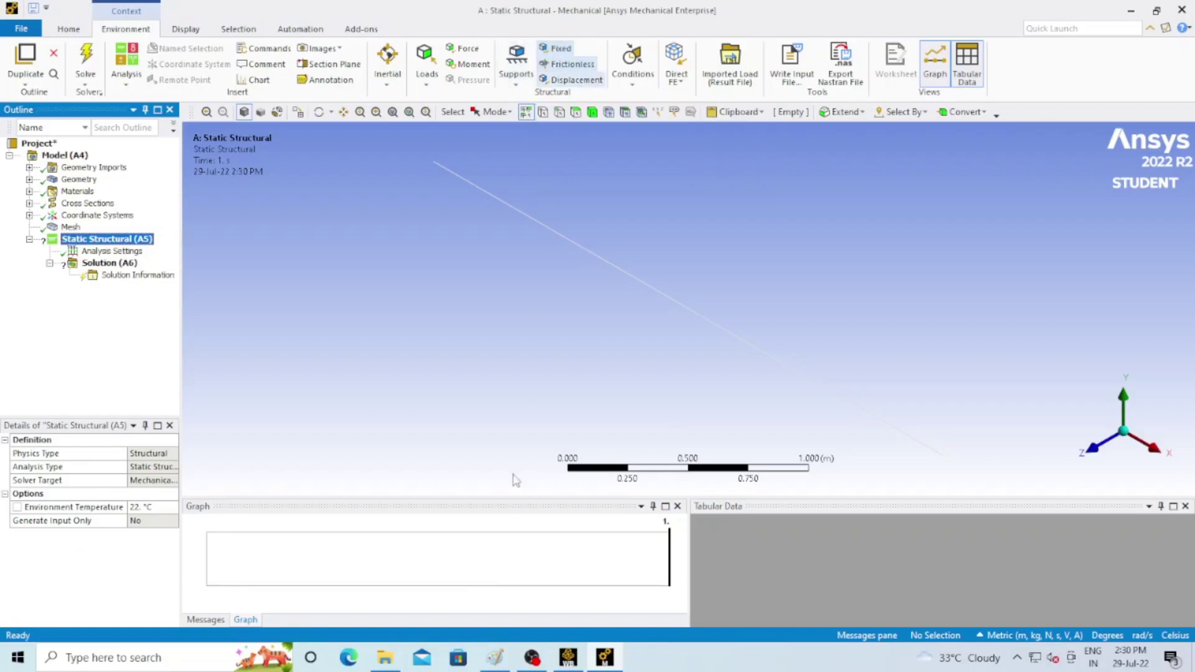
{"action": "left_click", "coordinate": [495, 658]}
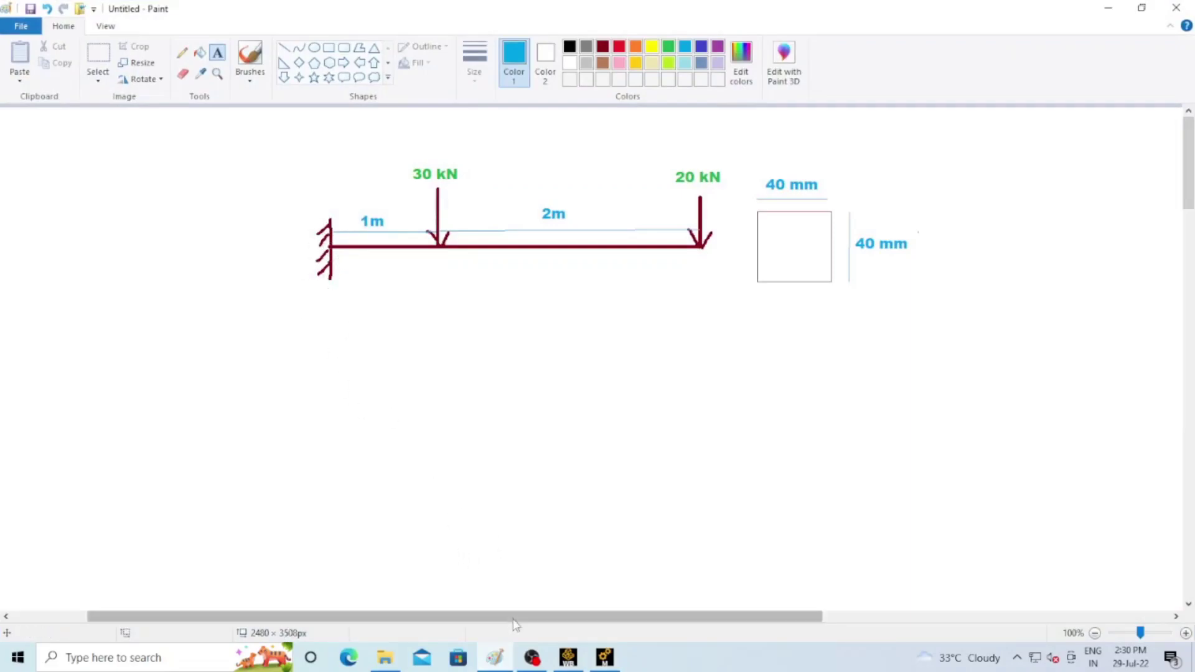
{"action": "left_click", "coordinate": [602, 660]}
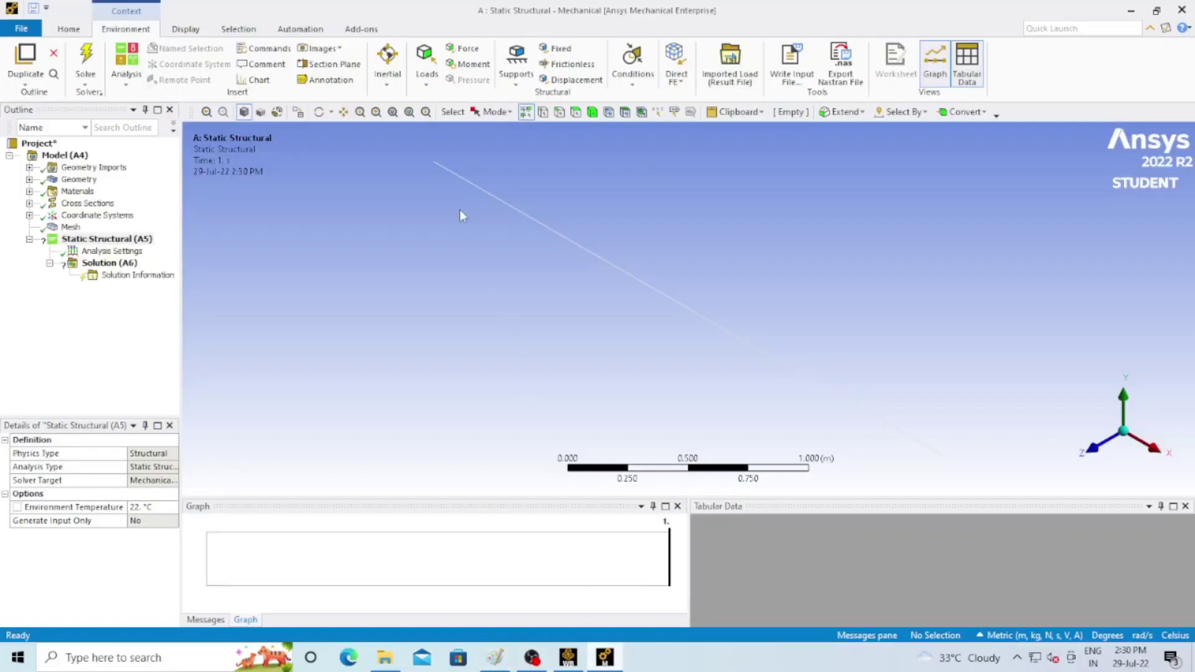
{"action": "left_click", "coordinate": [555, 55]}
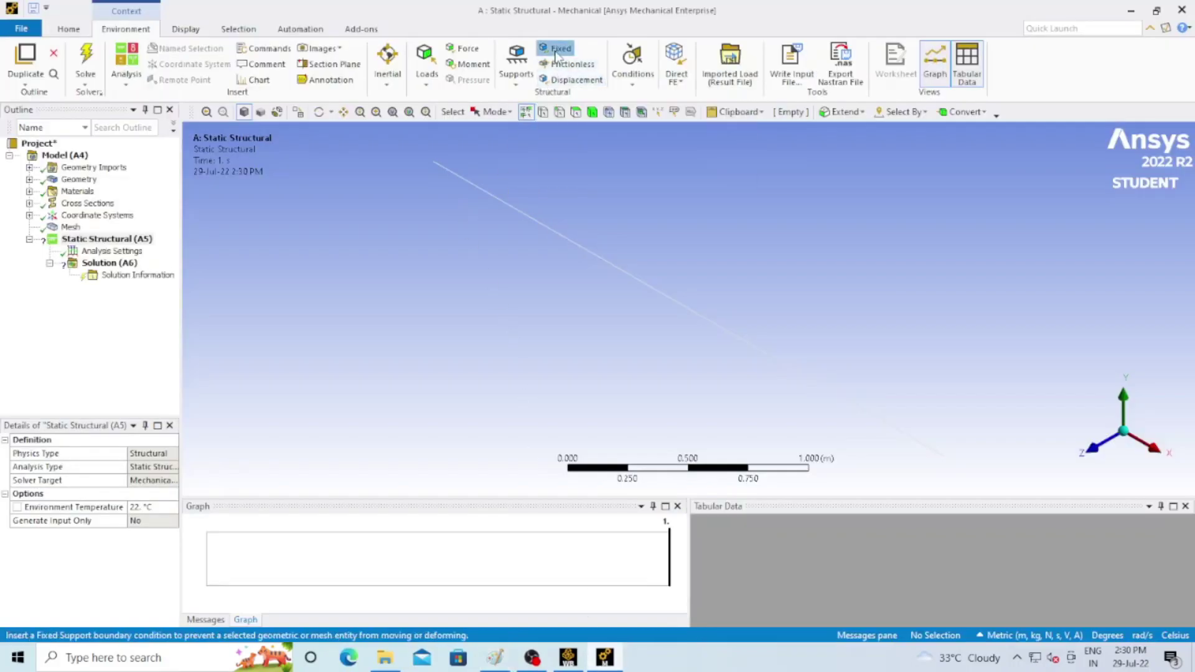
{"action": "left_click", "coordinate": [432, 162]}
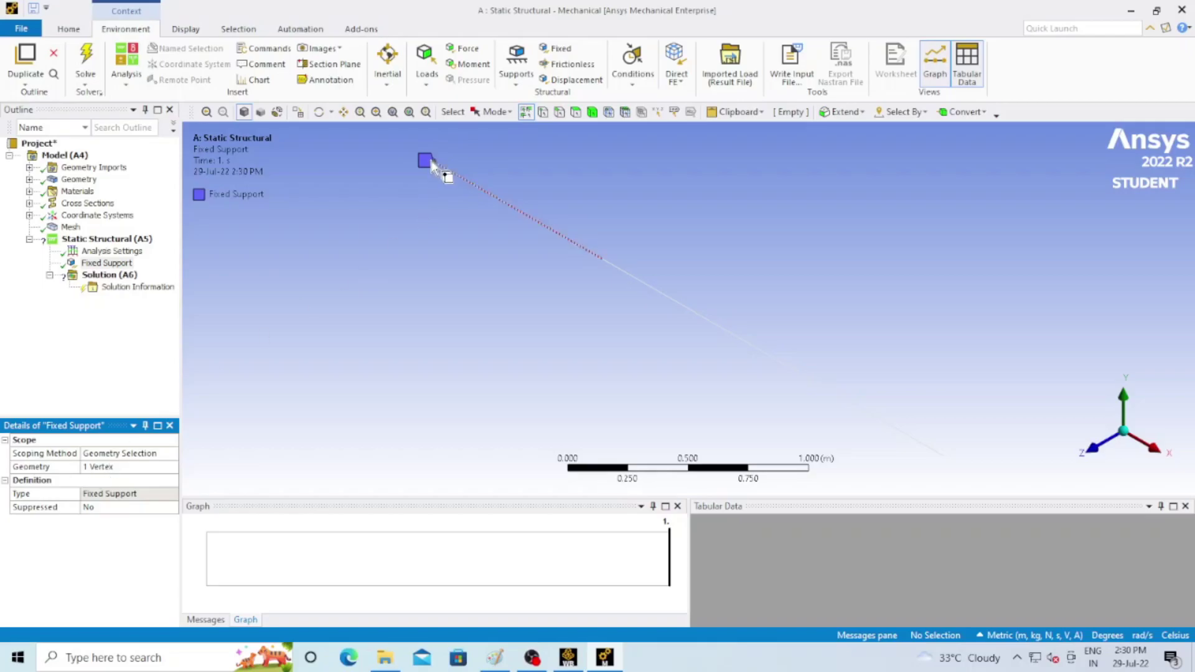
Insert a force under Static Structural and scope it to the vertex 1 m from the fixed end
{"action": "left_click", "coordinate": [127, 241]}
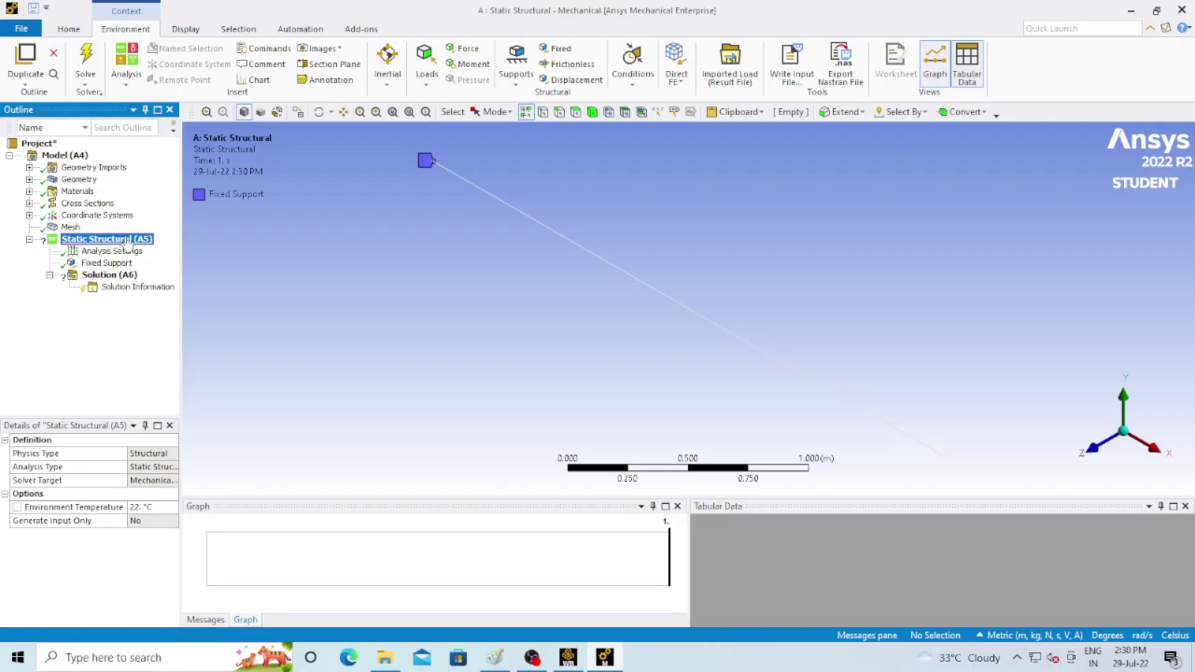
{"action": "right_click", "coordinate": [127, 242]}
{"action": "mouse_move", "coordinate": [151, 247]}
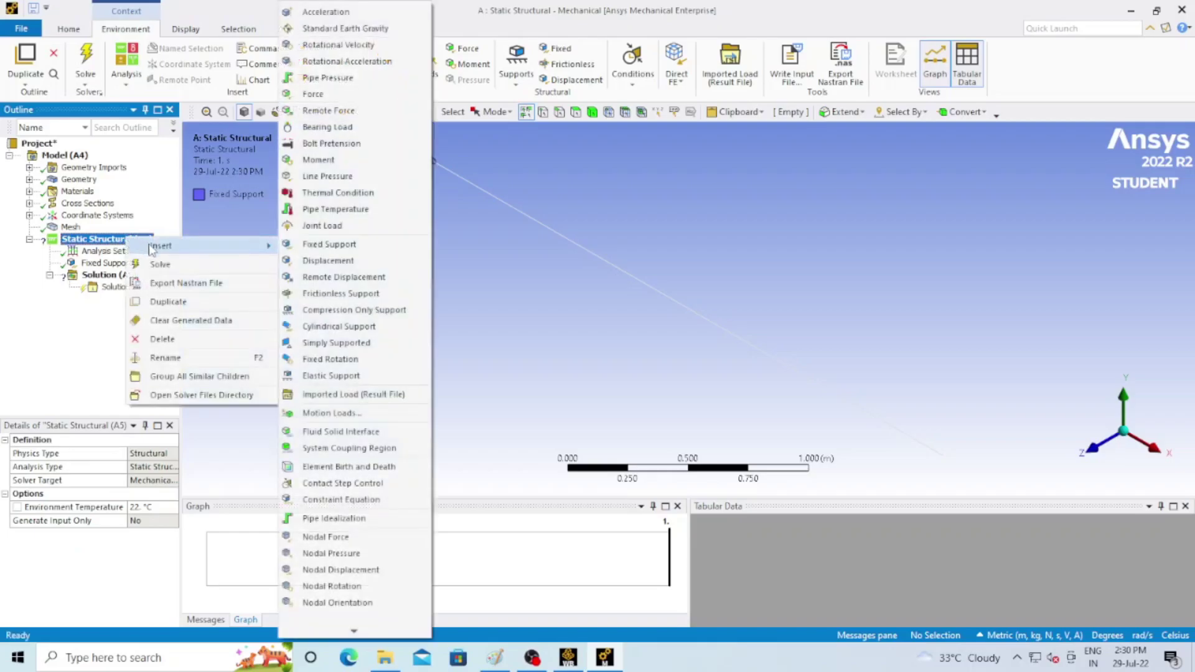
{"action": "left_click", "coordinate": [363, 95]}
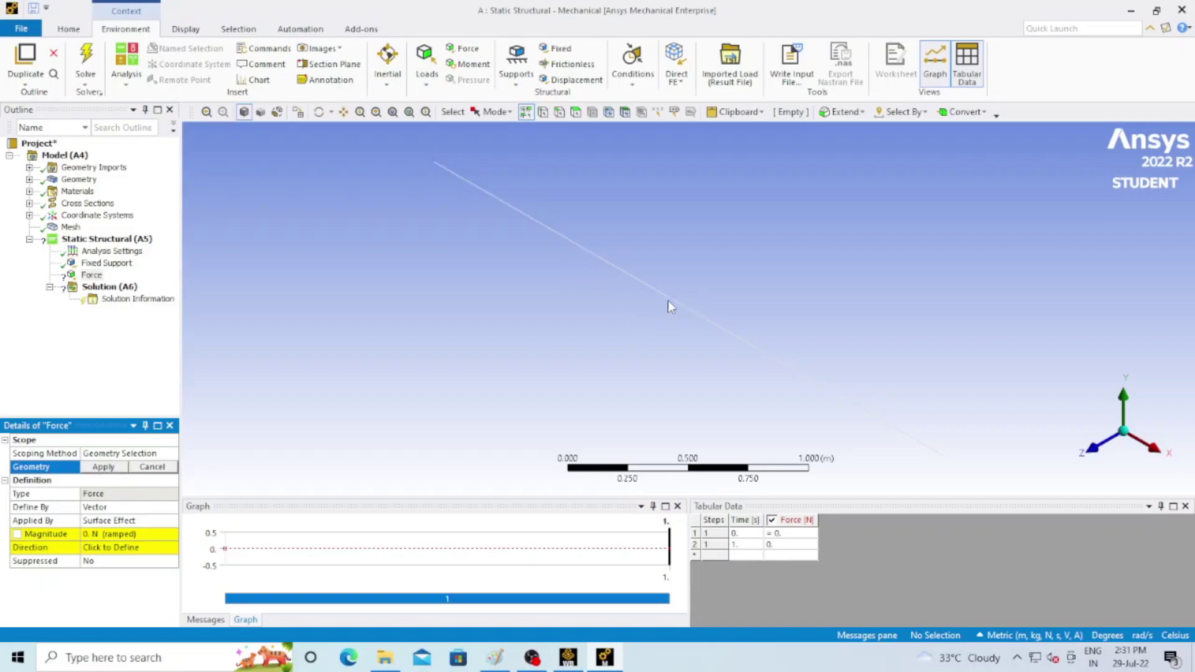
{"action": "left_click", "coordinate": [604, 261]}
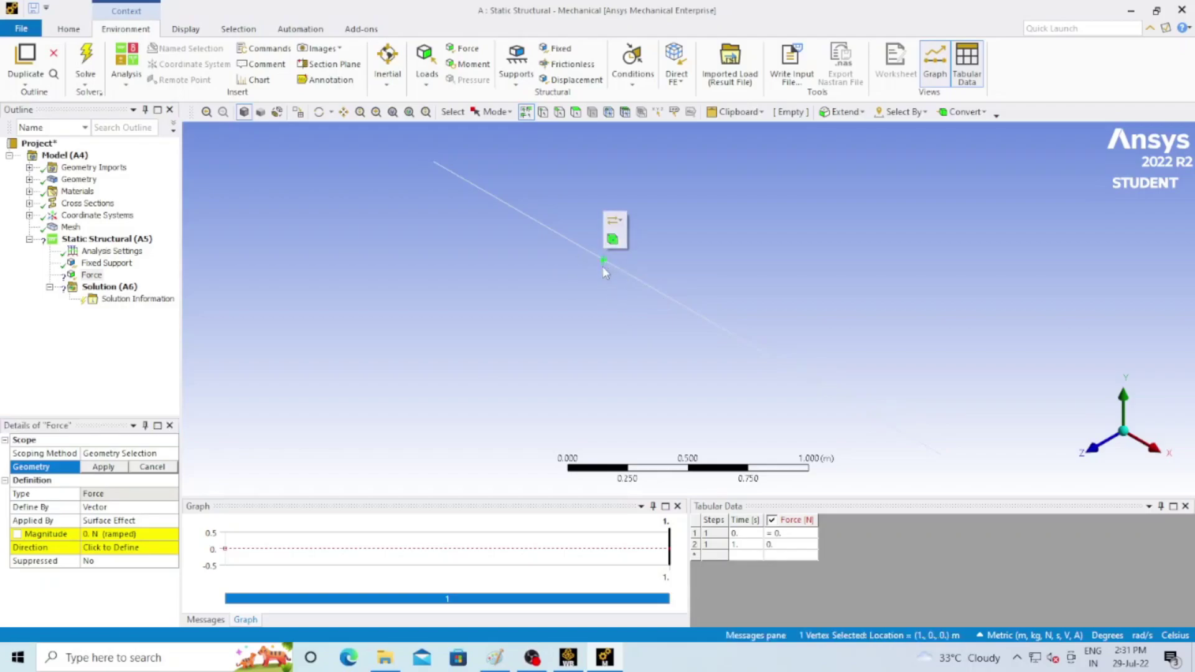
{"action": "left_click", "coordinate": [103, 468]}
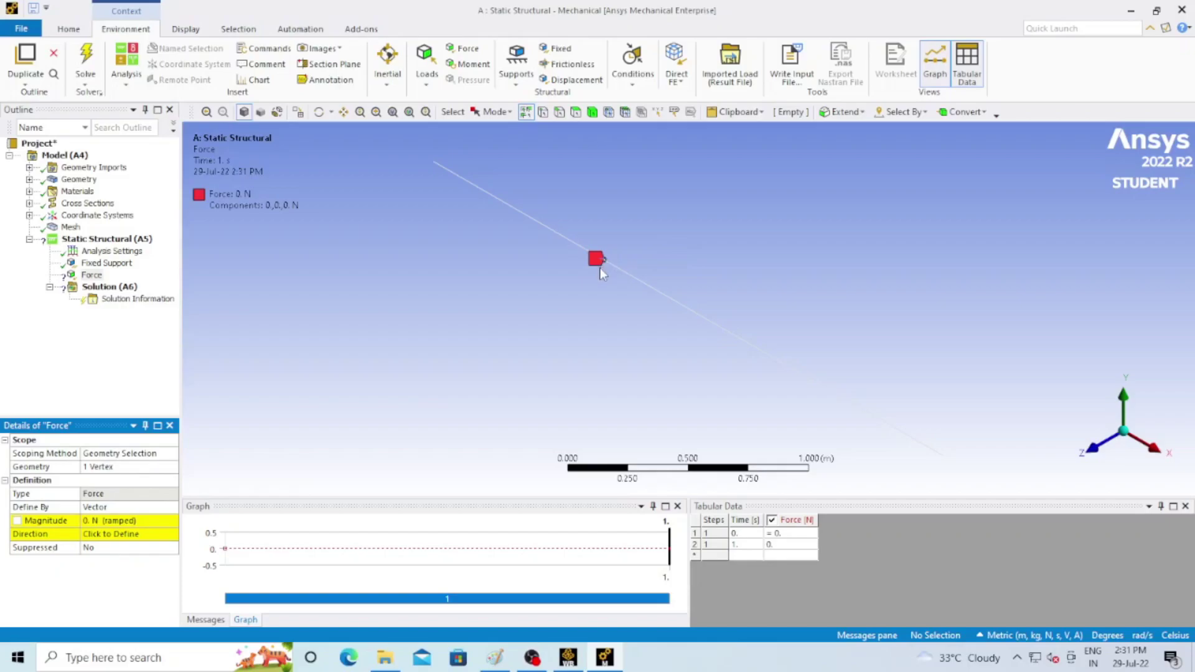
Define this force by components, check the load in the Paint sketch and set the Y component to -30000 N
{"action": "left_click", "coordinate": [110, 510]}
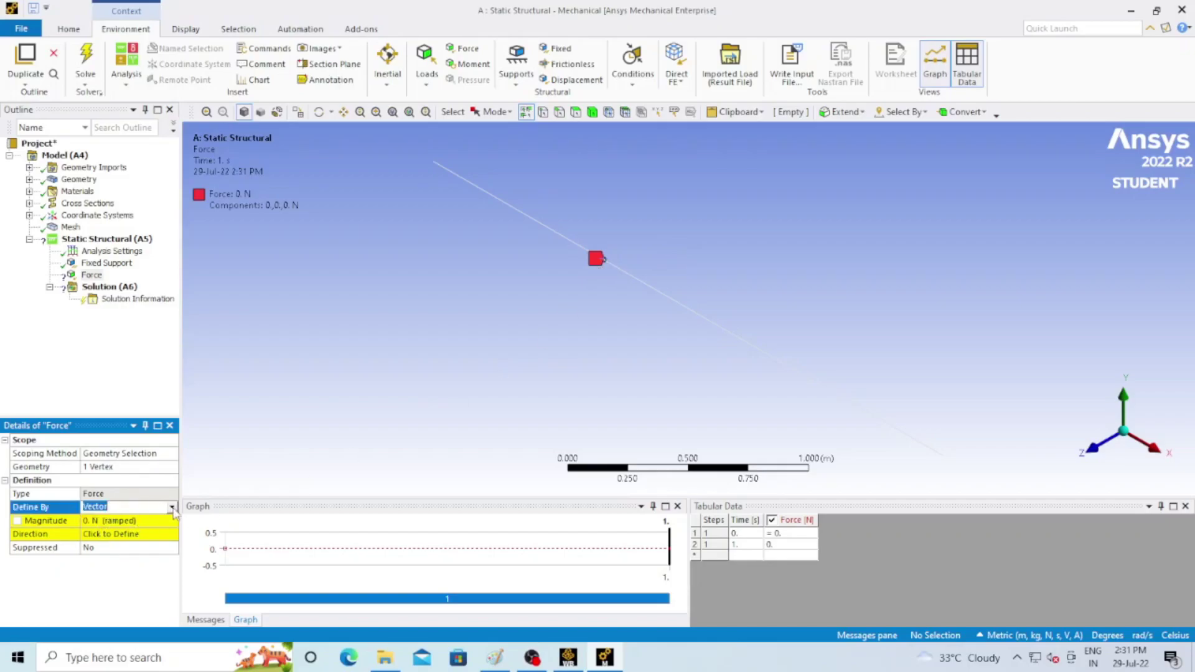
{"action": "left_click", "coordinate": [172, 508]}
{"action": "left_click", "coordinate": [162, 531]}
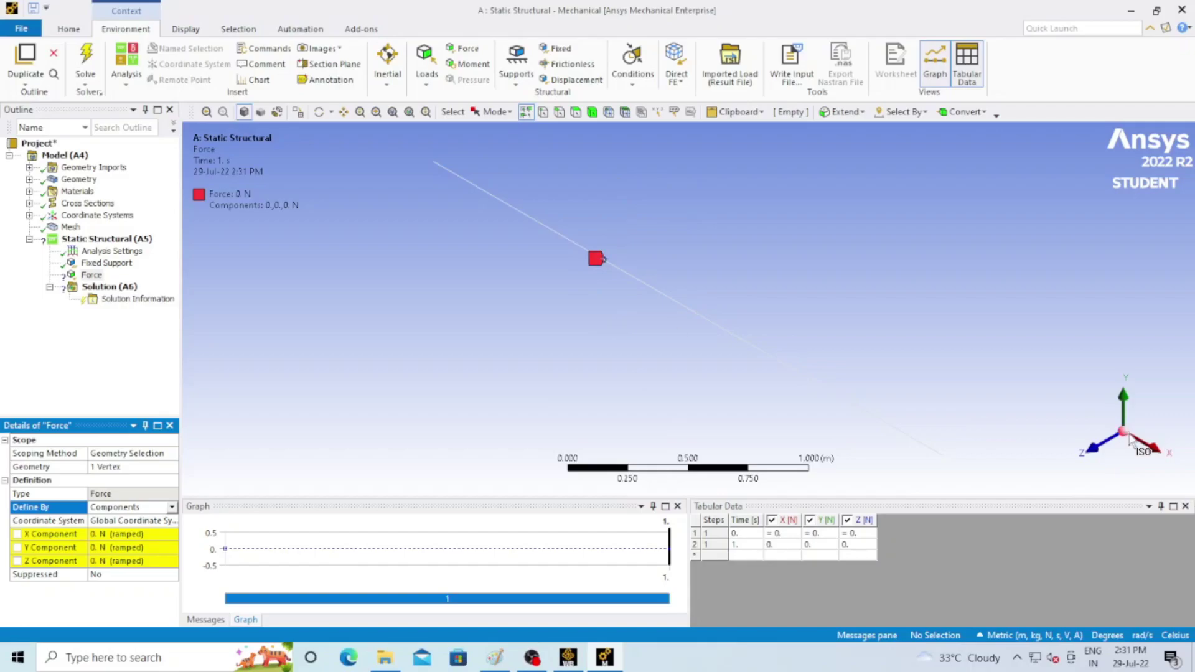
{"action": "left_click", "coordinate": [125, 548]}
{"action": "left_click", "coordinate": [494, 658]}
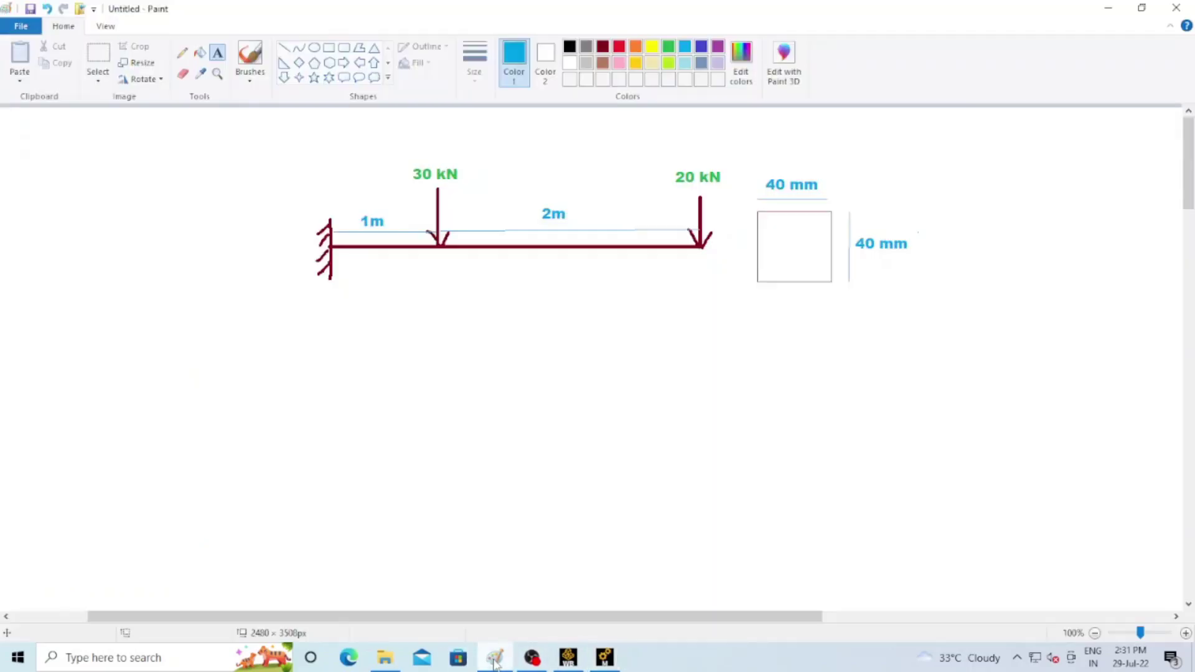
{"action": "left_click", "coordinate": [605, 657]}
{"action": "left_click", "coordinate": [139, 552]}
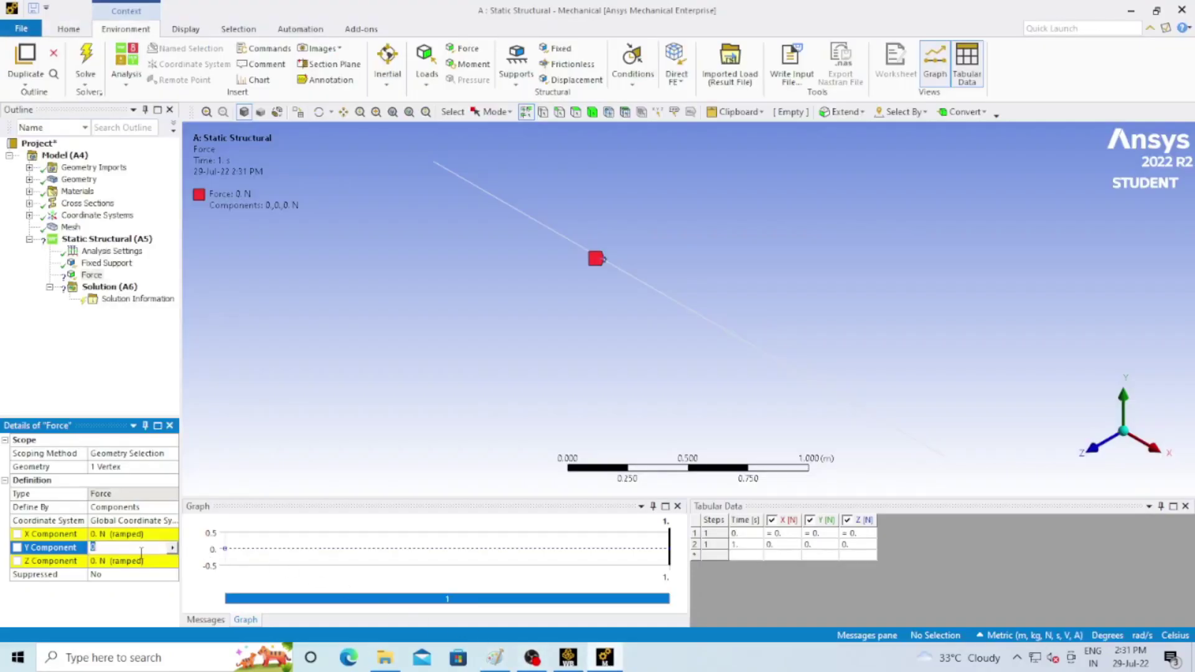
{"action": "type", "text": "-30000"}
{"action": "key", "text": "Return"}
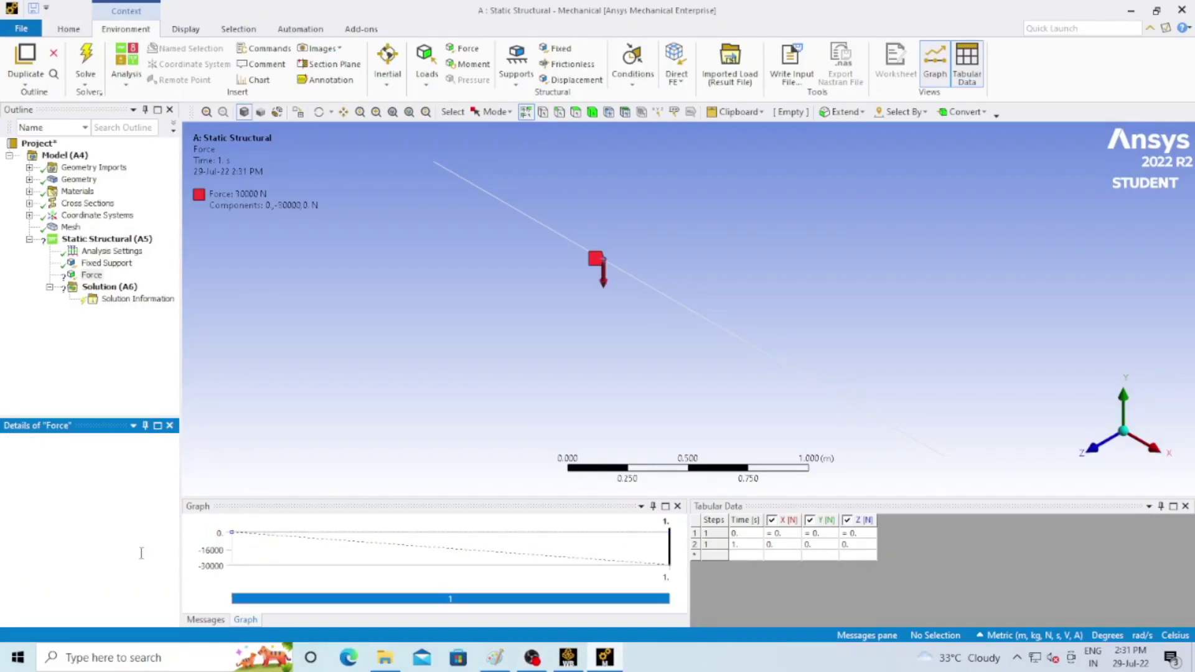
Insert a second force under Static Structural and scope it to the beam's free-end vertex at 3 m
{"action": "left_click", "coordinate": [107, 240]}
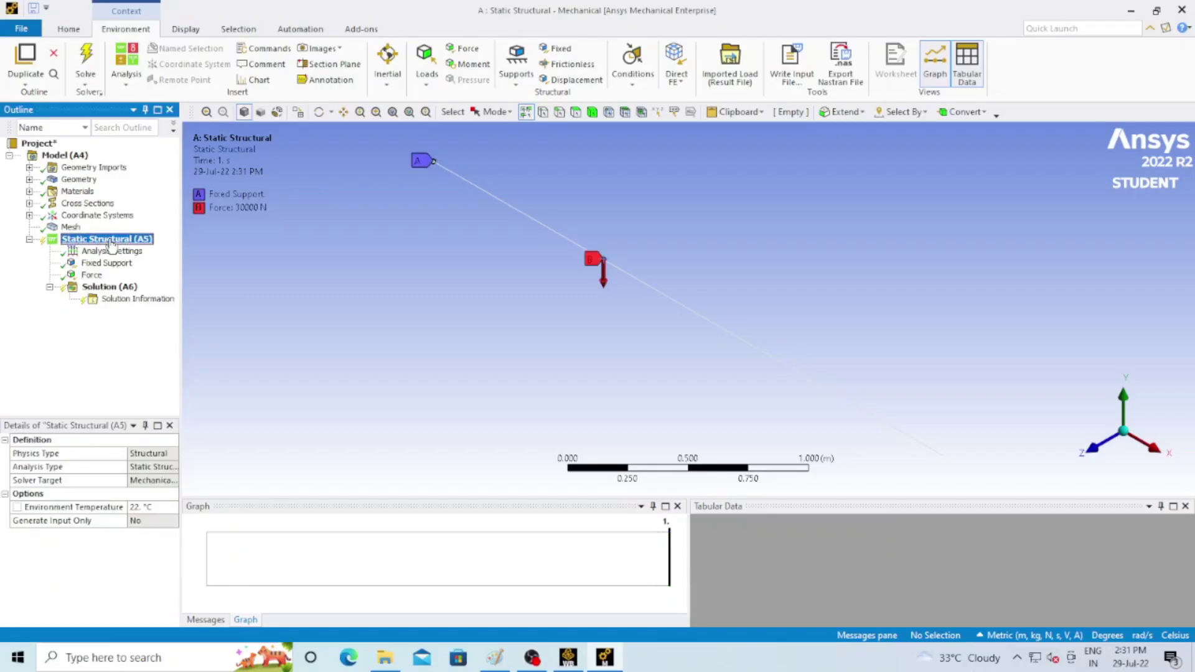
{"action": "right_click", "coordinate": [111, 245]}
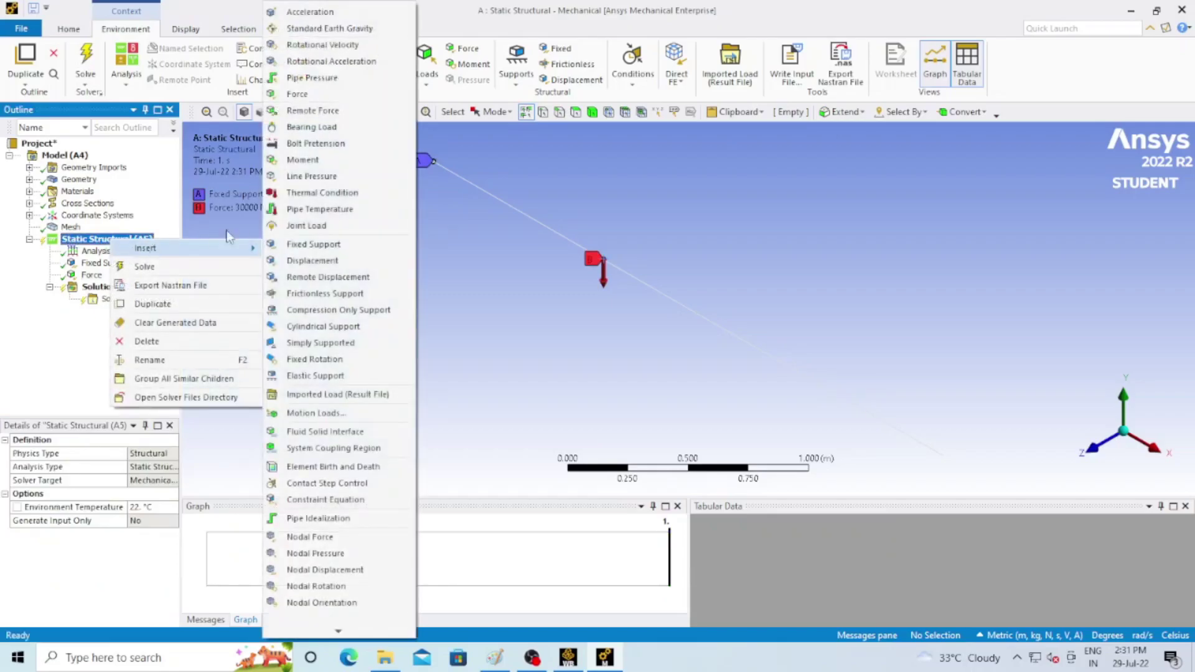
{"action": "left_click", "coordinate": [359, 95]}
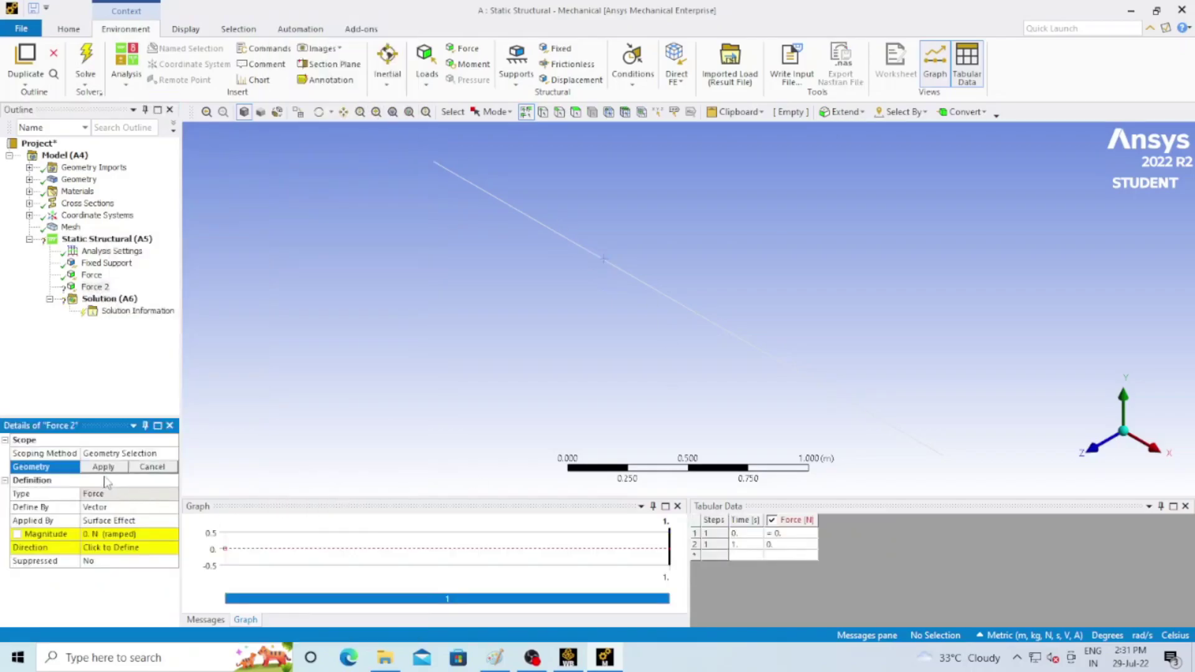
{"action": "left_click", "coordinate": [944, 457]}
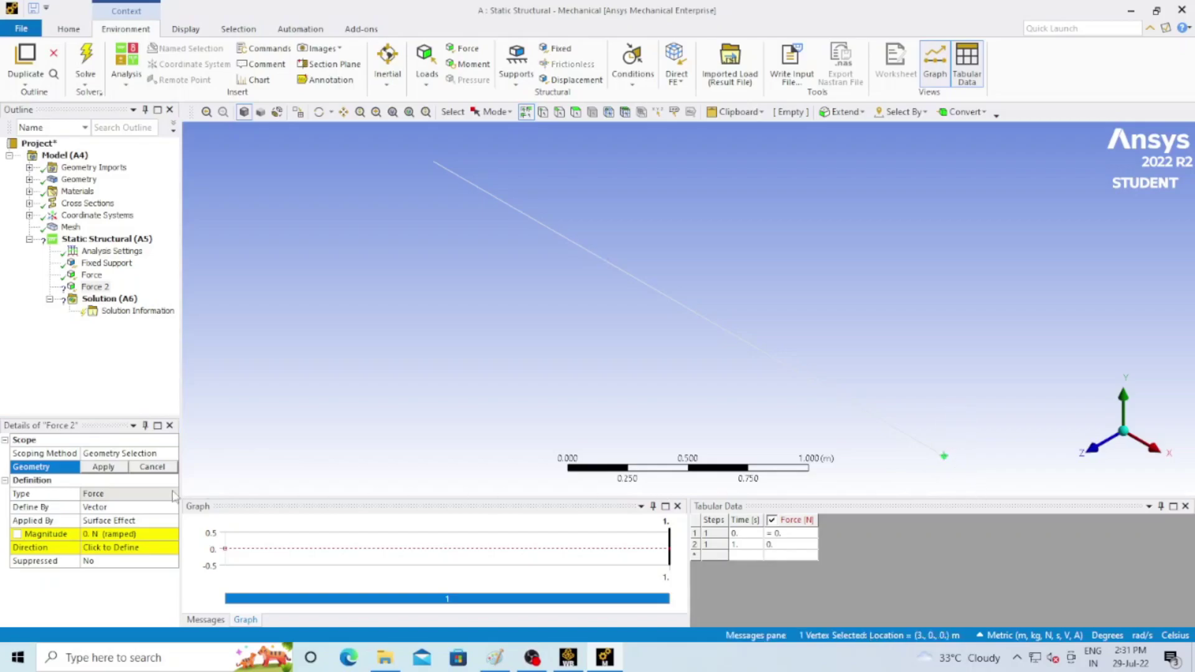
{"action": "left_click", "coordinate": [104, 467]}
Define the free-end force by components and set its Y component to -20000 N
{"action": "left_click", "coordinate": [128, 507]}
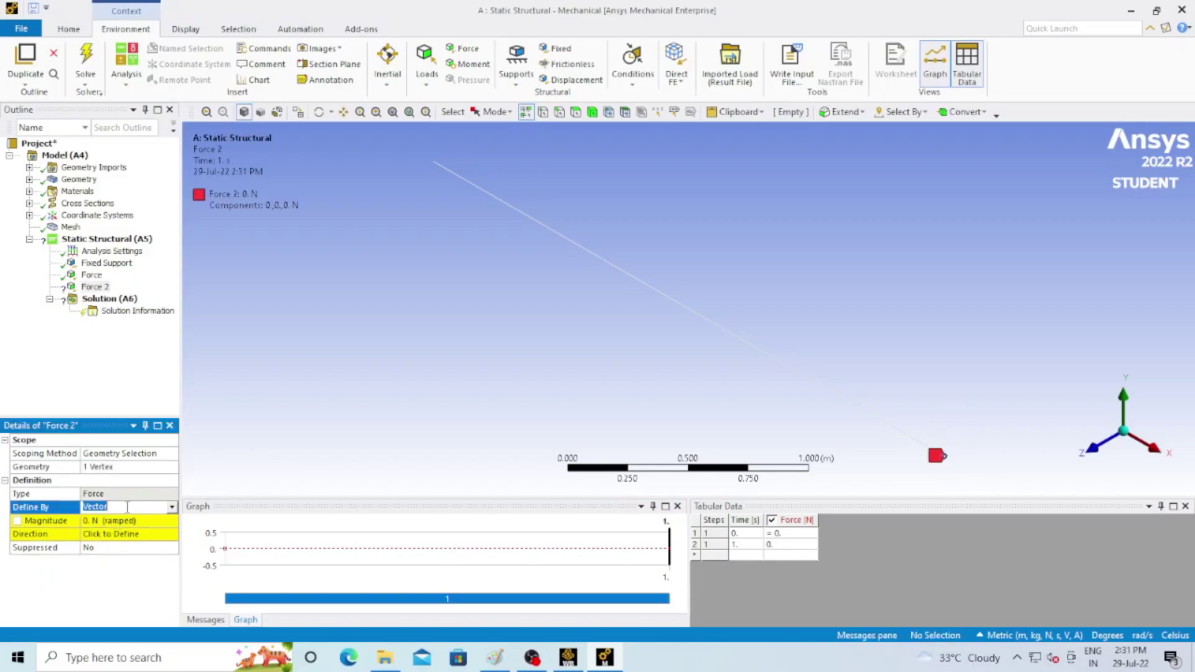
{"action": "left_click", "coordinate": [171, 507]}
{"action": "left_click", "coordinate": [152, 527]}
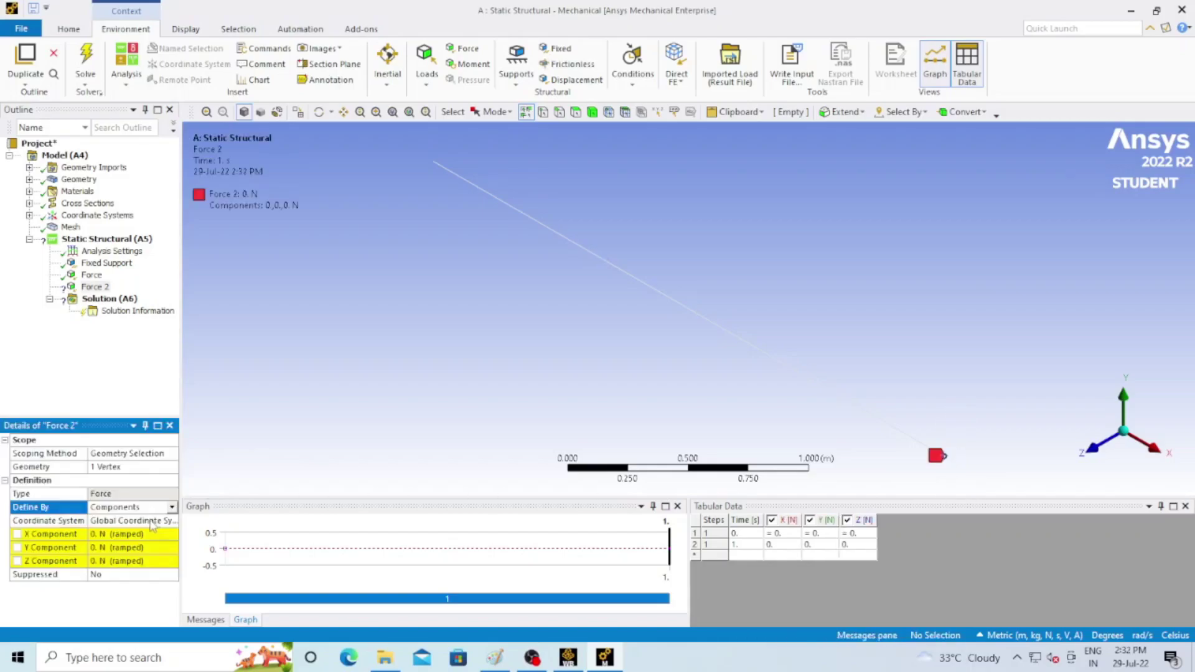
{"action": "left_click", "coordinate": [128, 547]}
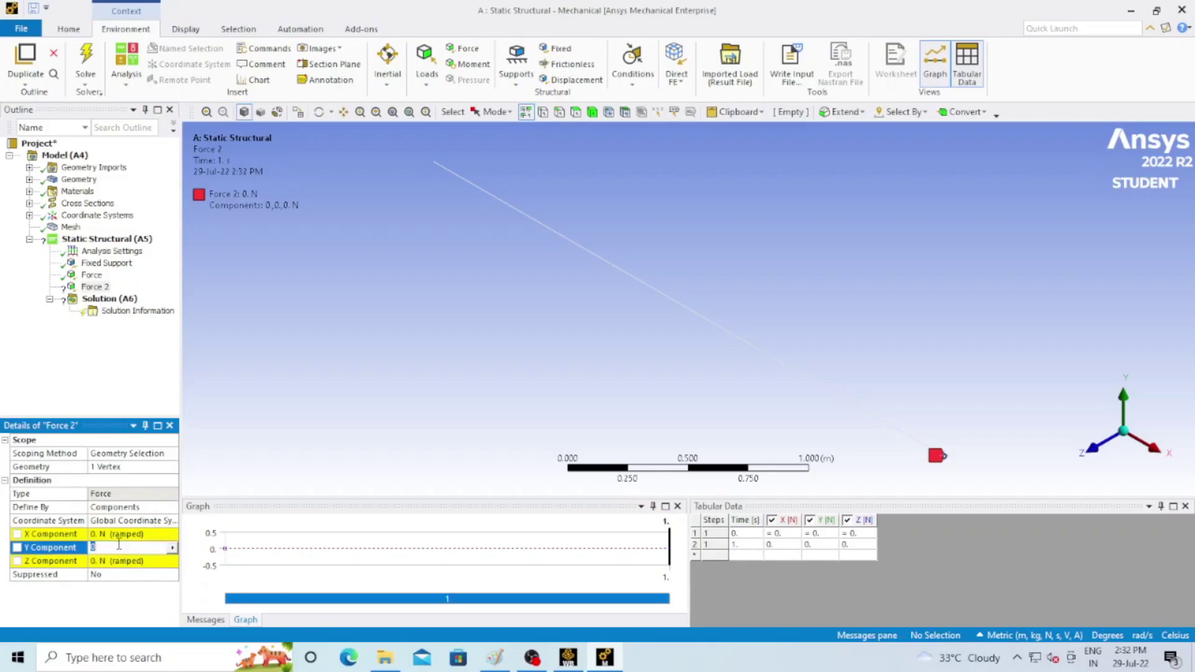
{"action": "type", "text": "-20000"}
{"action": "key", "text": "Return"}
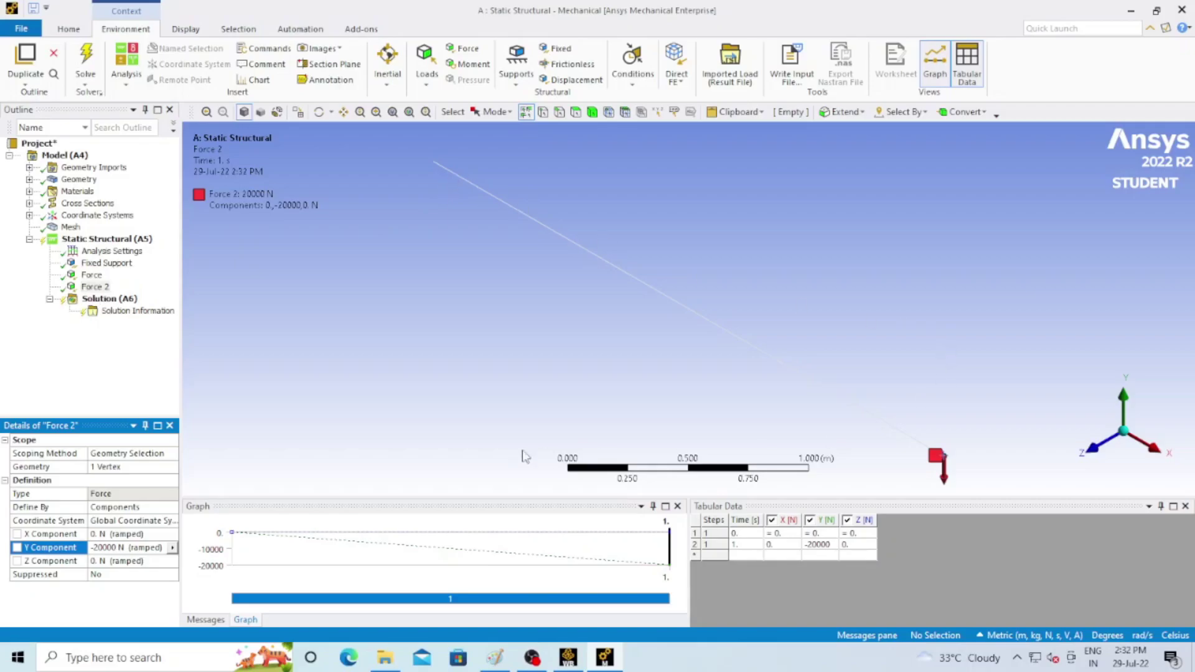
Add a Shear-Moment Diagram beam result to the solution
{"action": "left_click", "coordinate": [126, 311]}
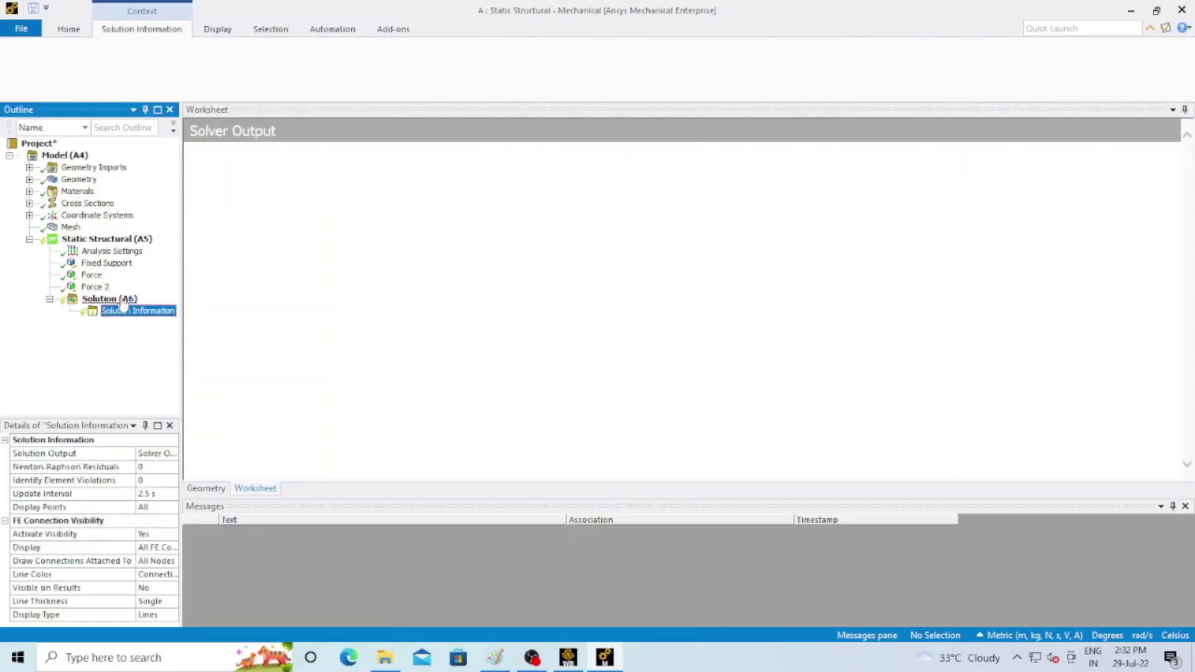
{"action": "left_click", "coordinate": [123, 301]}
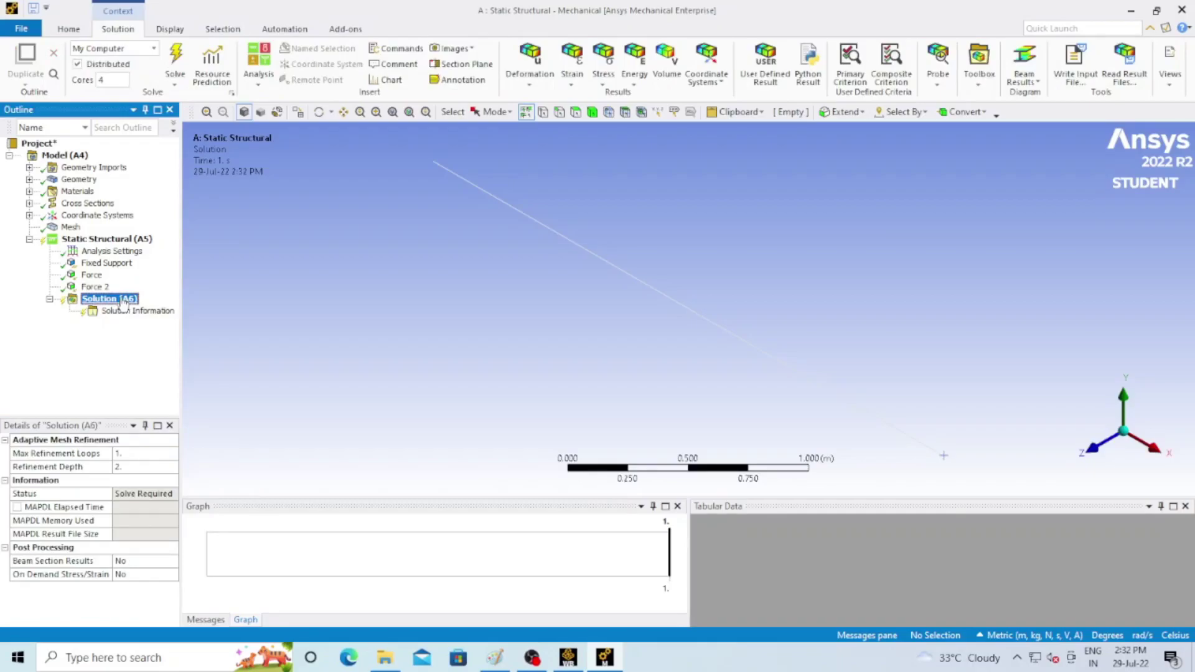
{"action": "right_click", "coordinate": [123, 303]}
{"action": "mouse_move", "coordinate": [163, 313]}
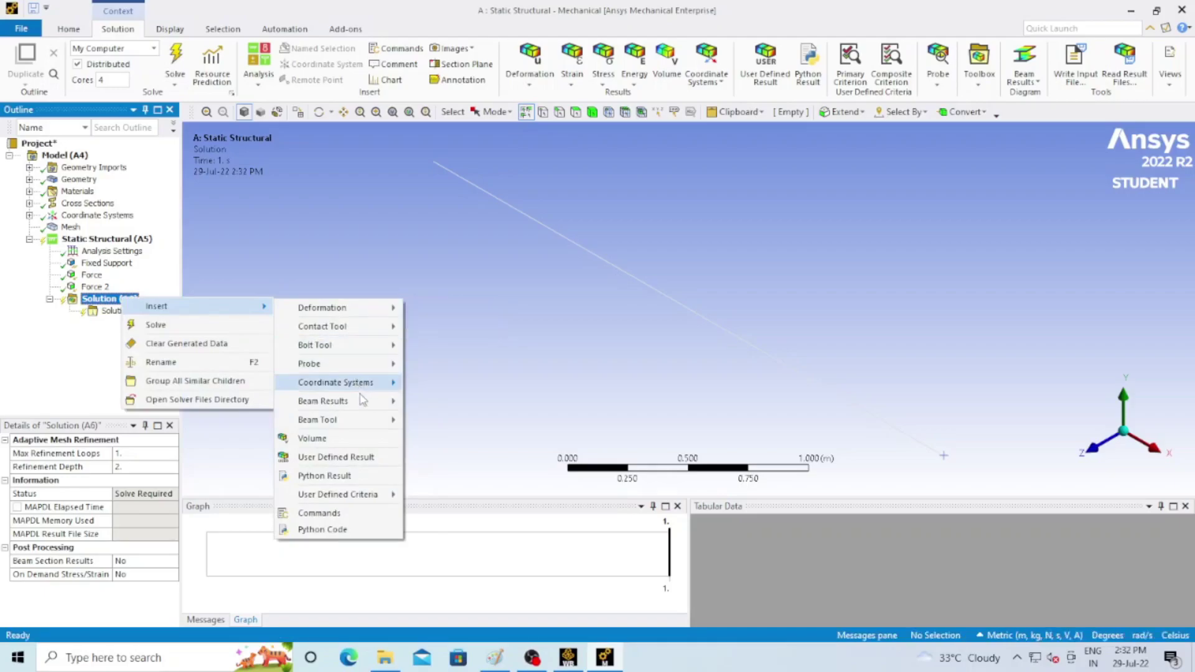
{"action": "mouse_move", "coordinate": [362, 405]}
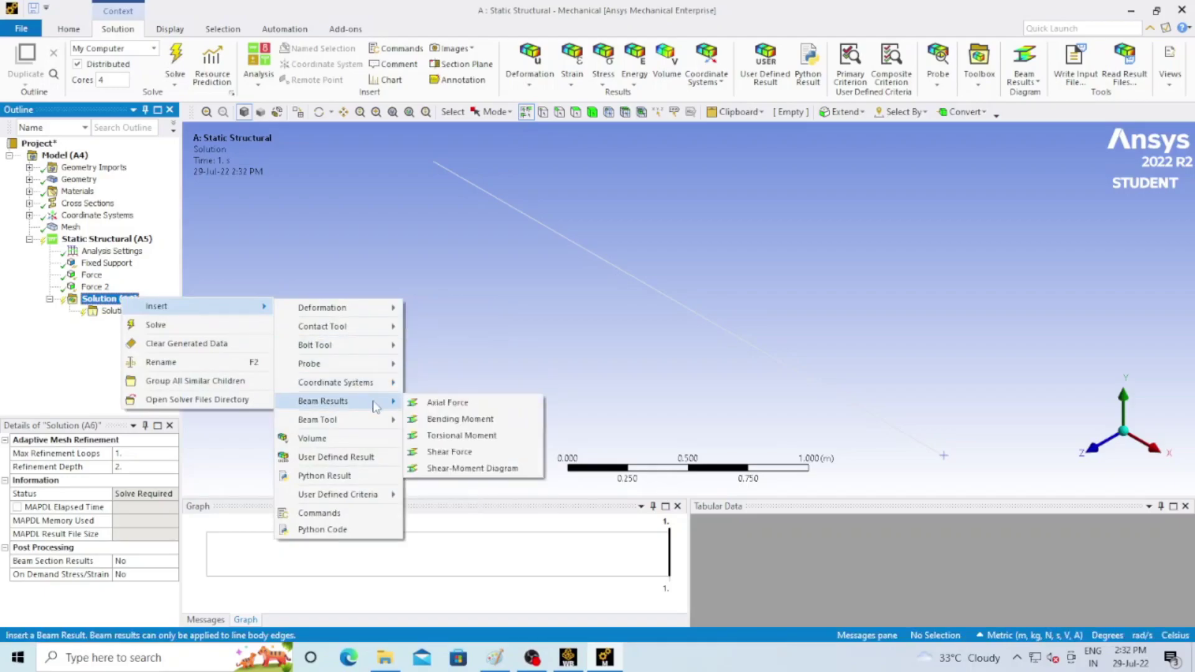
{"action": "left_click", "coordinate": [467, 469]}
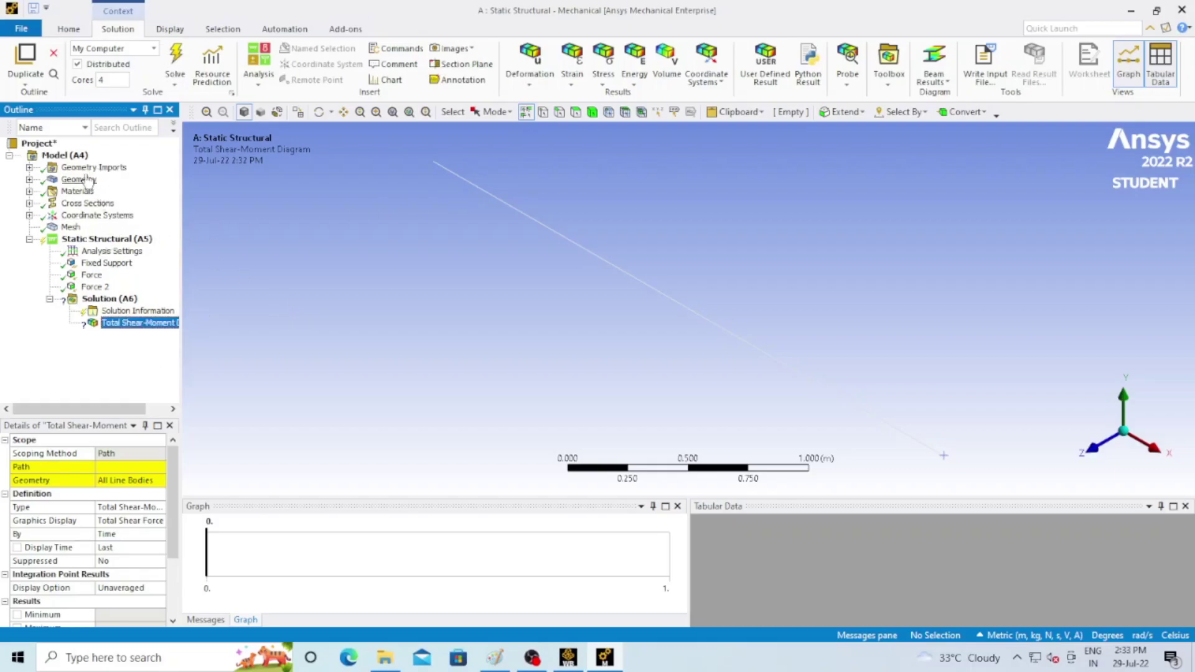
{"action": "left_click", "coordinate": [76, 159]}
{"action": "right_click", "coordinate": [79, 160]}
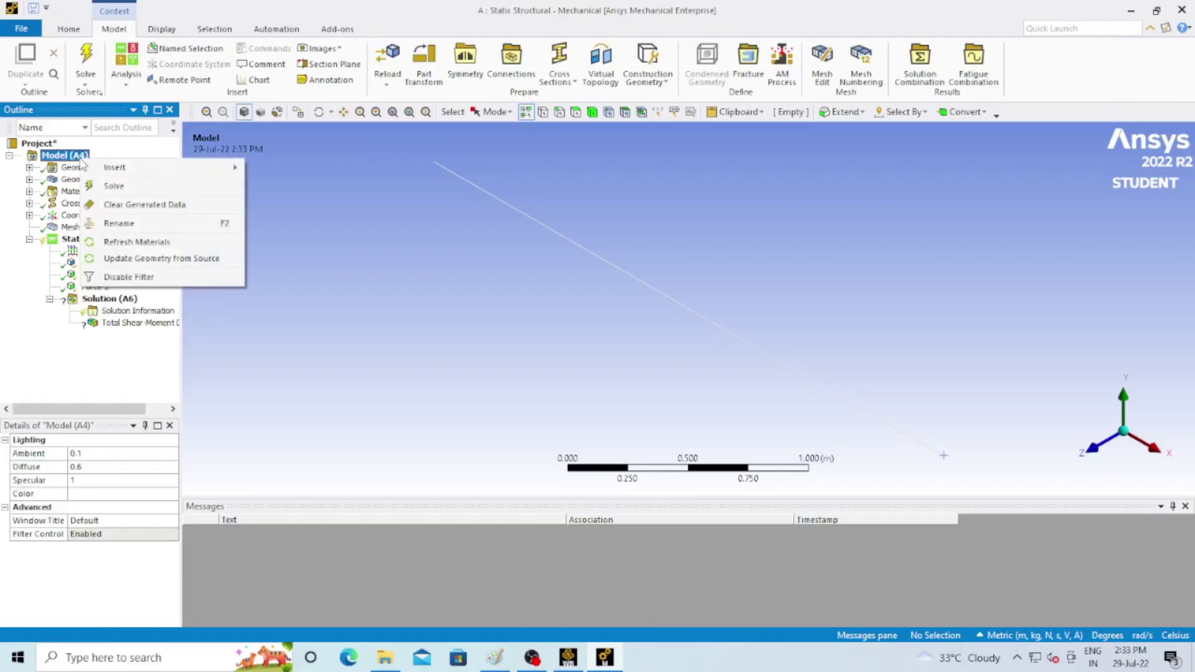
{"action": "mouse_move", "coordinate": [92, 169]}
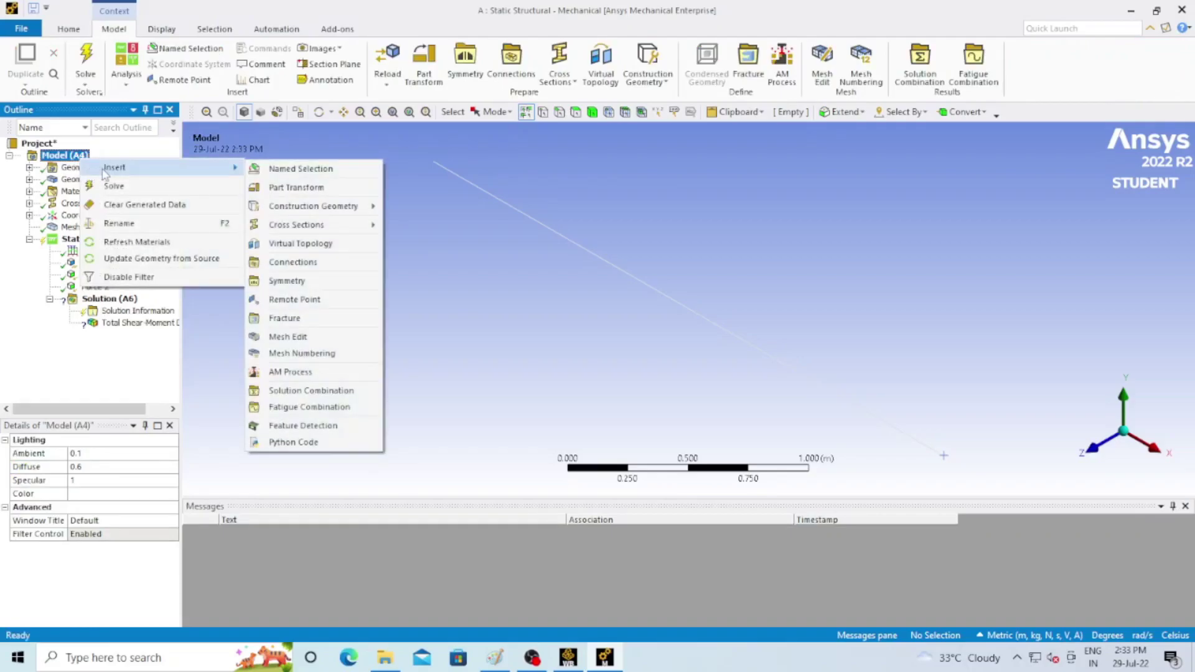
{"action": "mouse_move", "coordinate": [309, 212]}
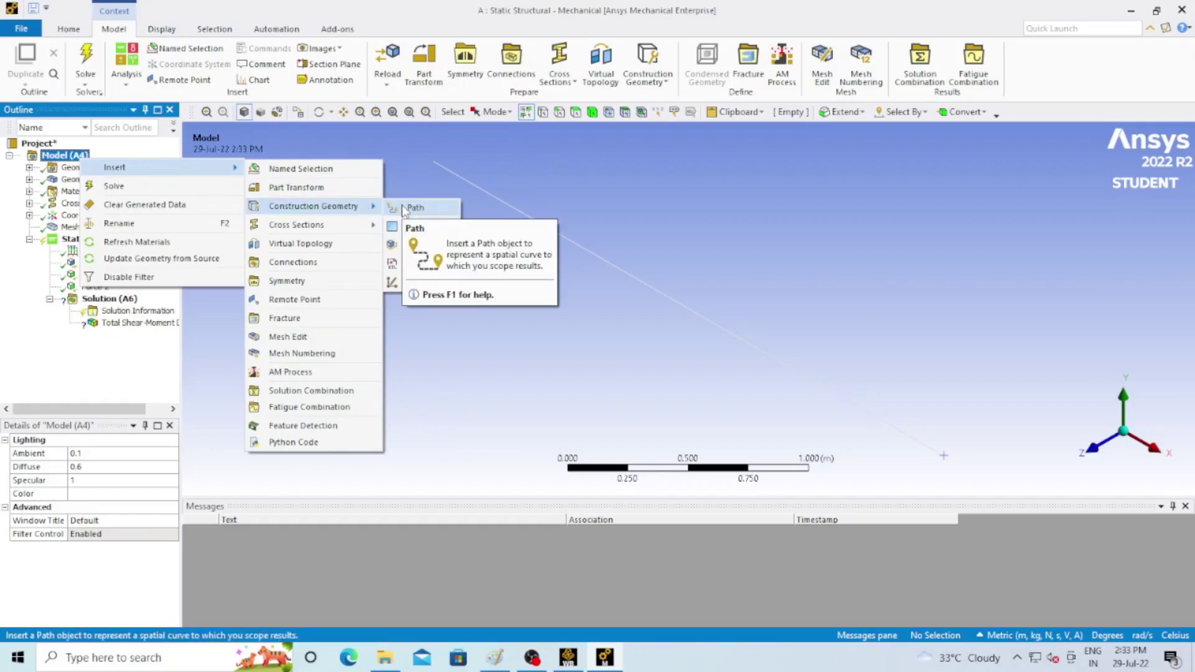
{"action": "left_click", "coordinate": [65, 160]}
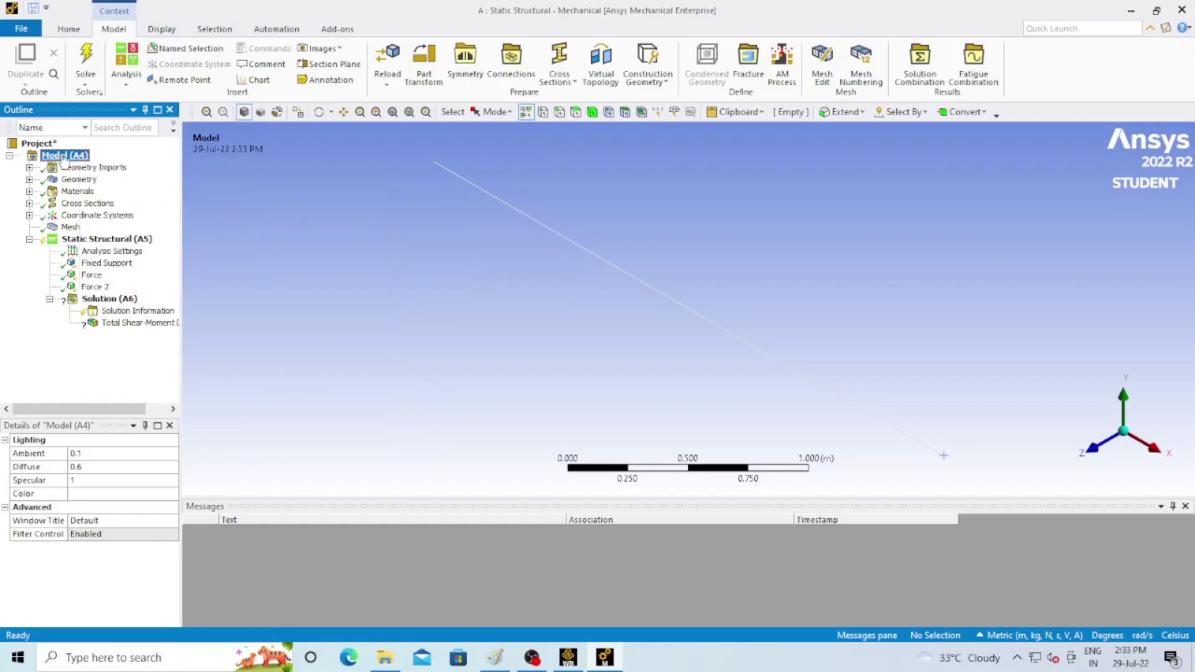
Insert a Path construction geometry object under the Model
{"action": "right_click", "coordinate": [65, 160]}
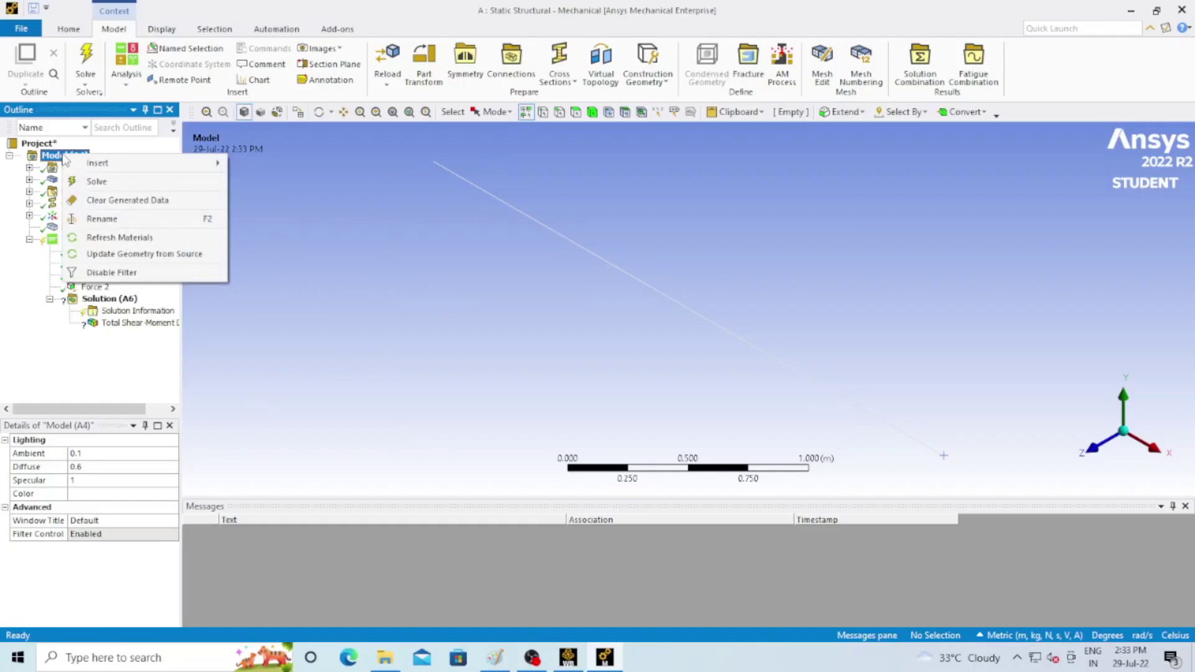
{"action": "mouse_move", "coordinate": [94, 163]}
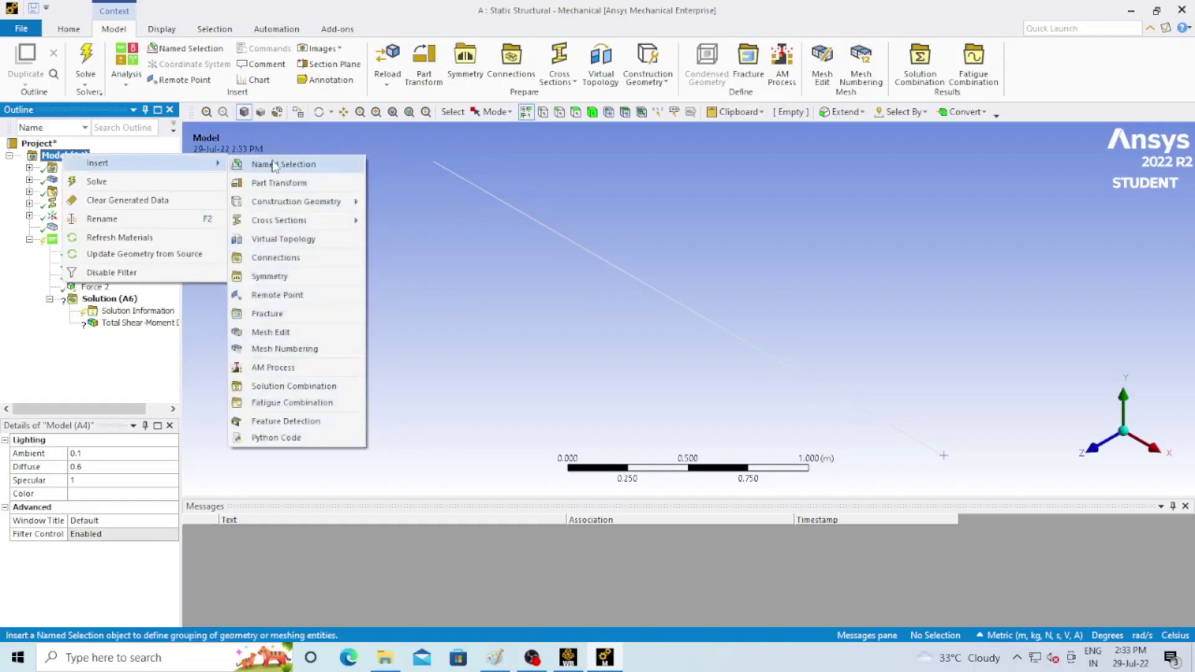
{"action": "mouse_move", "coordinate": [300, 201]}
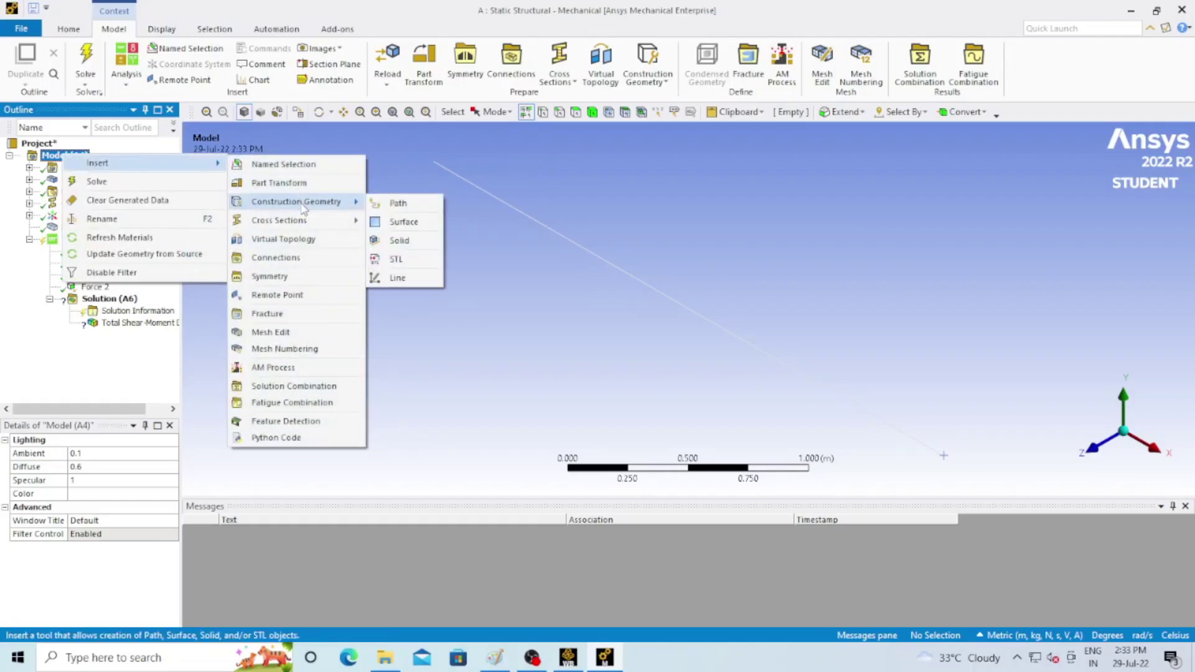
{"action": "left_click", "coordinate": [390, 204]}
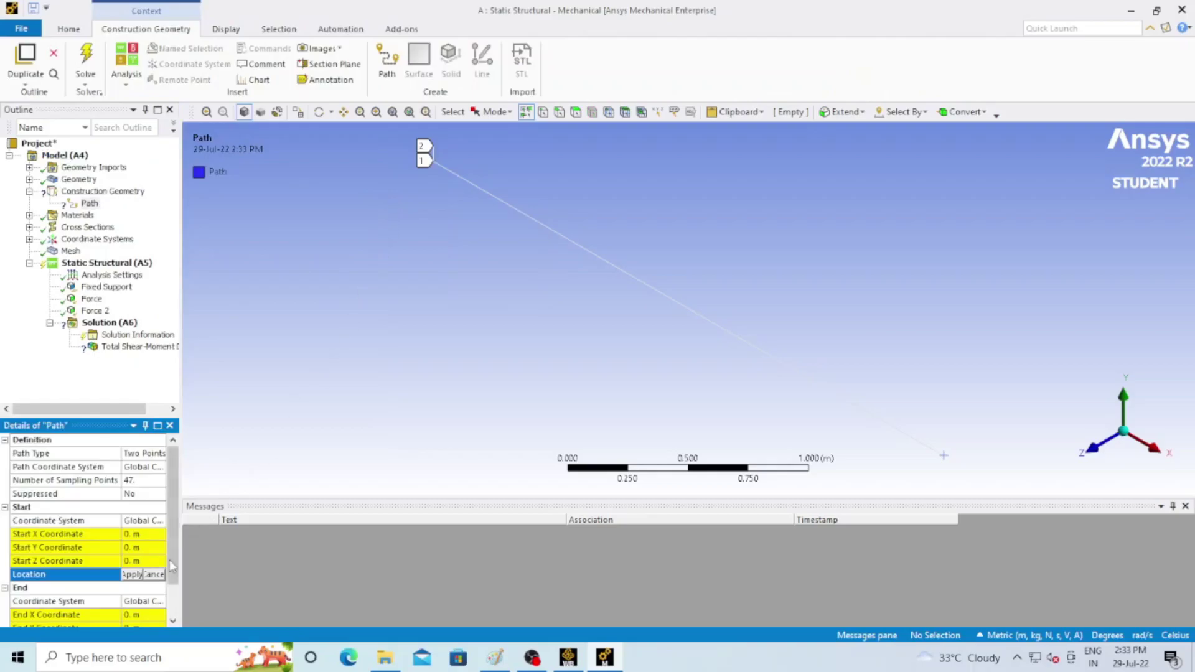
Set the path type to Edge and scope the path to both beam edges so it spans the full length
{"action": "left_click", "coordinate": [142, 453]}
{"action": "left_click", "coordinate": [159, 453]}
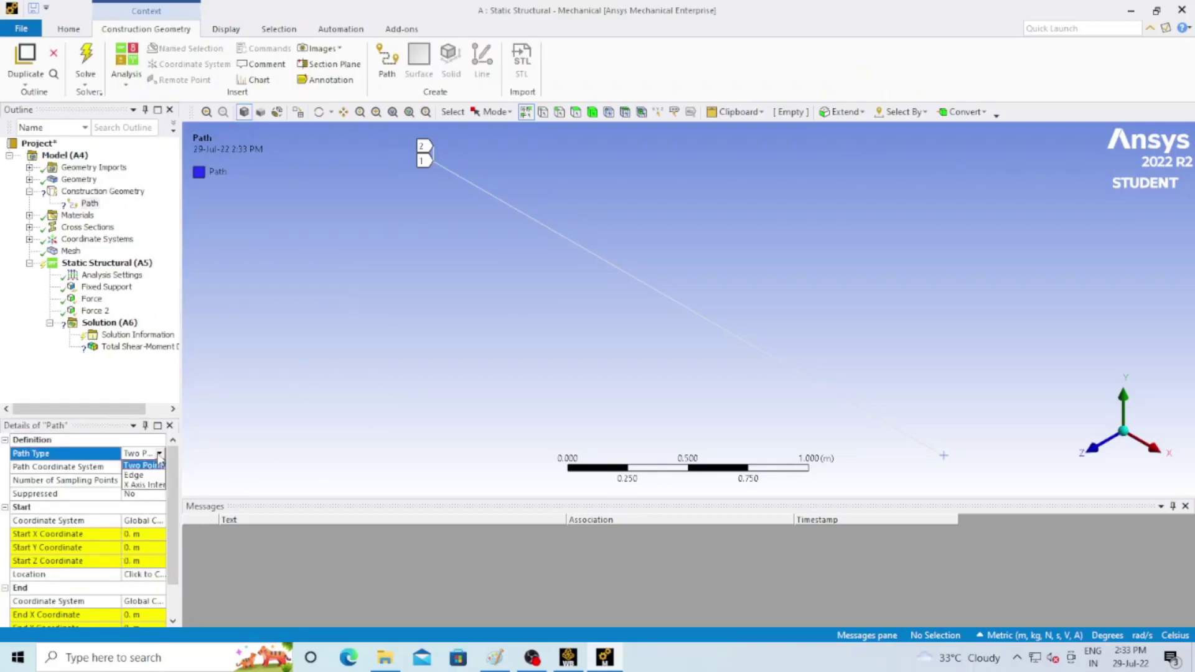
{"action": "left_click", "coordinate": [146, 476]}
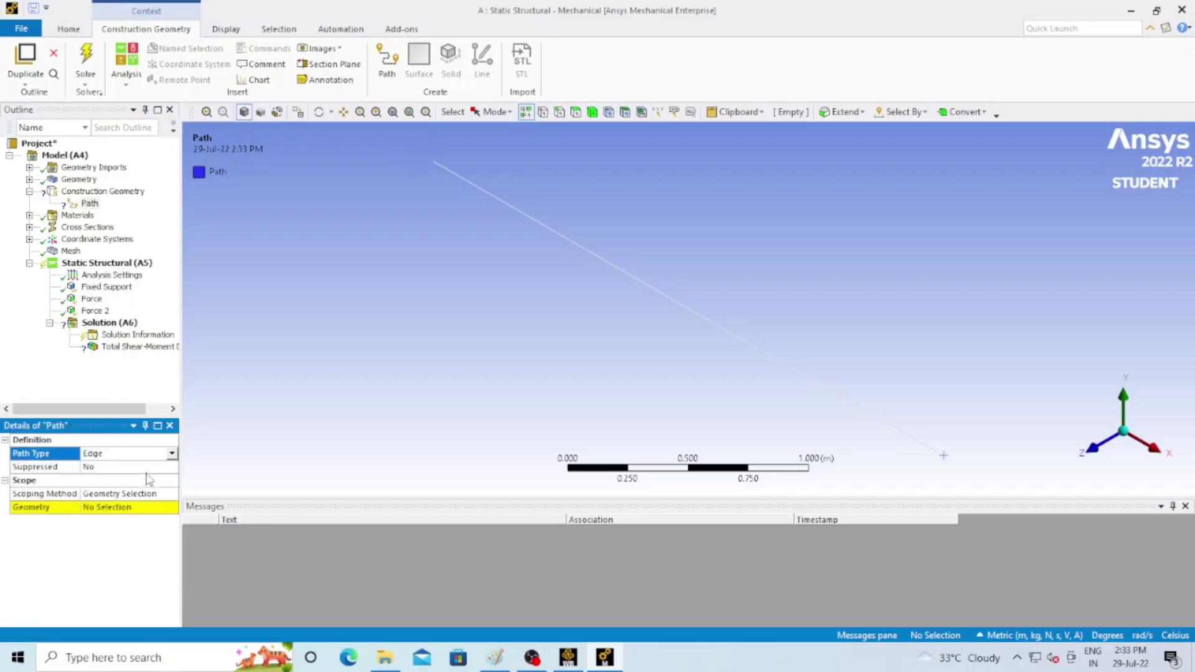
{"action": "left_click", "coordinate": [120, 508]}
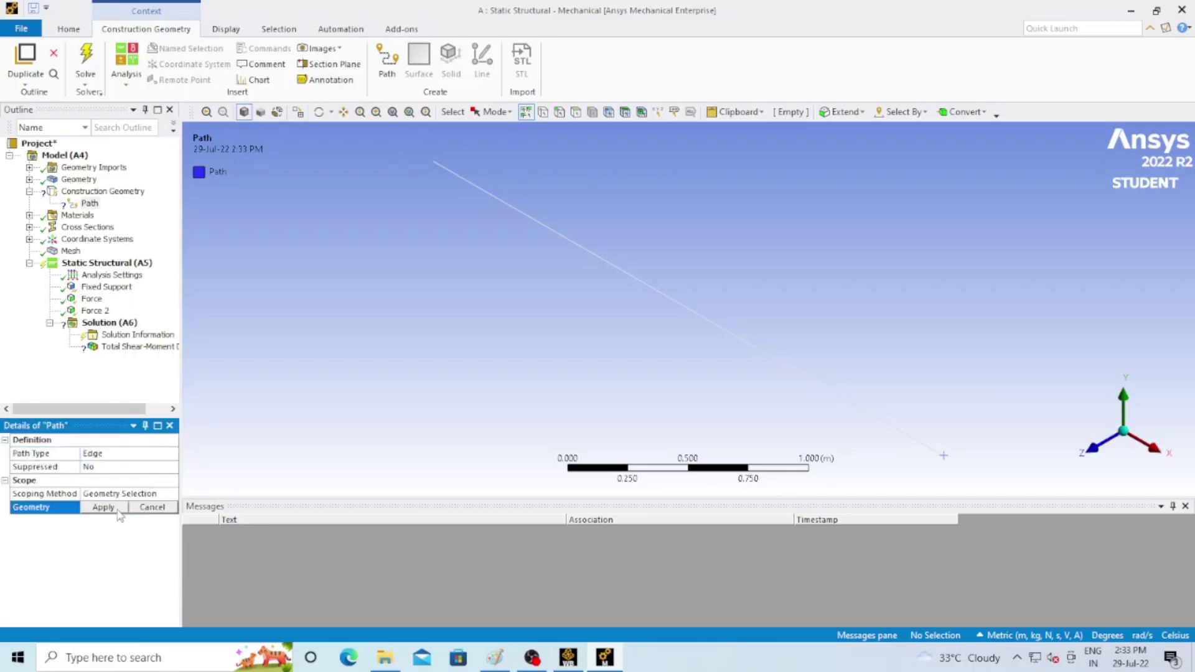
{"action": "left_click", "coordinate": [482, 193]}
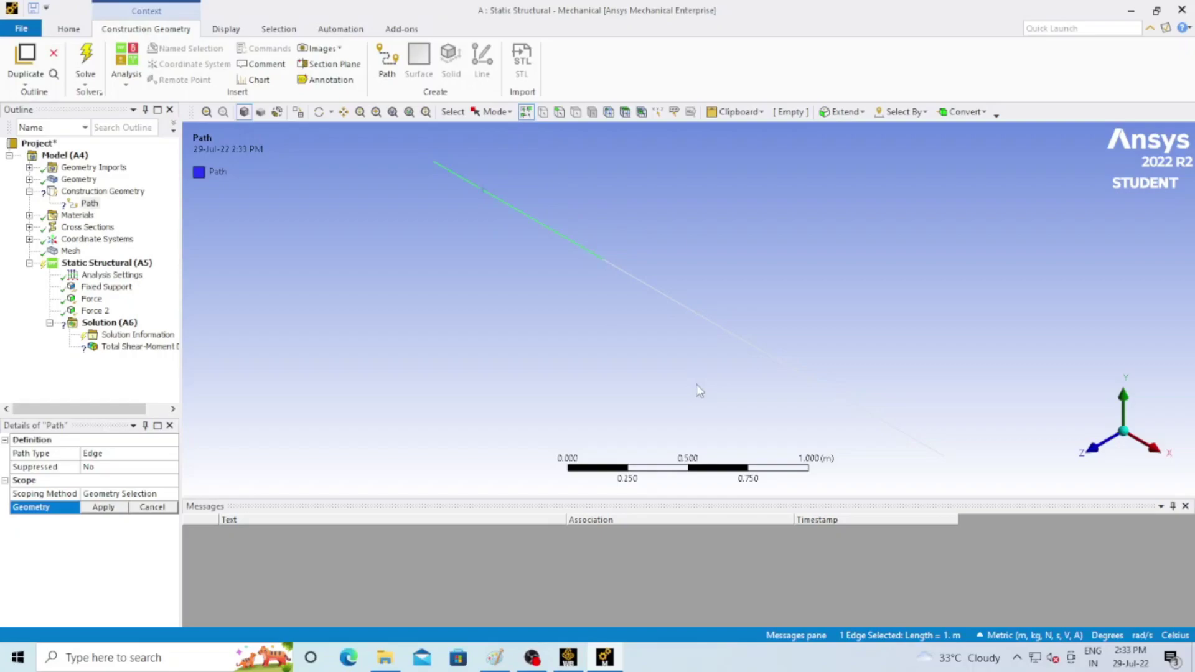
{"action": "left_click", "coordinate": [724, 335], "text": "ctrl"}
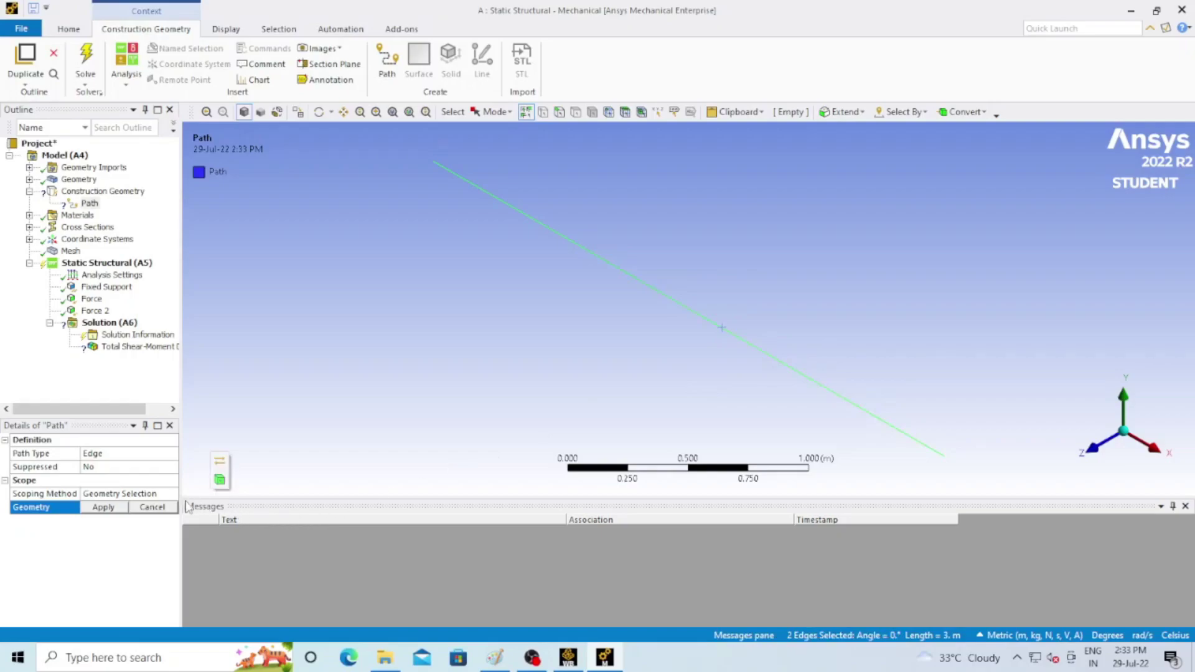
{"action": "left_click", "coordinate": [101, 507]}
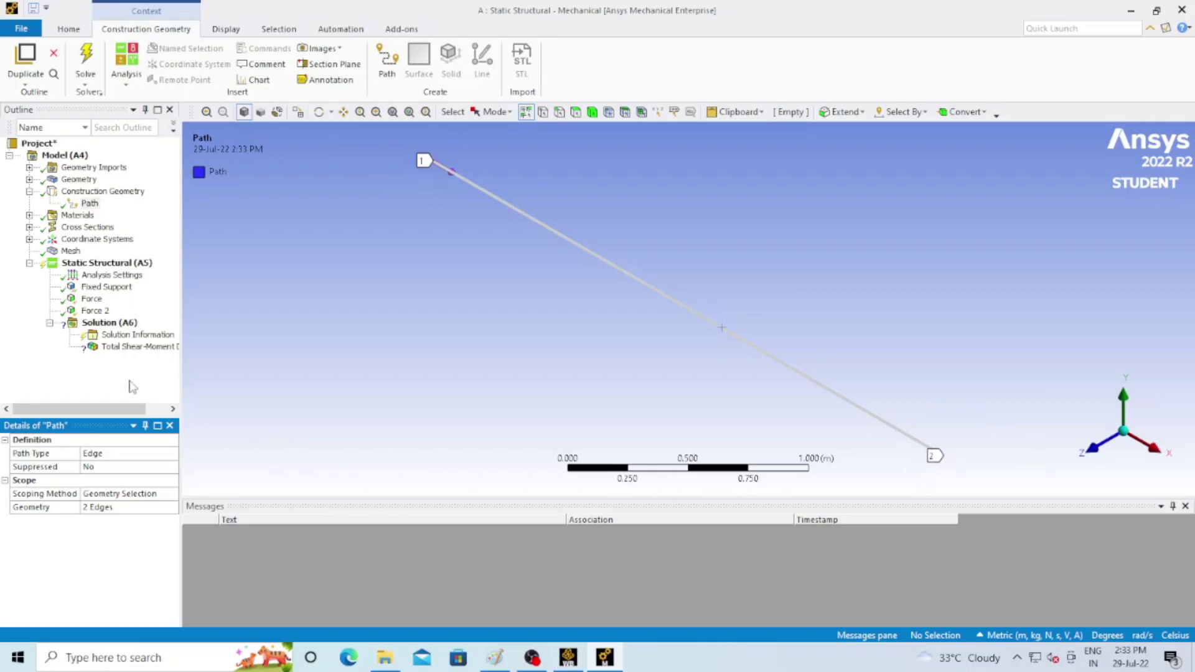
Assign the edge-based path to the Total Shear-Moment Diagram result
{"action": "left_click", "coordinate": [121, 348]}
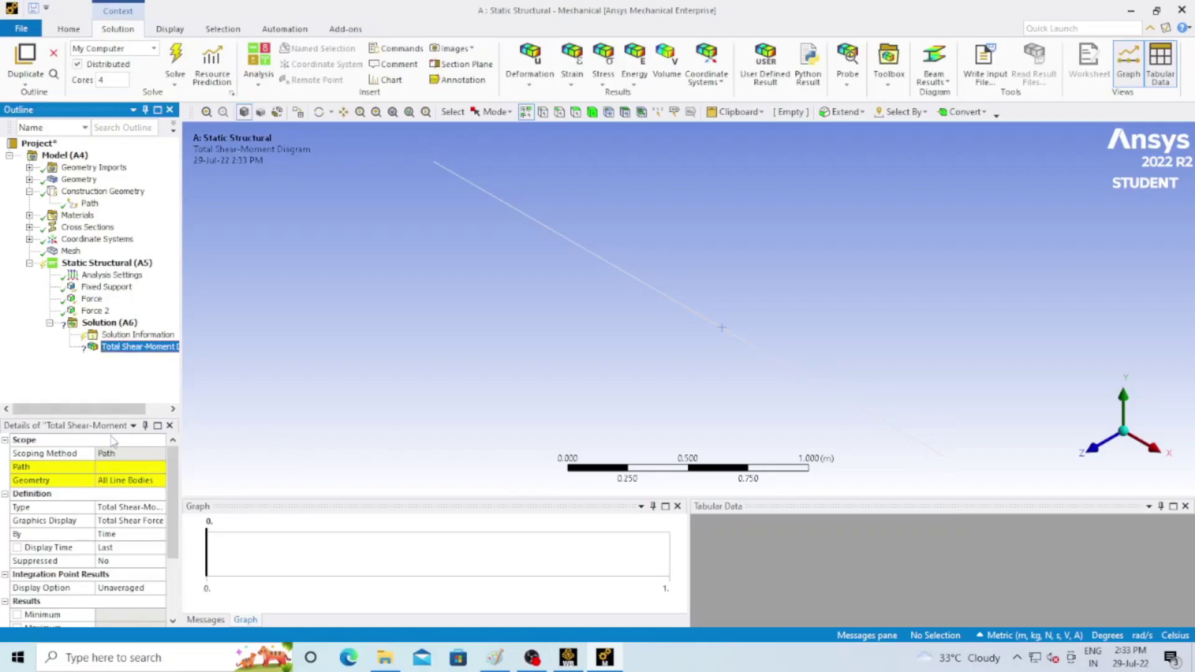
{"action": "left_click", "coordinate": [126, 467]}
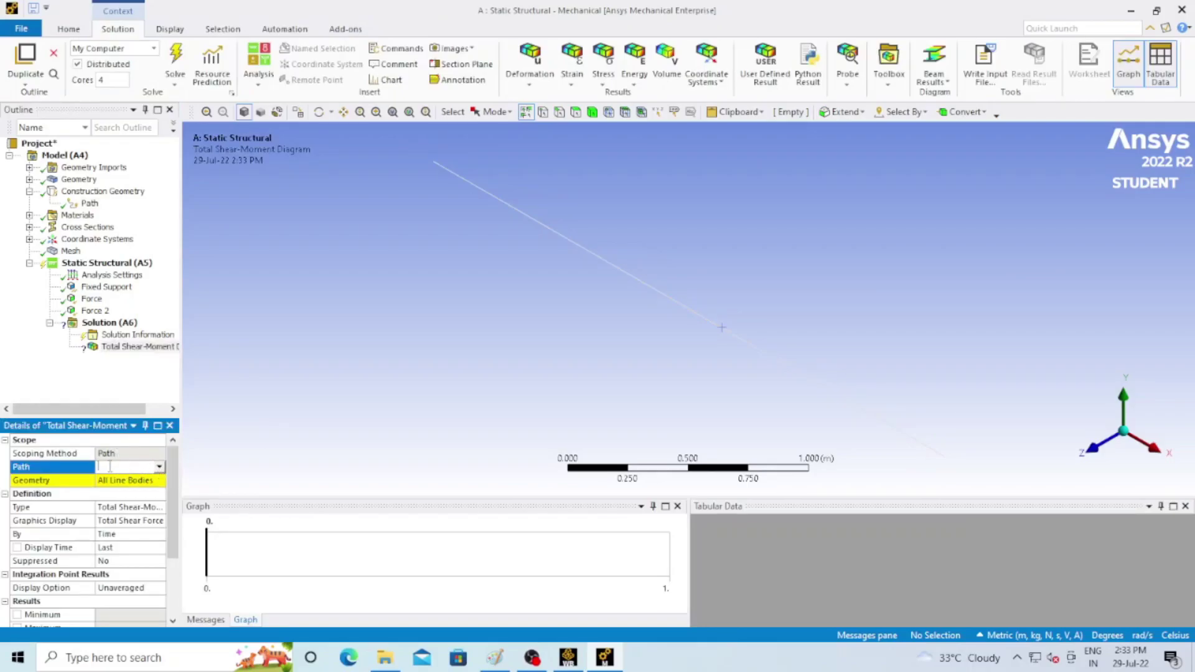
{"action": "left_click", "coordinate": [160, 467]}
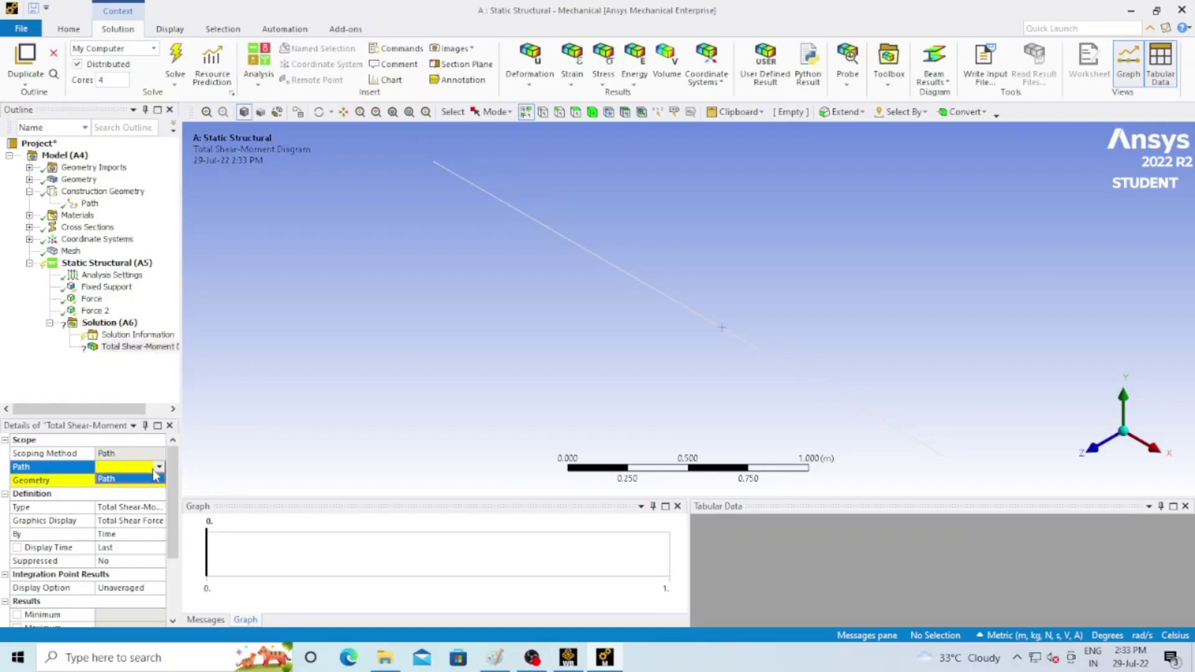
{"action": "left_click", "coordinate": [145, 483]}
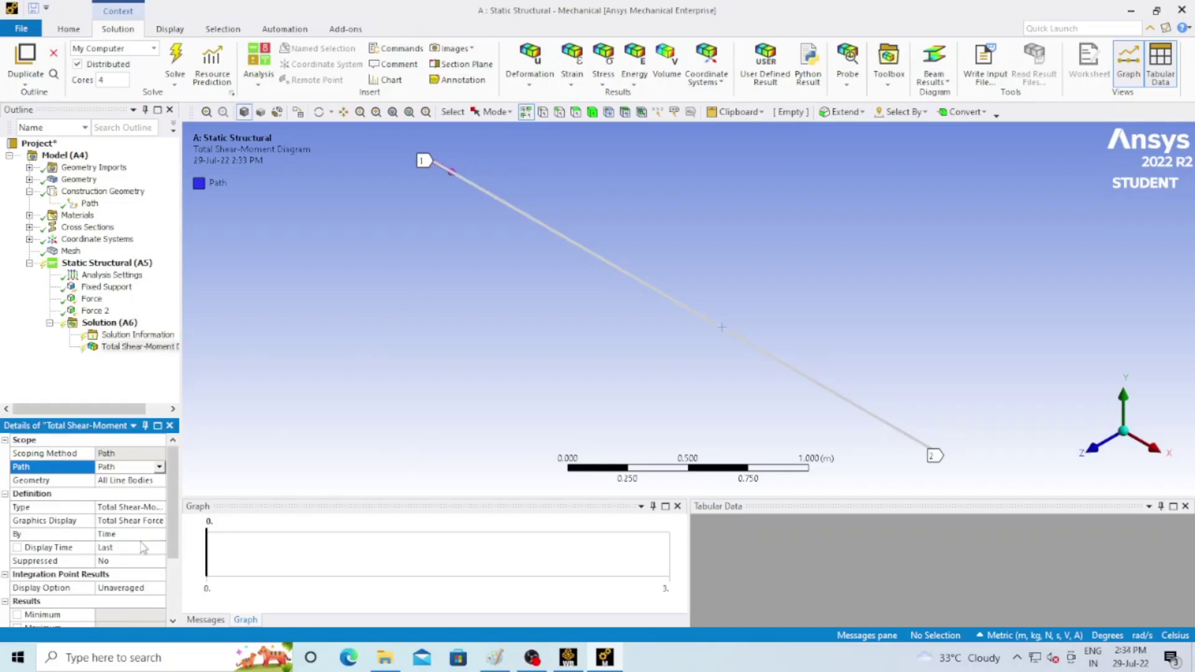
Solve the static structural analysis to generate the Total Shear-Moment Diagram
{"action": "scroll", "coordinate": [143, 550], "scroll_direction": "down", "scroll_amount": 2}
{"action": "scroll", "coordinate": [143, 550], "scroll_direction": "up", "scroll_amount": 2}
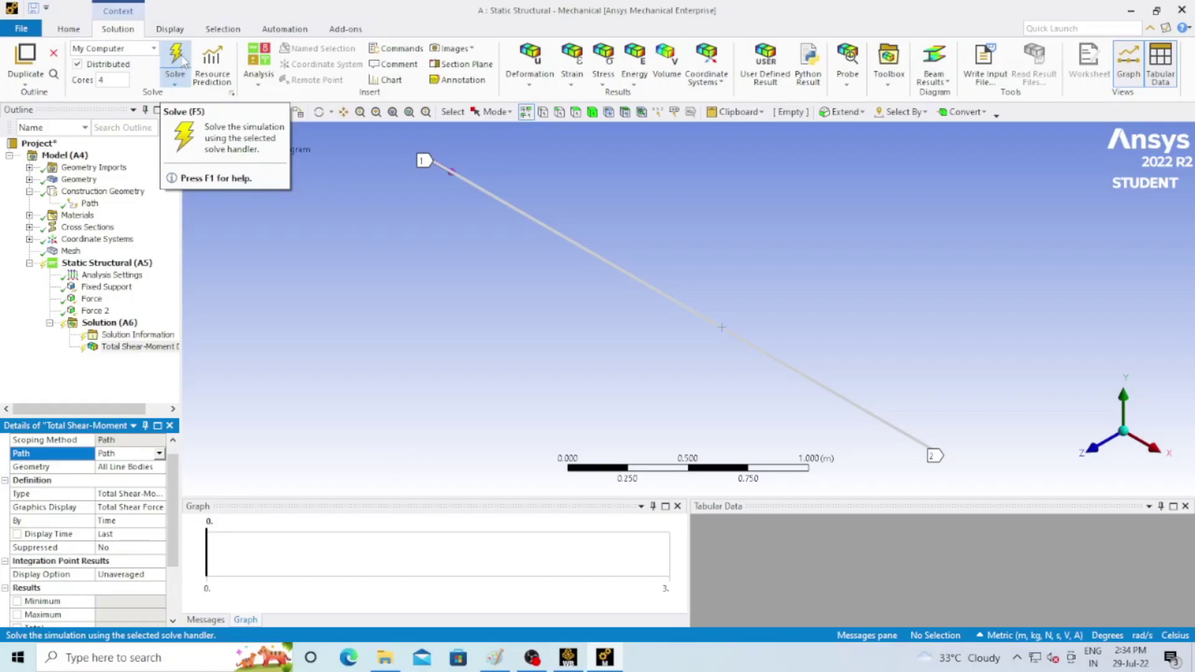
{"action": "left_click", "coordinate": [180, 61]}
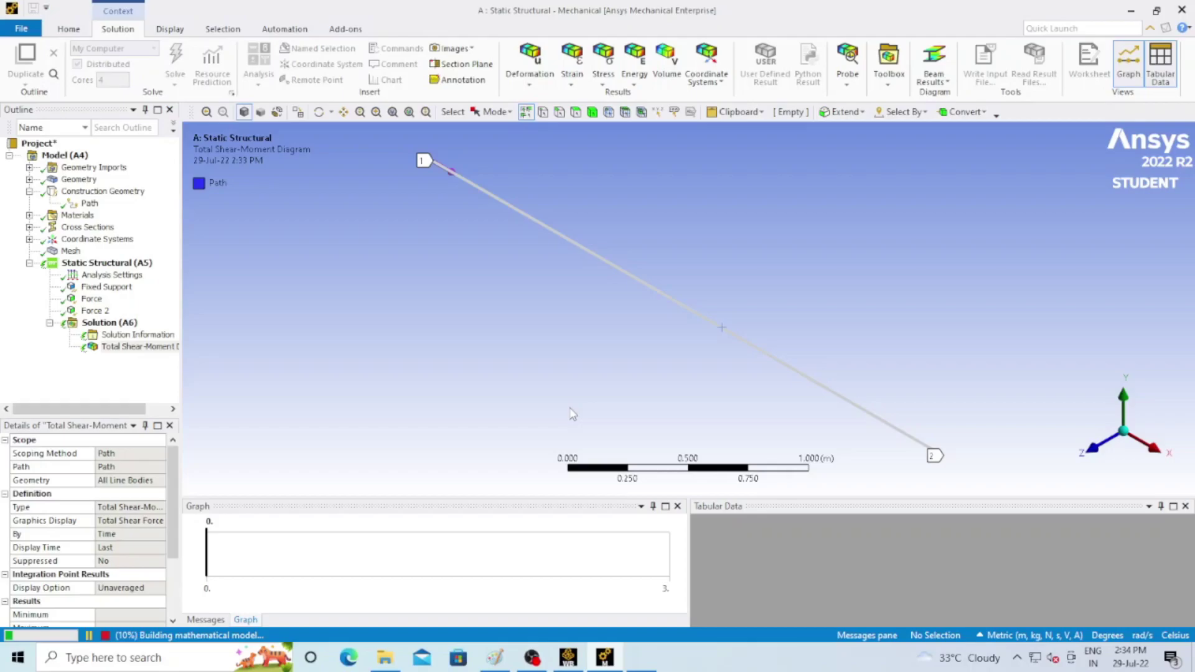
{"action": "scroll", "coordinate": [551, 442], "scroll_direction": "down", "scroll_amount": 5}
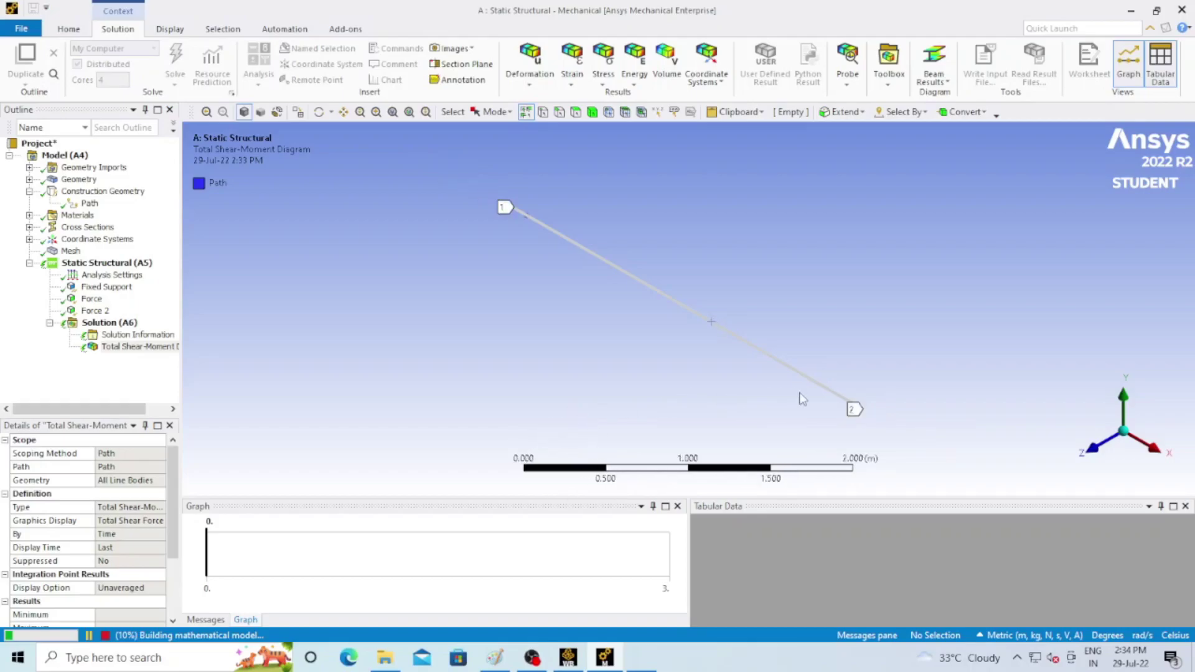
{"action": "scroll", "coordinate": [803, 399], "scroll_direction": "down", "scroll_amount": 1}
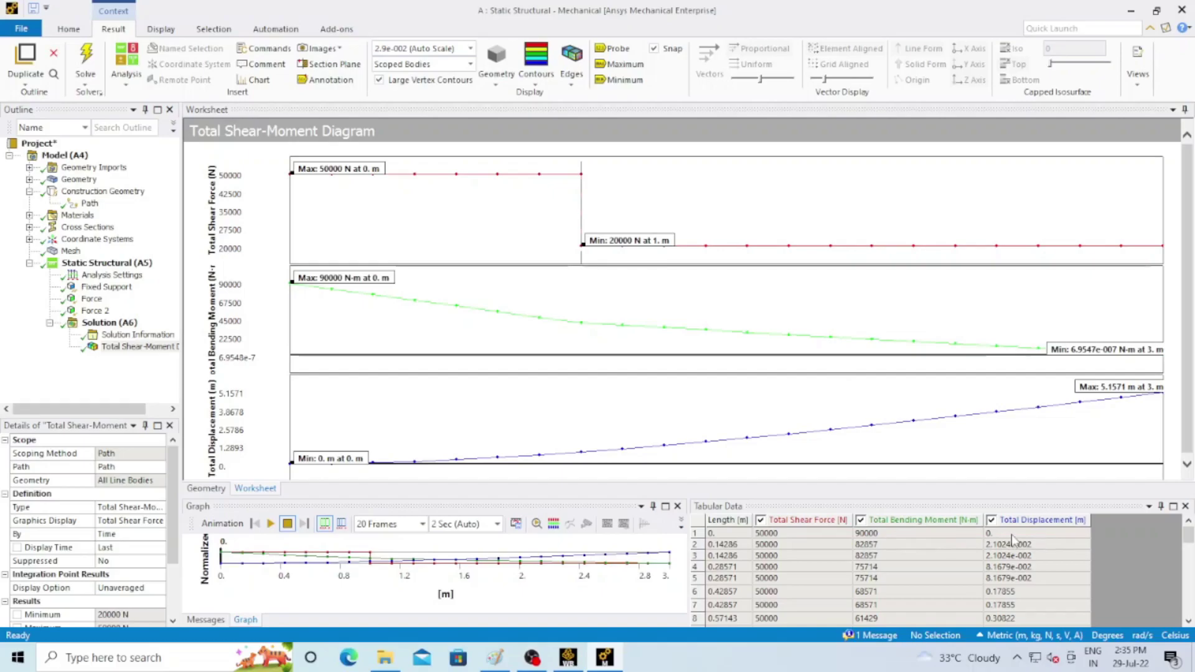
Review the tabulated shear force, bending moment and displacement values along the whole beam length
{"action": "scroll", "coordinate": [1014, 594], "scroll_direction": "down", "scroll_amount": 7}
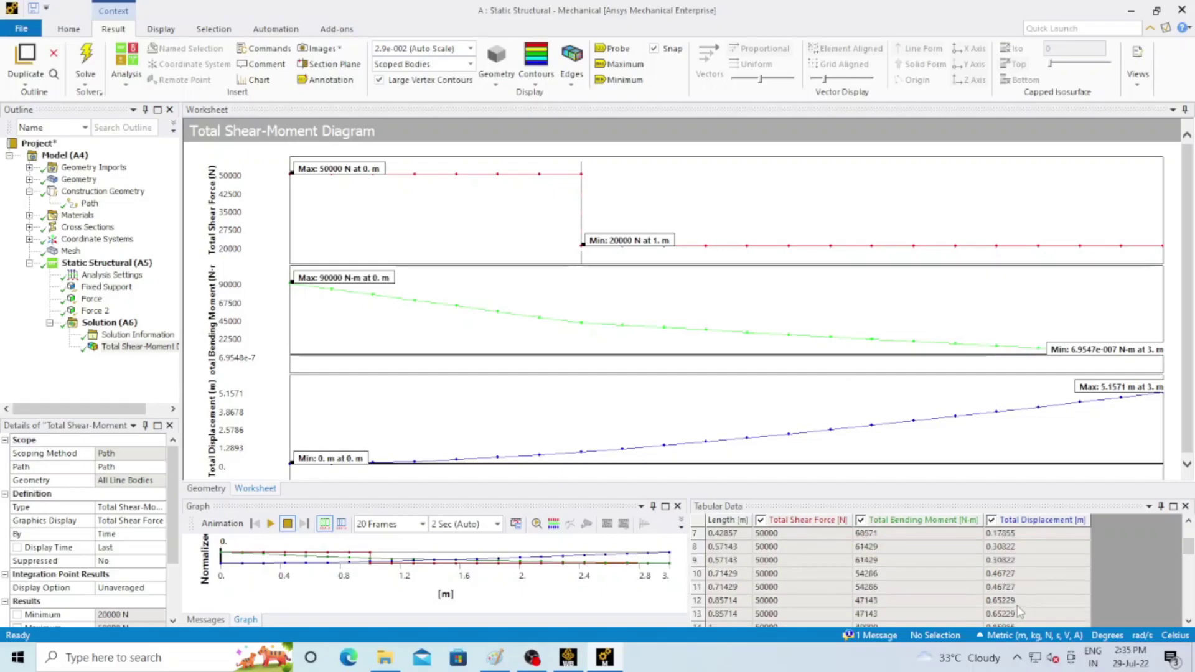
{"action": "scroll", "coordinate": [903, 578], "scroll_direction": "up", "scroll_amount": 7}
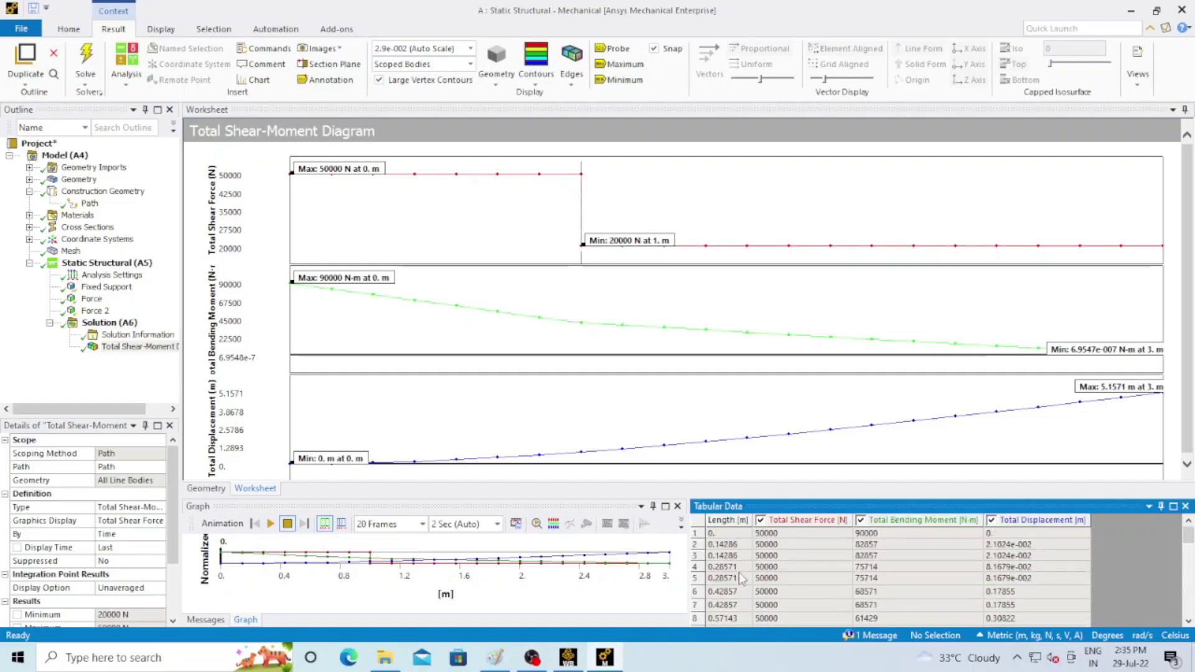
{"action": "scroll", "coordinate": [738, 551], "scroll_direction": "down", "scroll_amount": 7}
{"action": "scroll", "coordinate": [738, 550], "scroll_direction": "down", "scroll_amount": 5}
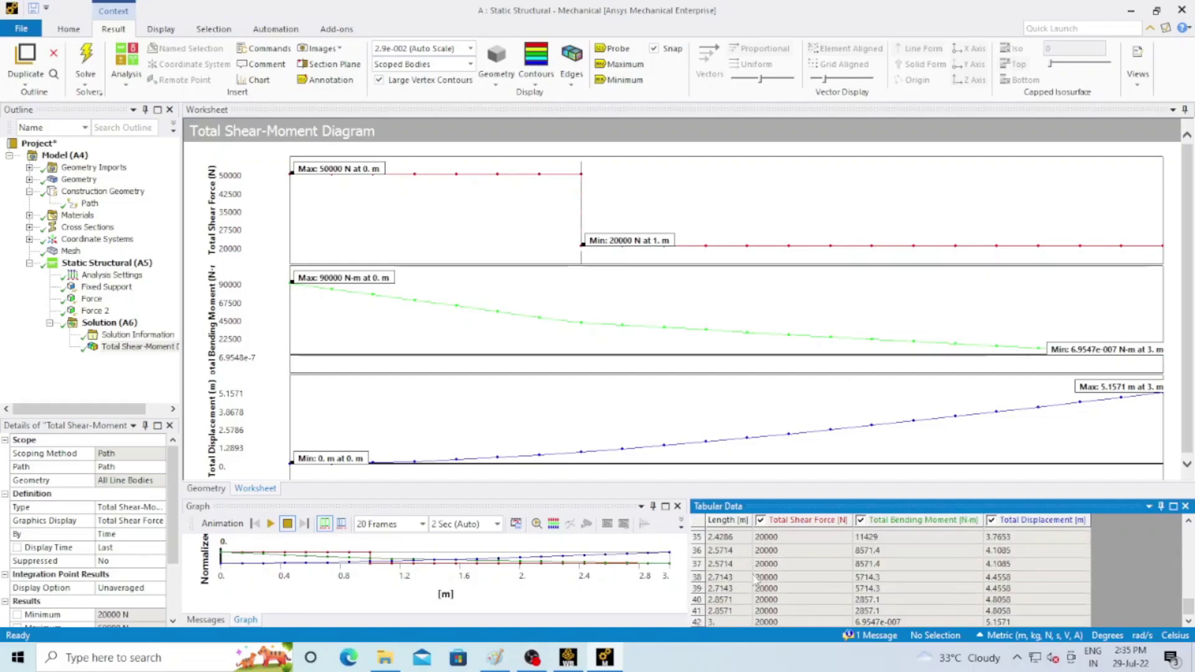
Display the total shear force contour on the beam geometry, play its animation and inspect it from several angles
{"action": "left_click", "coordinate": [215, 491]}
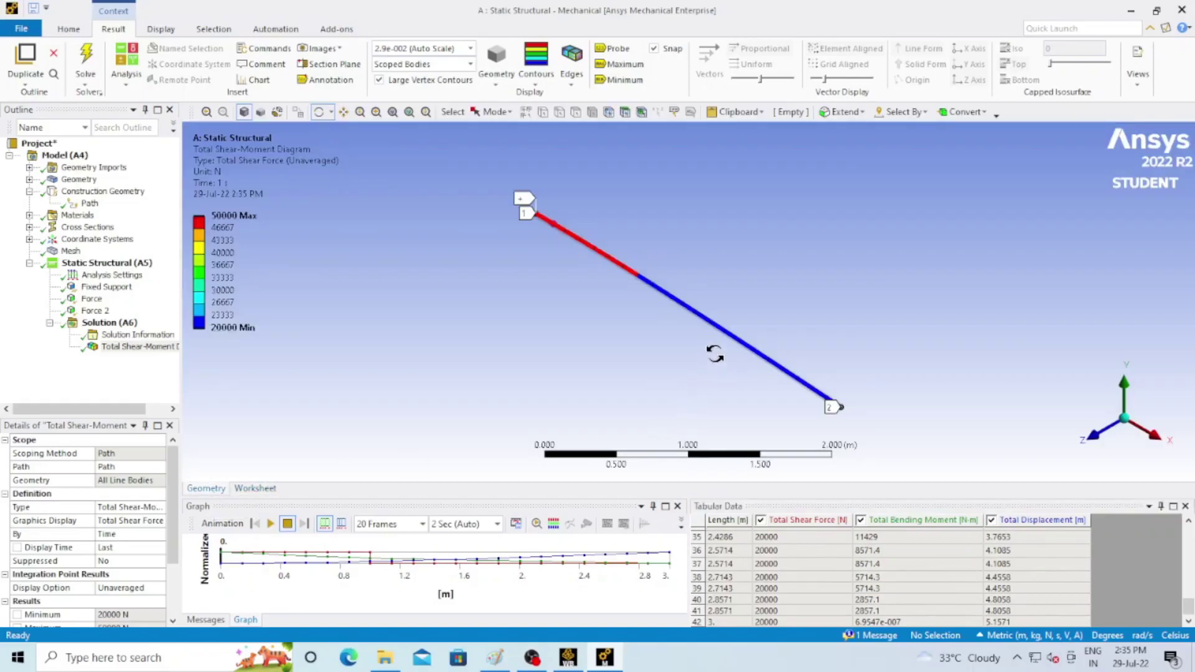
{"action": "scroll", "coordinate": [715, 352], "scroll_direction": "up", "scroll_amount": 3}
{"action": "left_click_drag", "start_coordinate": [772, 366], "coordinate": [850, 404]}
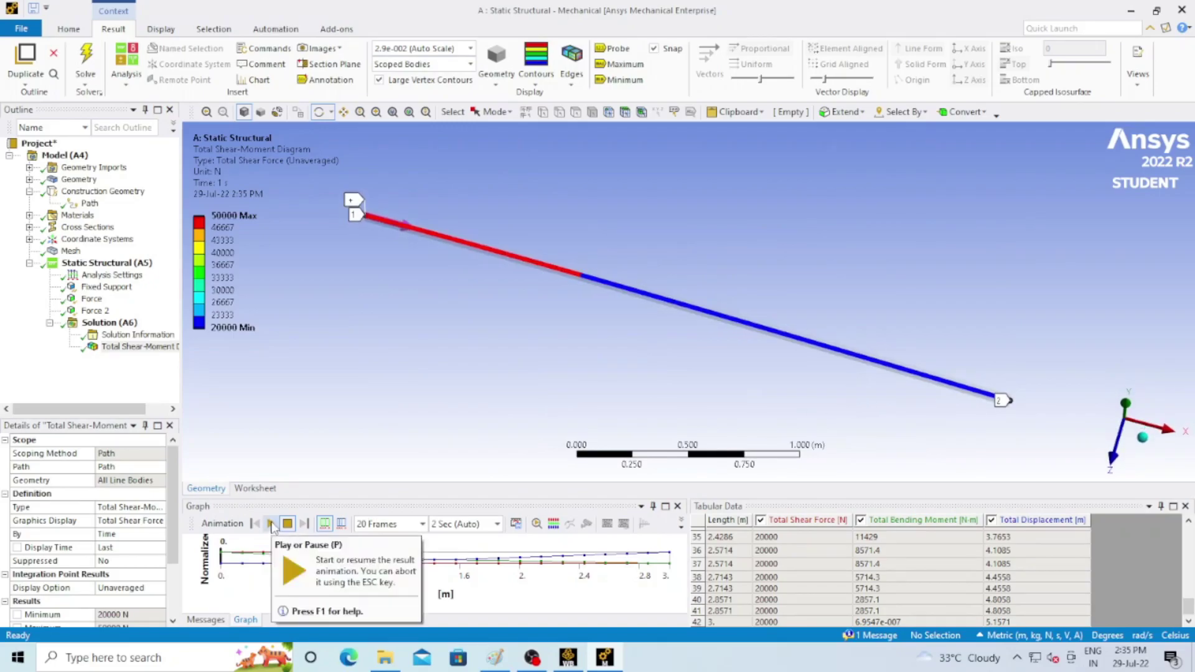
{"action": "left_click", "coordinate": [271, 525]}
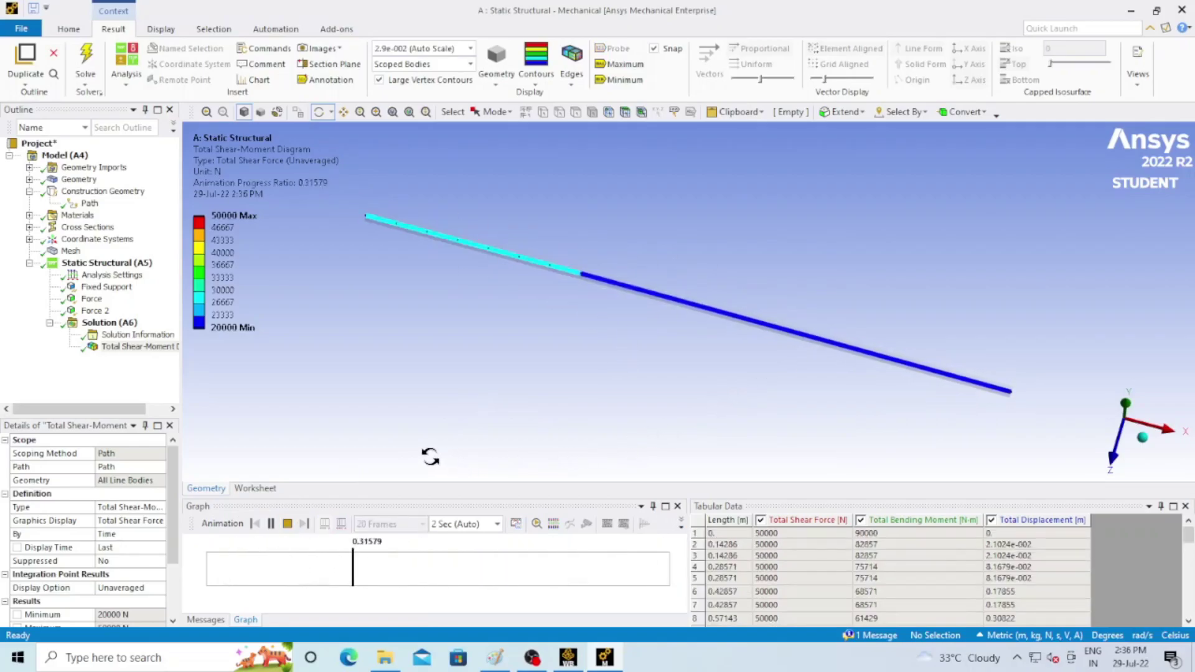
{"action": "scroll", "coordinate": [551, 267], "scroll_direction": "up", "scroll_amount": 3}
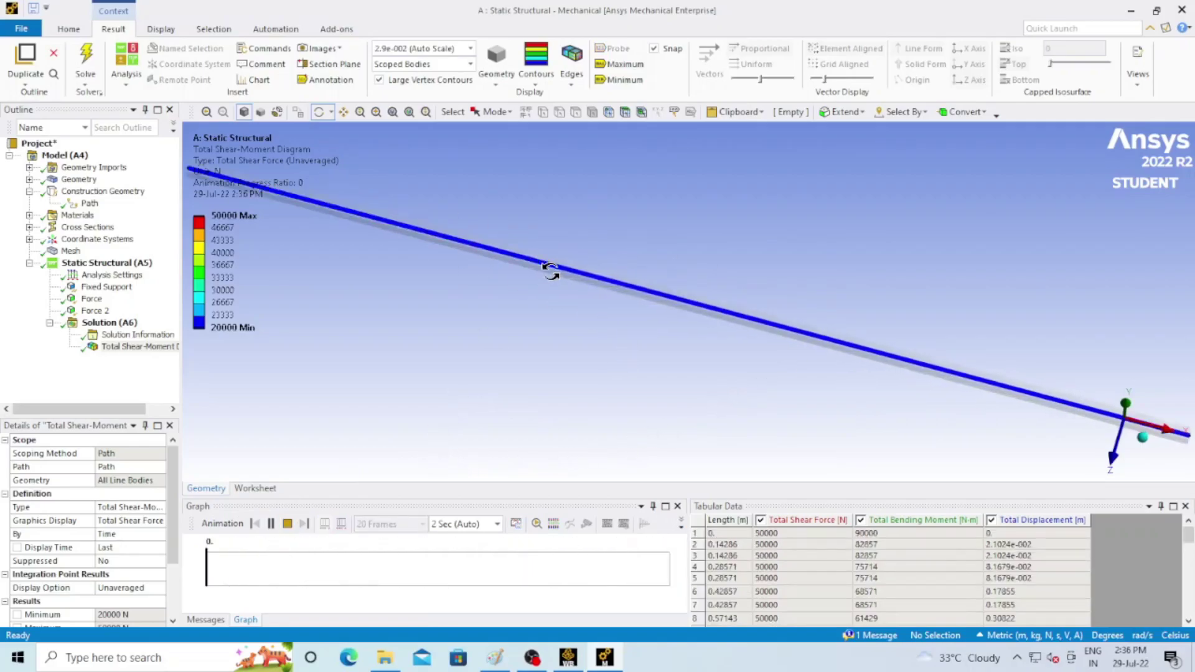
{"action": "left_click_drag", "start_coordinate": [551, 269], "coordinate": [633, 316]}
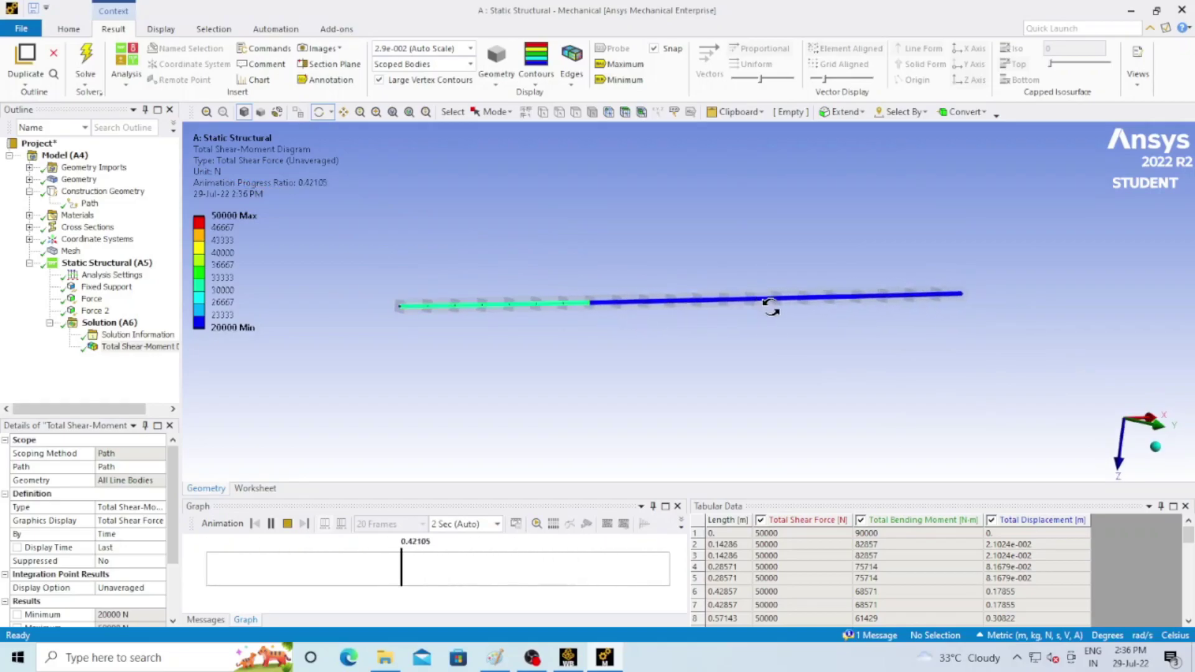
{"action": "left_click_drag", "start_coordinate": [770, 306], "coordinate": [1013, 309]}
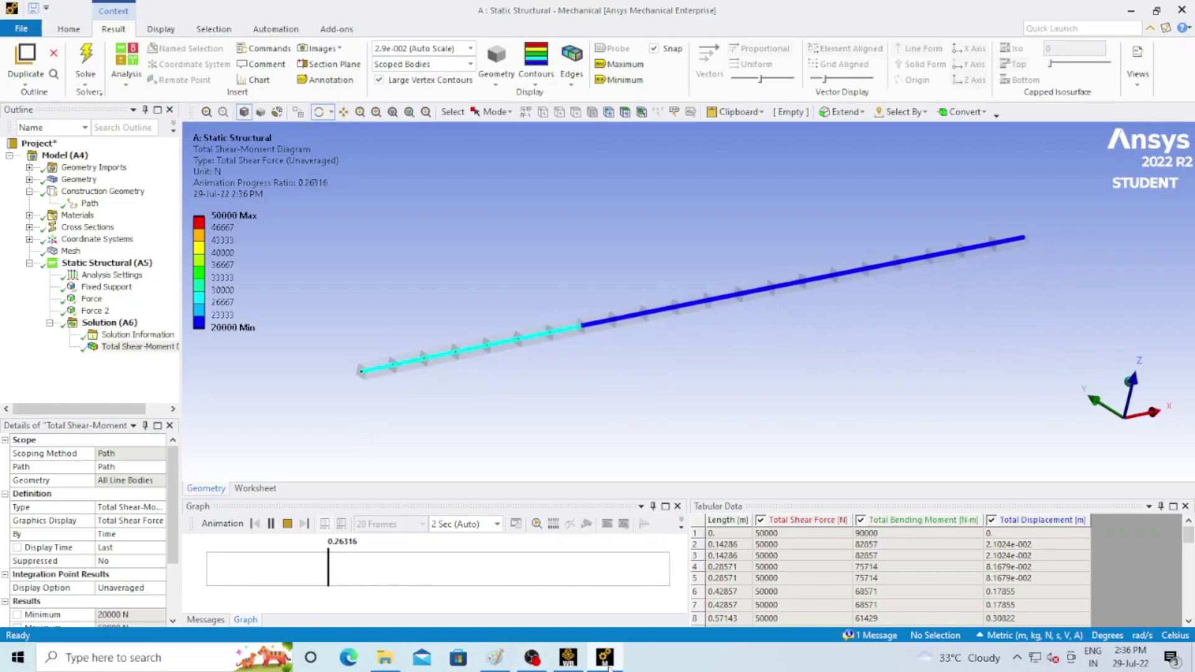
{"action": "mouse_move", "coordinate": [546, 661]}
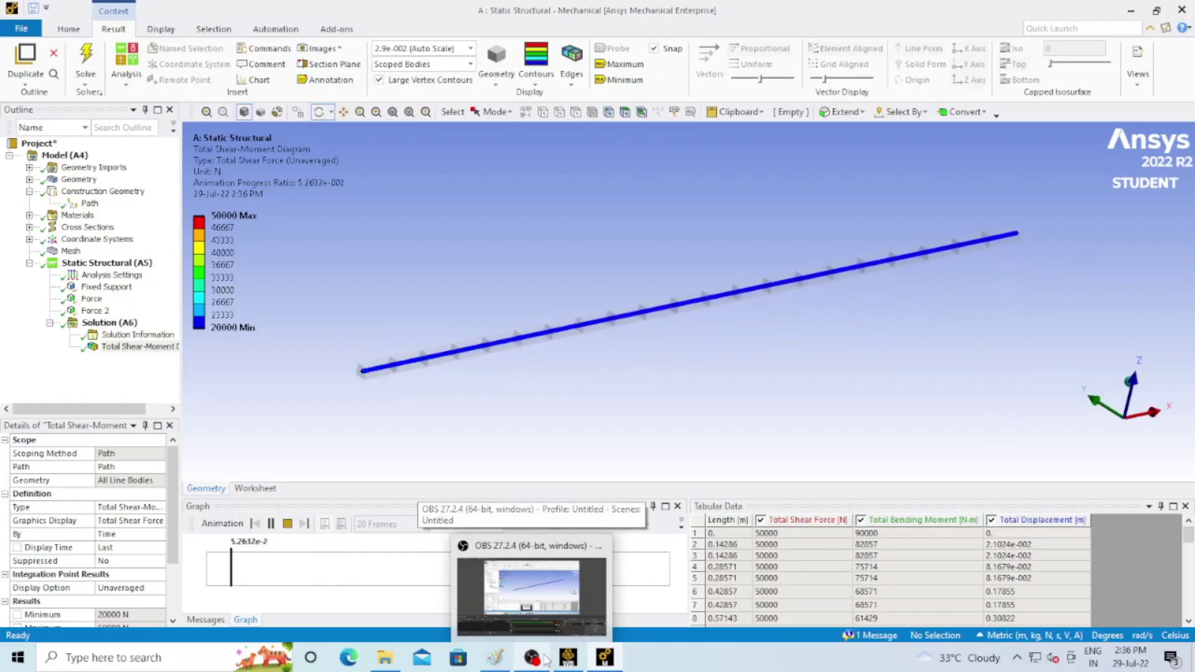
{"action": "left_click", "coordinate": [546, 662]}
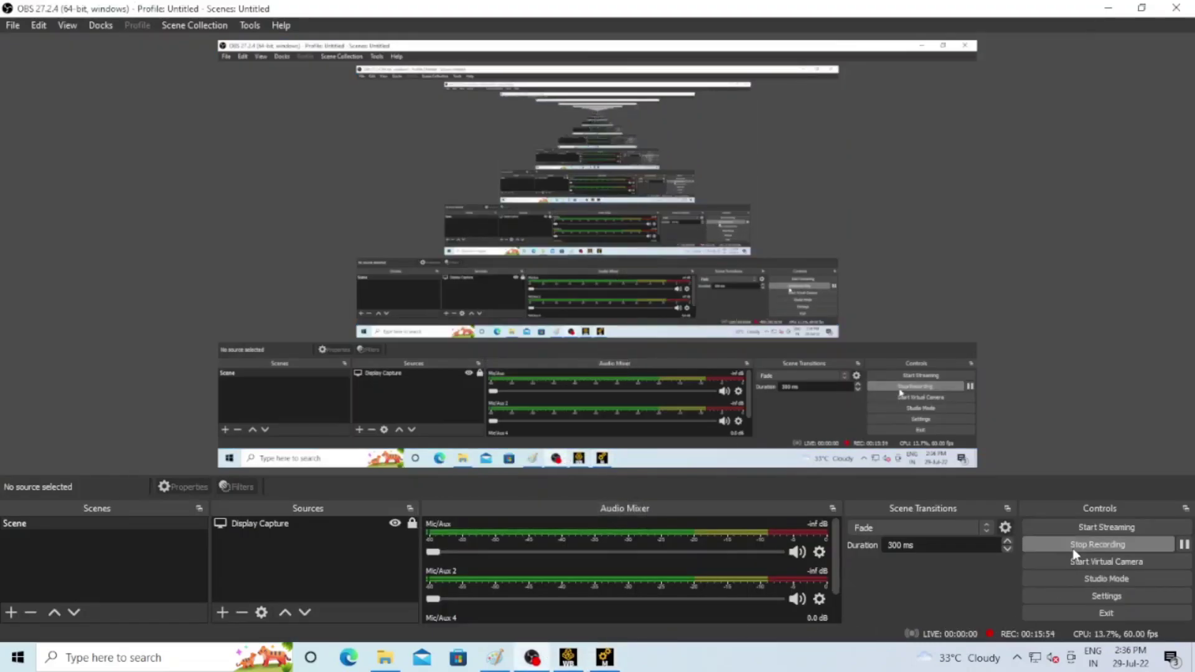